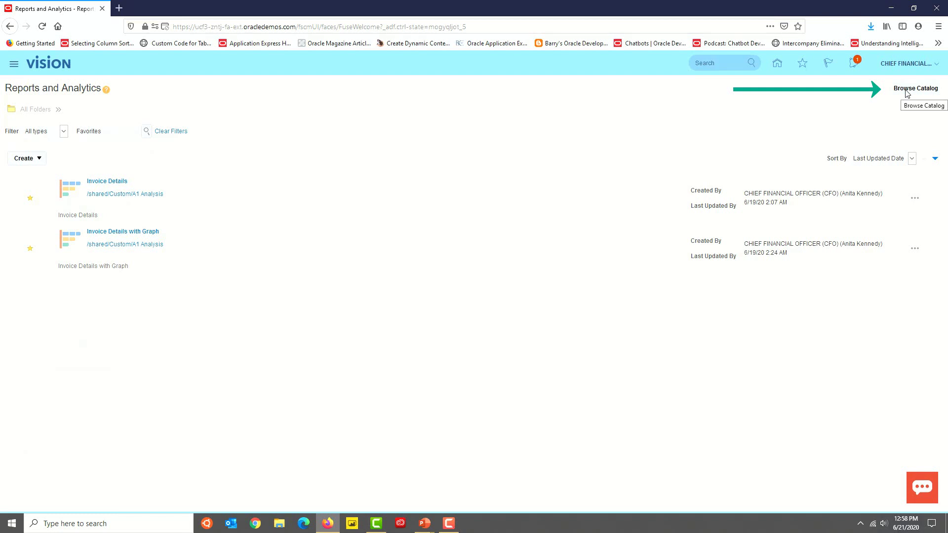
{"action": "left_click", "coordinate": [907, 90]}
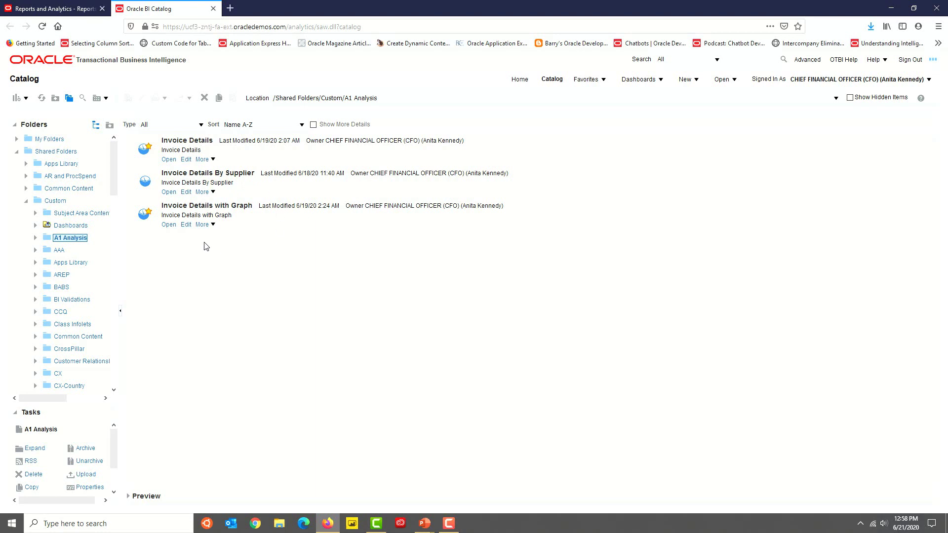
{"action": "left_click", "coordinate": [213, 8]}
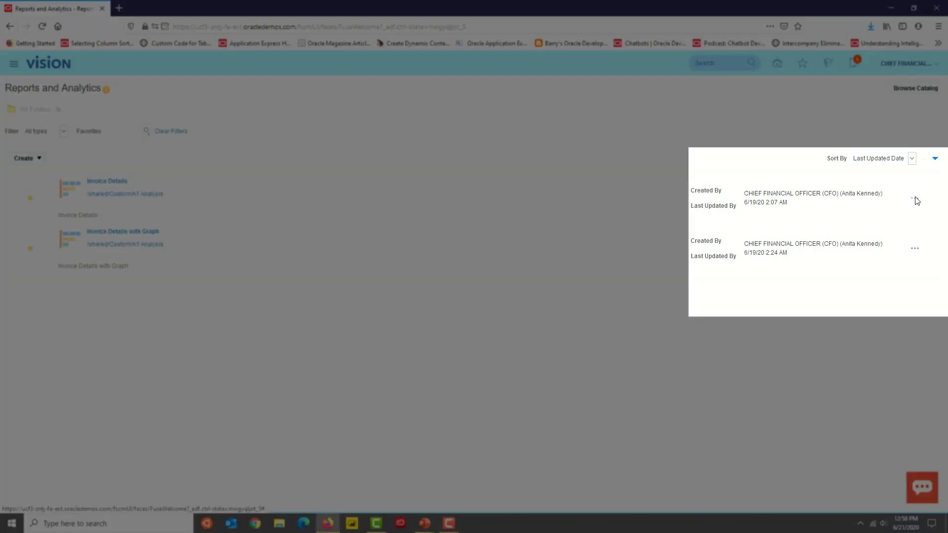
{"action": "left_click", "coordinate": [915, 198]}
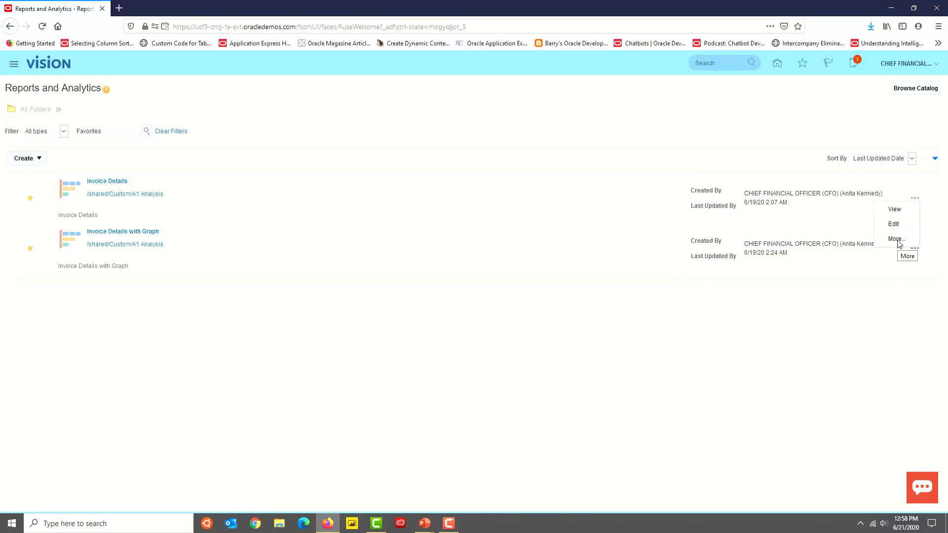
{"action": "left_click", "coordinate": [897, 240]}
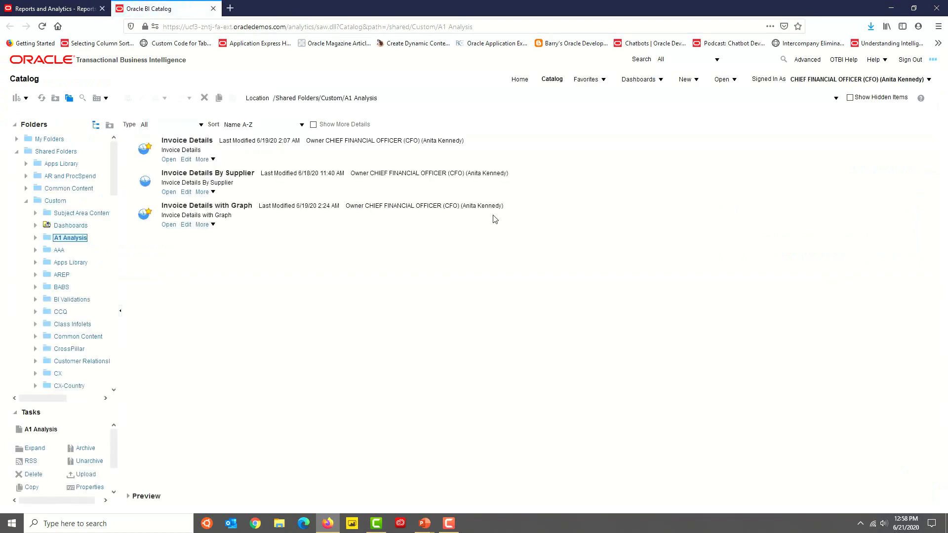
{"action": "key", "text": "ctrl+w"}
{"action": "left_click_drag", "start_coordinate": [297, 28], "coordinate": [173, 26]}
{"action": "key", "text": "ctrl+c"}
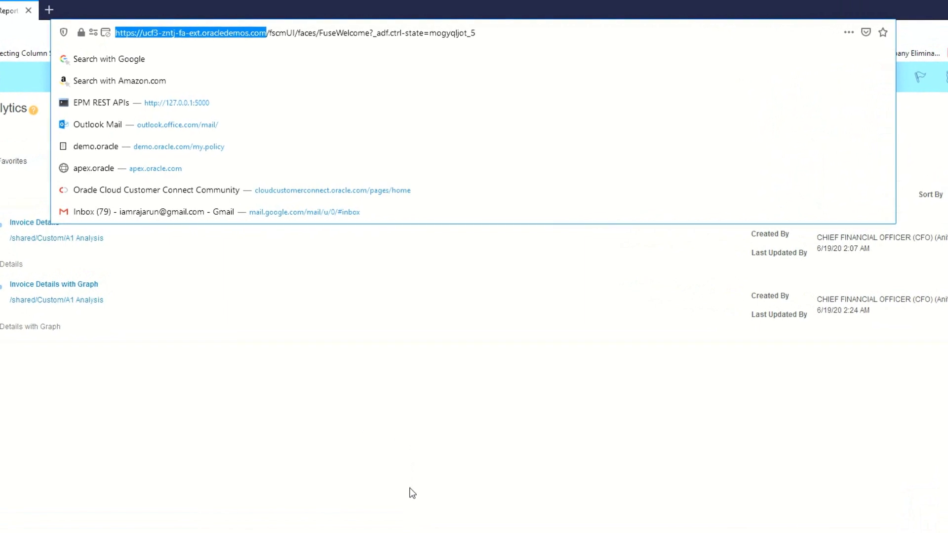
Step: Load the server's /analytics BI Home page in a new tab, close it, and show Create options
{"action": "left_click", "coordinate": [365, 483]}
{"action": "left_click", "coordinate": [47, 9]}
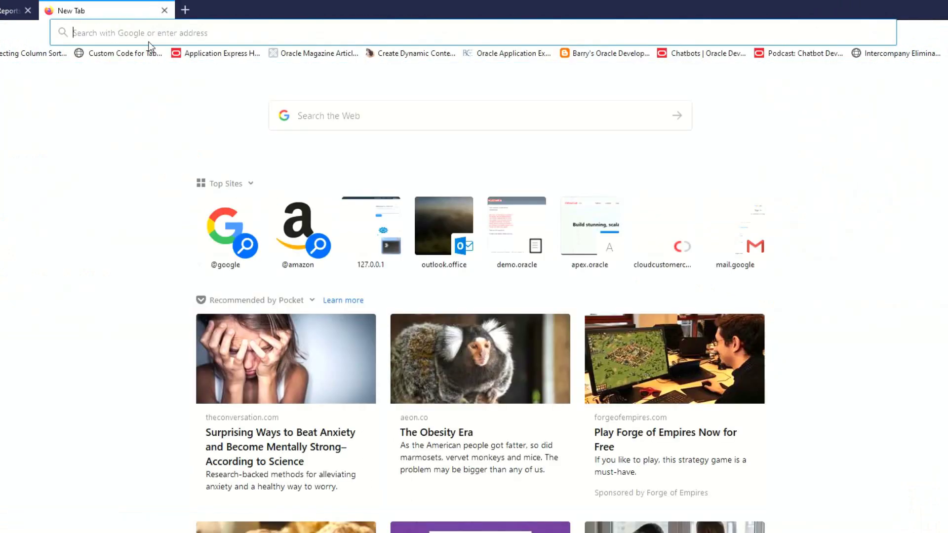
{"action": "key", "text": "ctrl+v"}
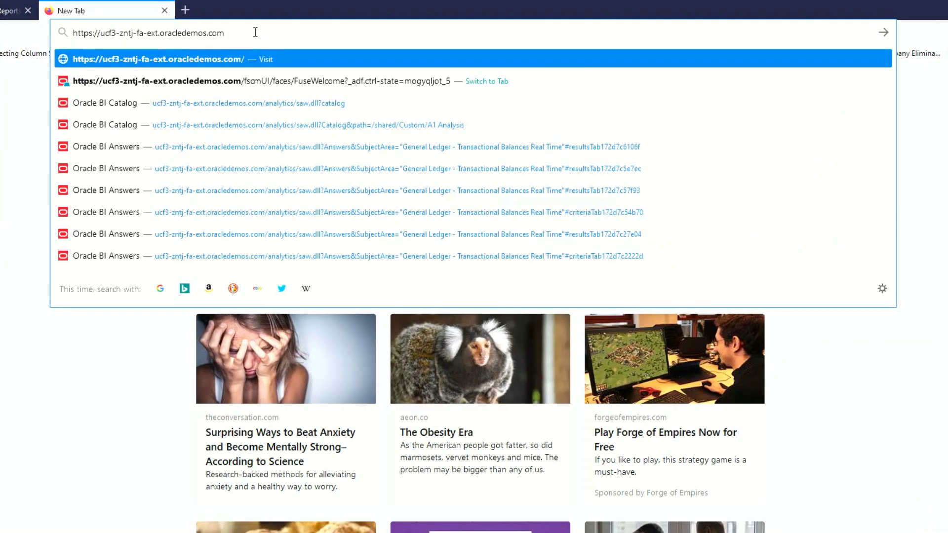
{"action": "type", "text": "/analytics"}
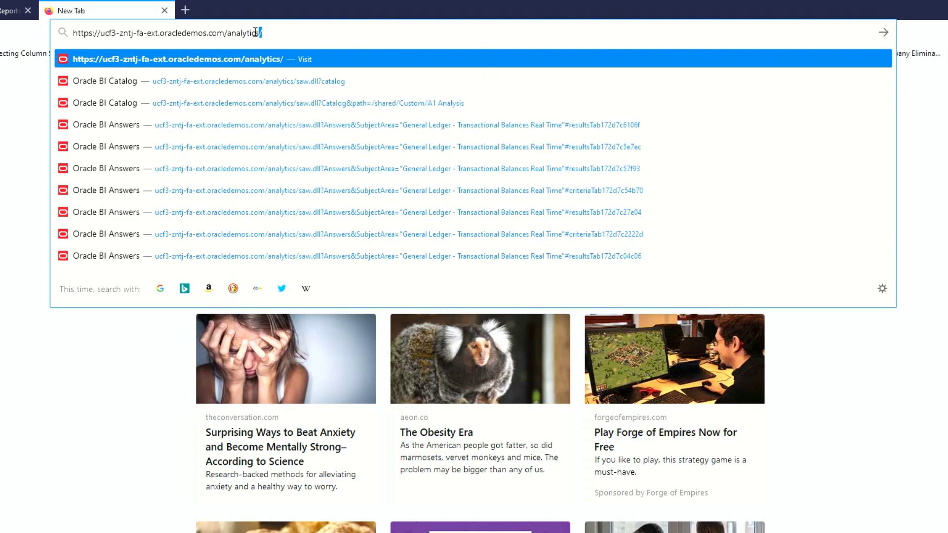
{"action": "key", "text": "Return"}
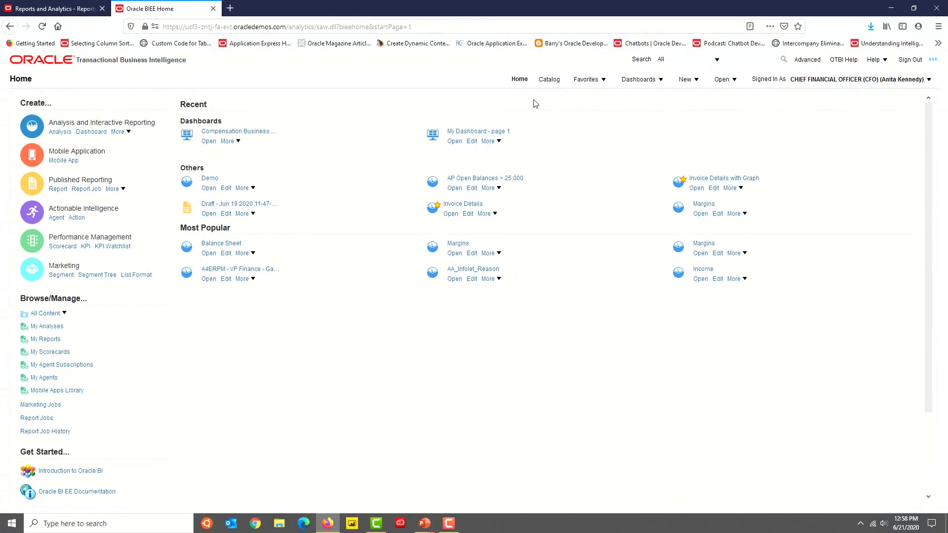
{"action": "left_click", "coordinate": [213, 8]}
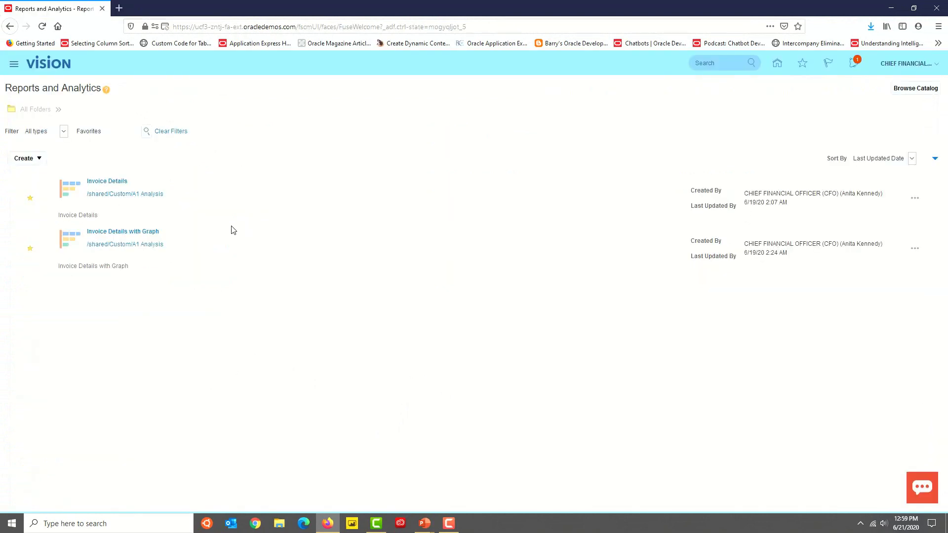
{"action": "left_click", "coordinate": [39, 159]}
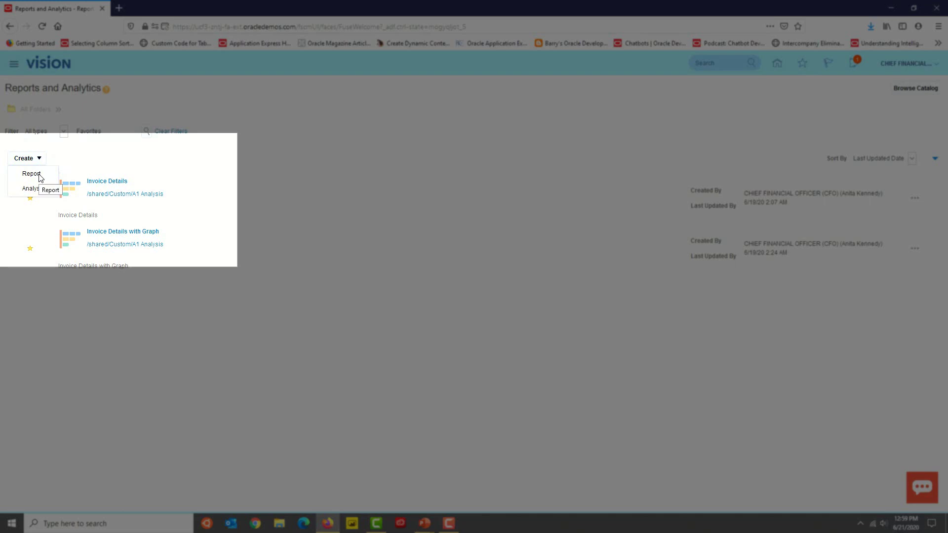
Step: Cancel the new report wizard, go to the Catalog, and show the New item menu
{"action": "left_click", "coordinate": [39, 175]}
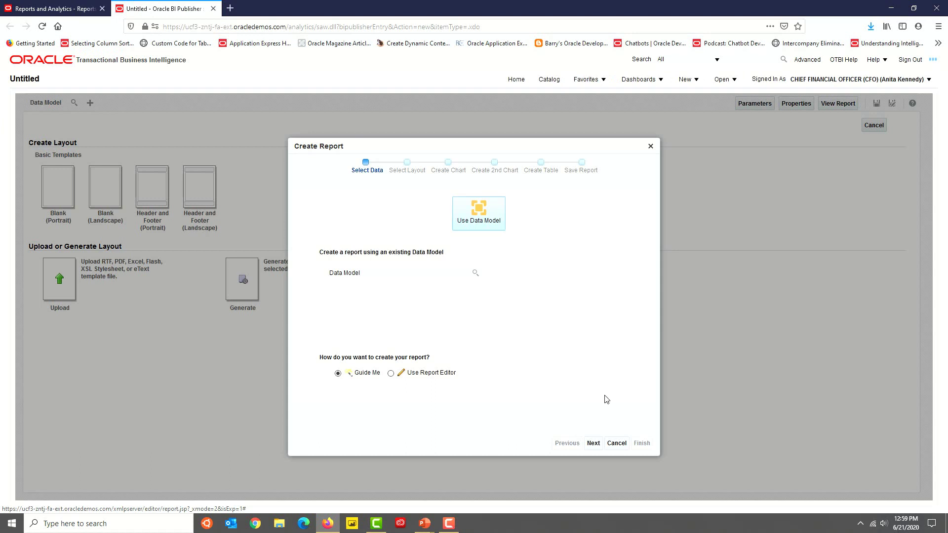
{"action": "left_click", "coordinate": [623, 444]}
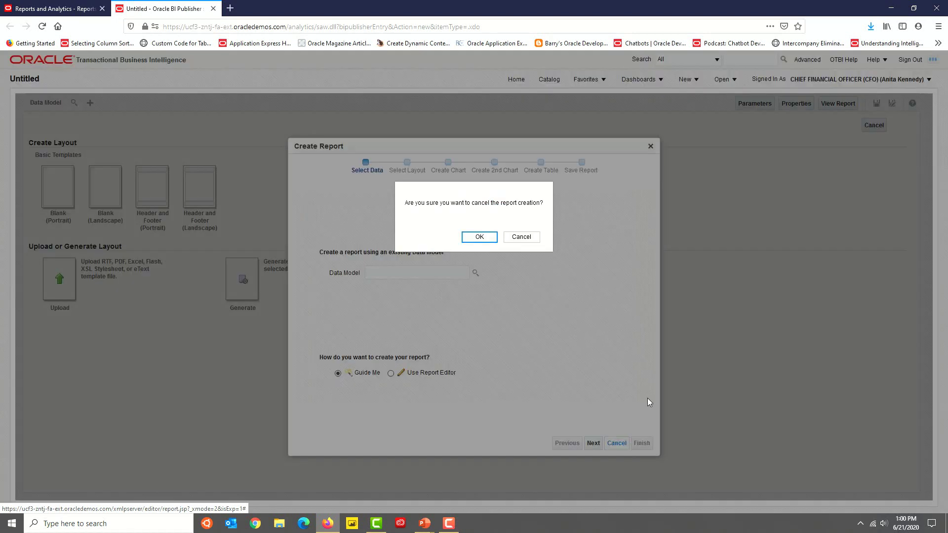
{"action": "left_click", "coordinate": [479, 238]}
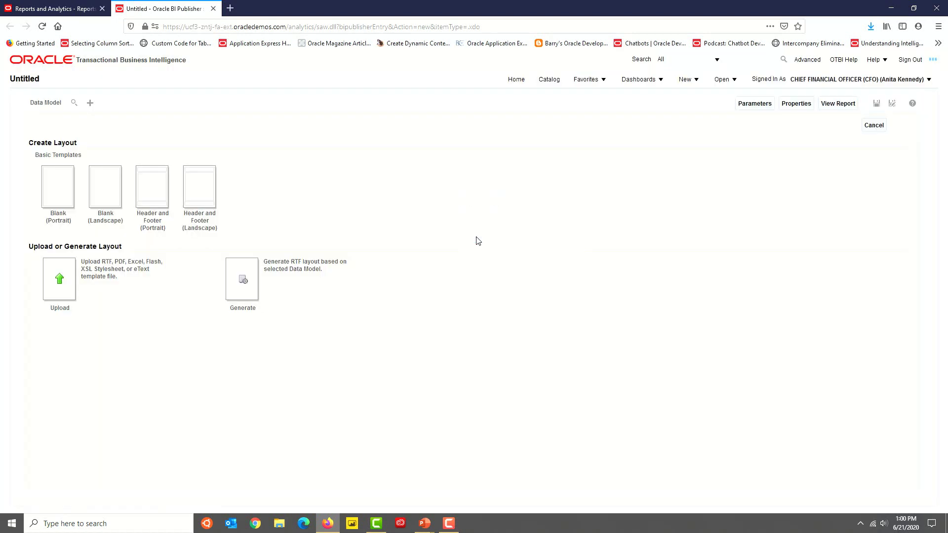
{"action": "left_click", "coordinate": [553, 80]}
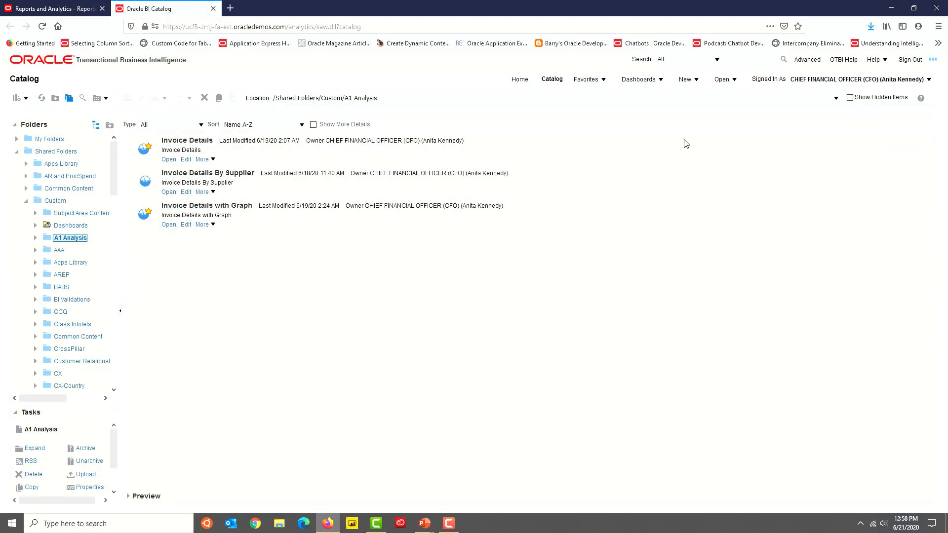
{"action": "left_click", "coordinate": [697, 82]}
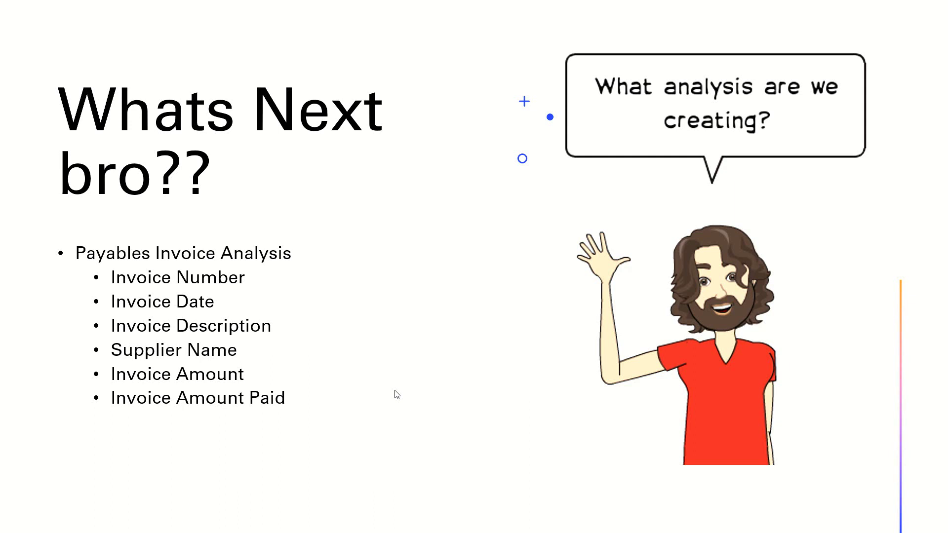
Step: Advance to the General Ledger Transactional Balances Real Time slide, then return to the browser
{"action": "left_click", "coordinate": [397, 395]}
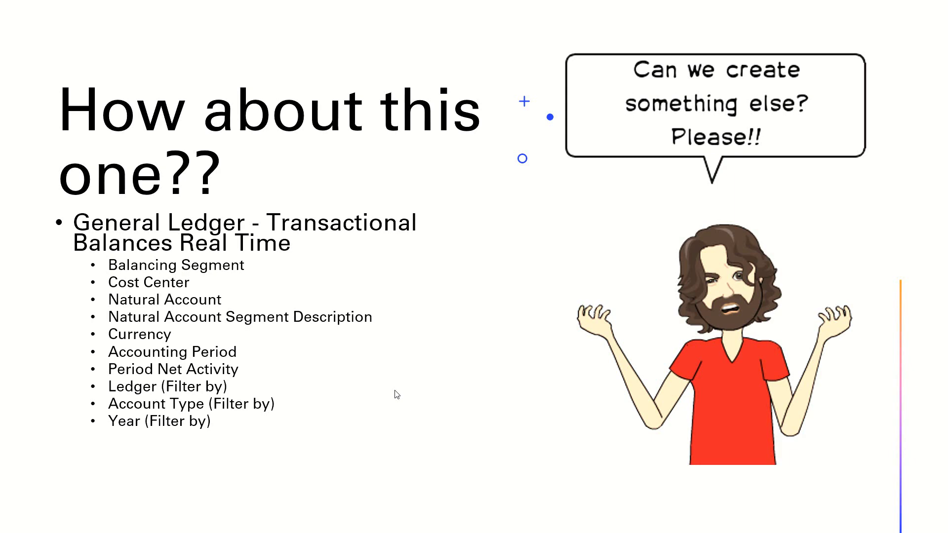
{"action": "key", "text": "alt+Tab"}
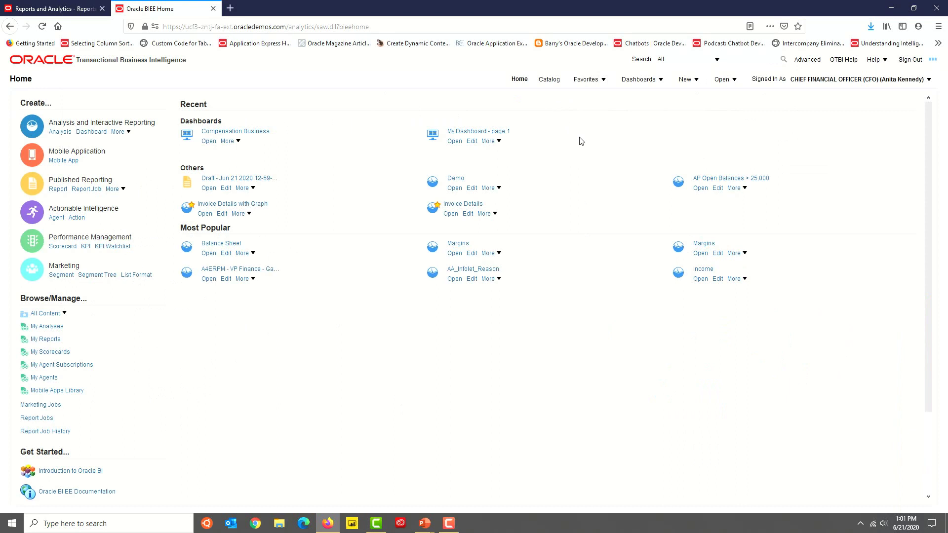
Step: Create a new analysis on the General Ledger - Transactional Balances Real Time subject area
{"action": "left_click", "coordinate": [697, 81]}
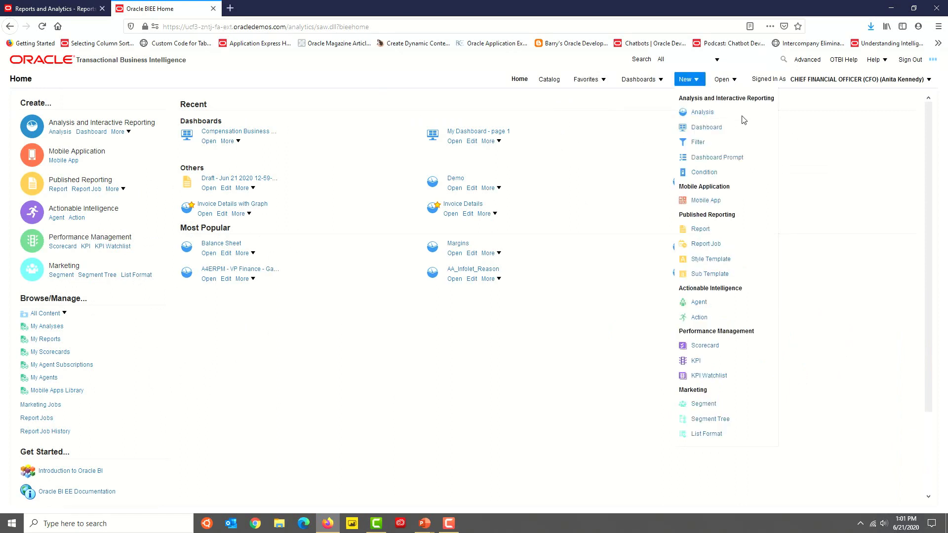
{"action": "left_click", "coordinate": [703, 113]}
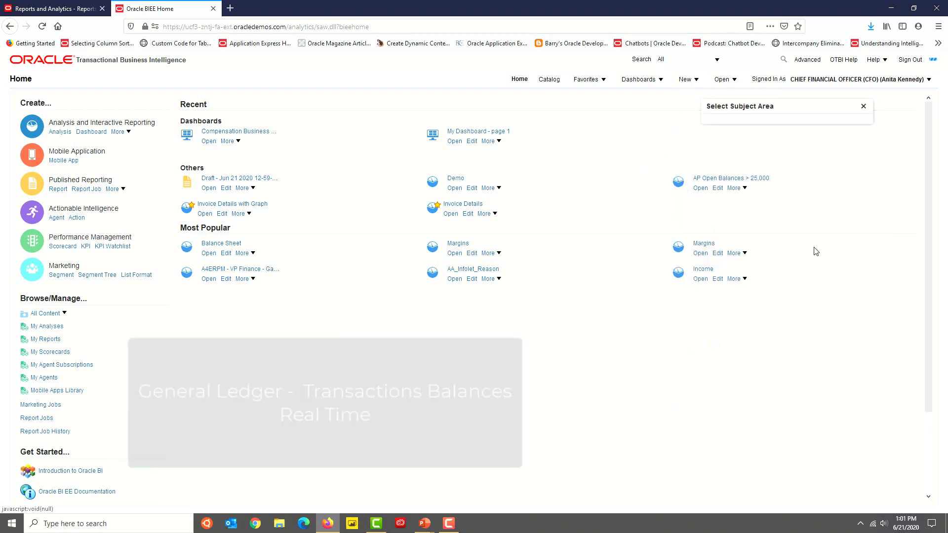
{"action": "scroll", "coordinate": [844, 223], "scroll_direction": "down", "scroll_amount": 10}
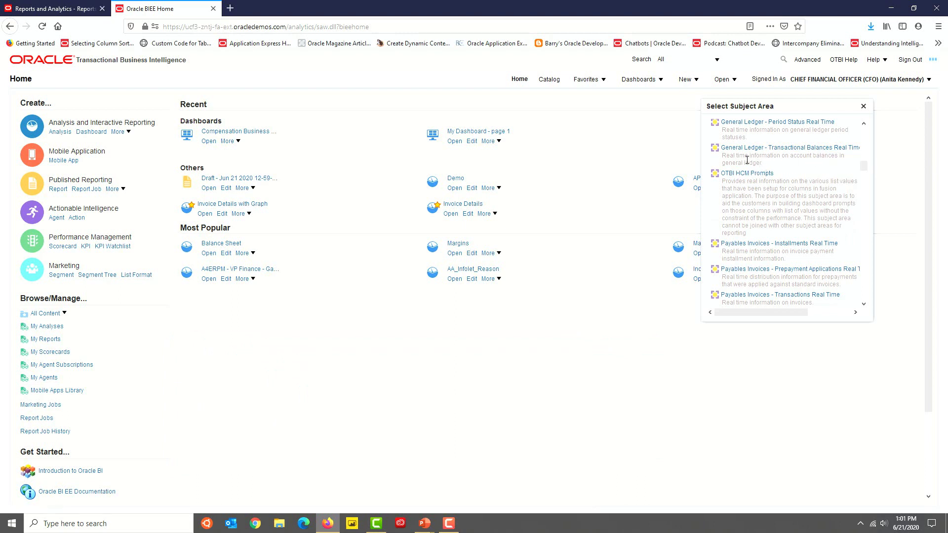
{"action": "left_click", "coordinate": [759, 150]}
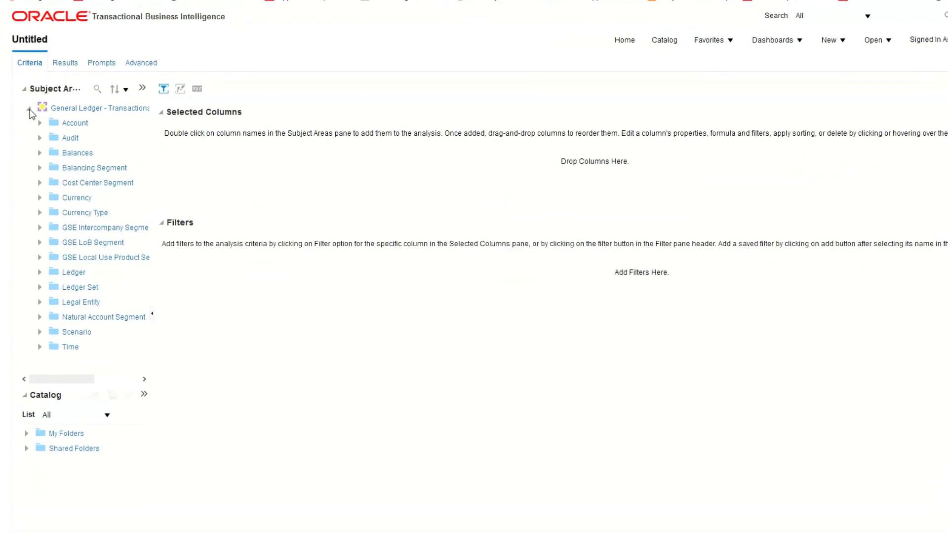
Step: Review the empty analysis's Results, Prompts and Advanced views, then return to Criteria
{"action": "left_click", "coordinate": [28, 109]}
{"action": "left_click", "coordinate": [29, 109]}
{"action": "left_click", "coordinate": [65, 64]}
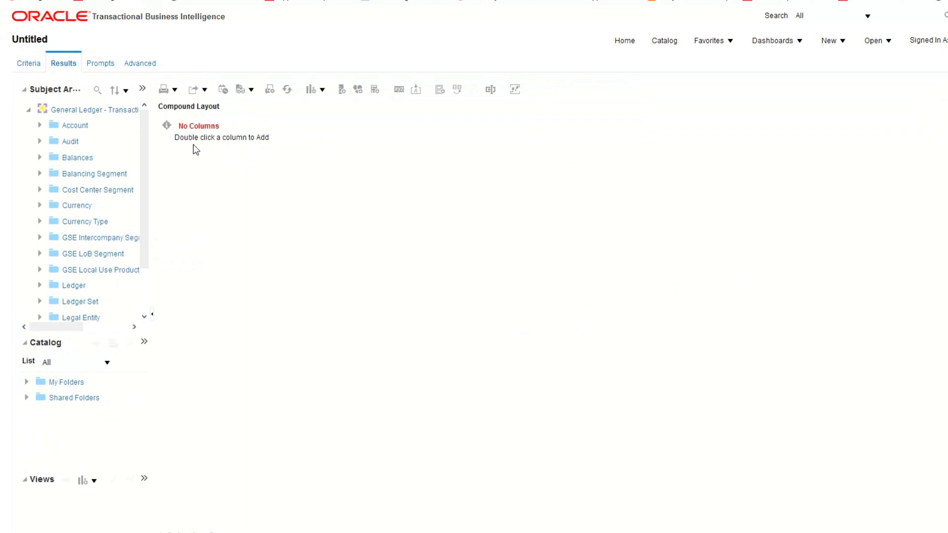
{"action": "left_click", "coordinate": [104, 65]}
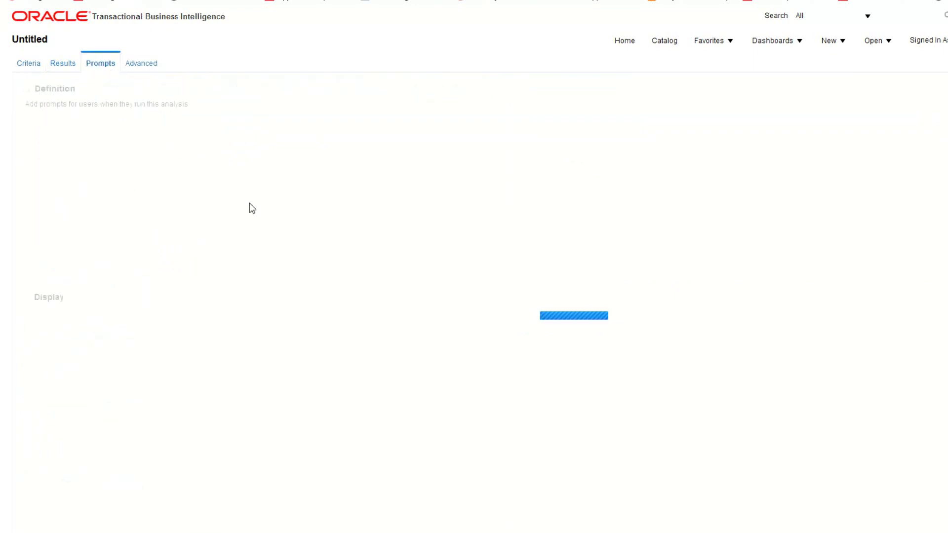
{"action": "left_click", "coordinate": [154, 67]}
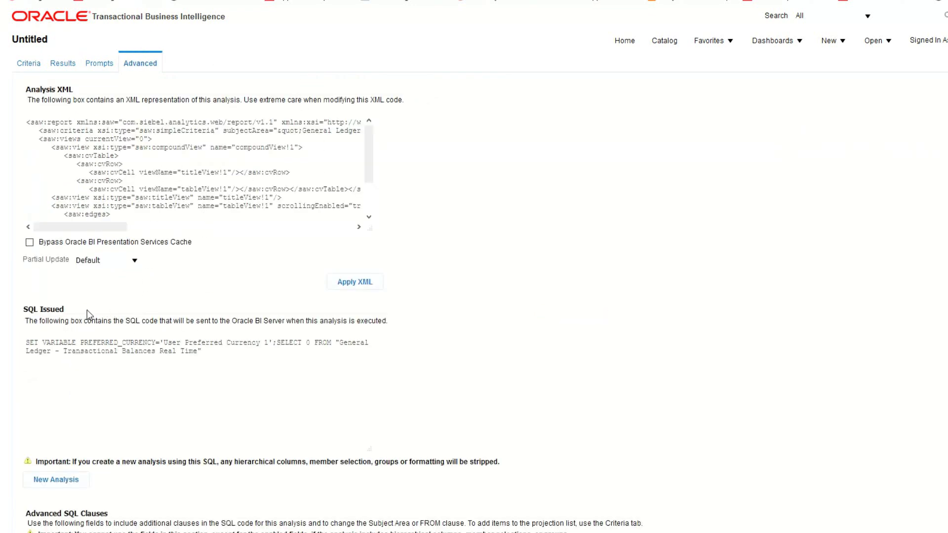
{"action": "left_click", "coordinate": [34, 66]}
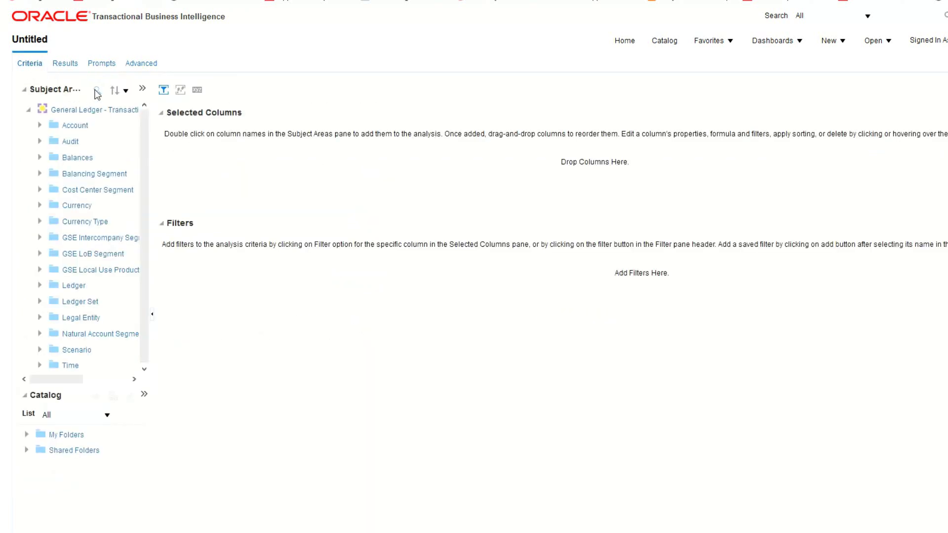
Step: Check the folder sorting options and widen the subject area list
{"action": "left_click", "coordinate": [123, 94]}
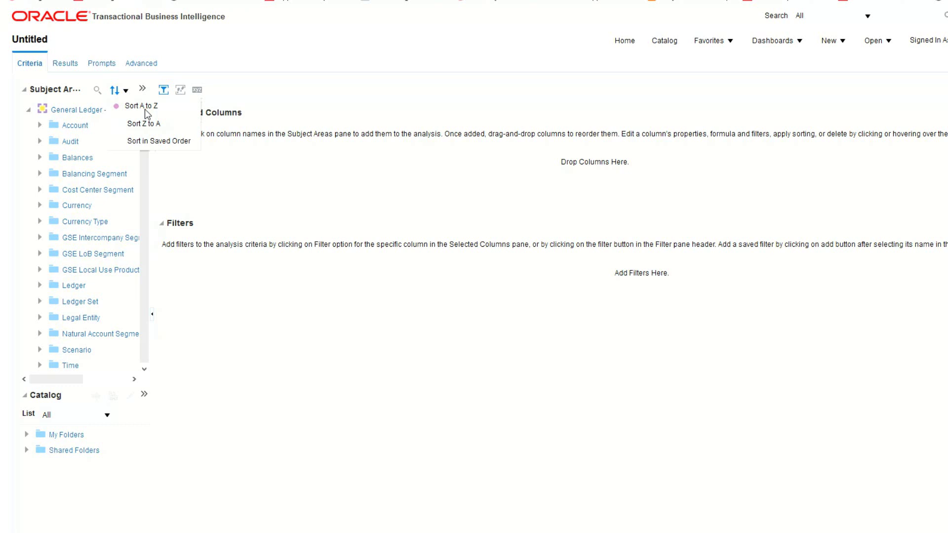
{"action": "left_click", "coordinate": [234, 175]}
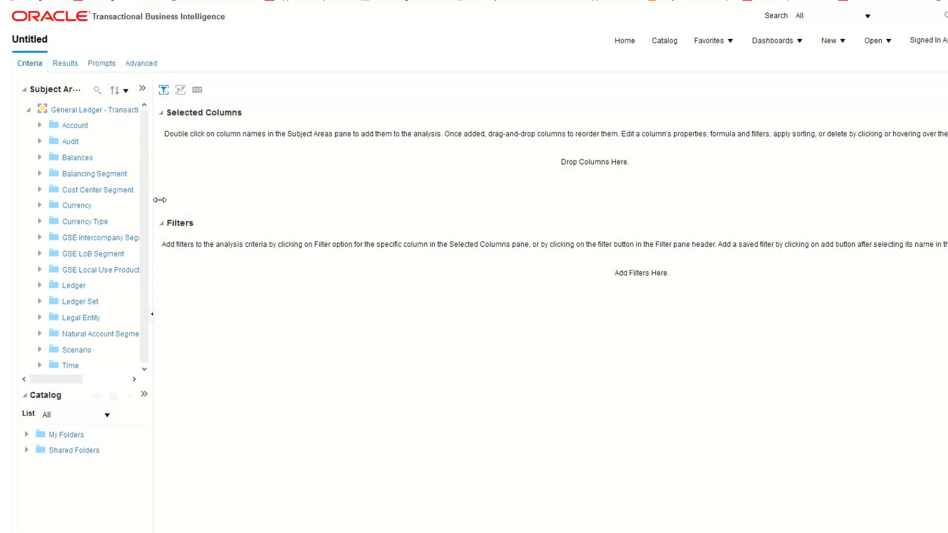
{"action": "left_click_drag", "start_coordinate": [161, 197], "coordinate": [202, 196]}
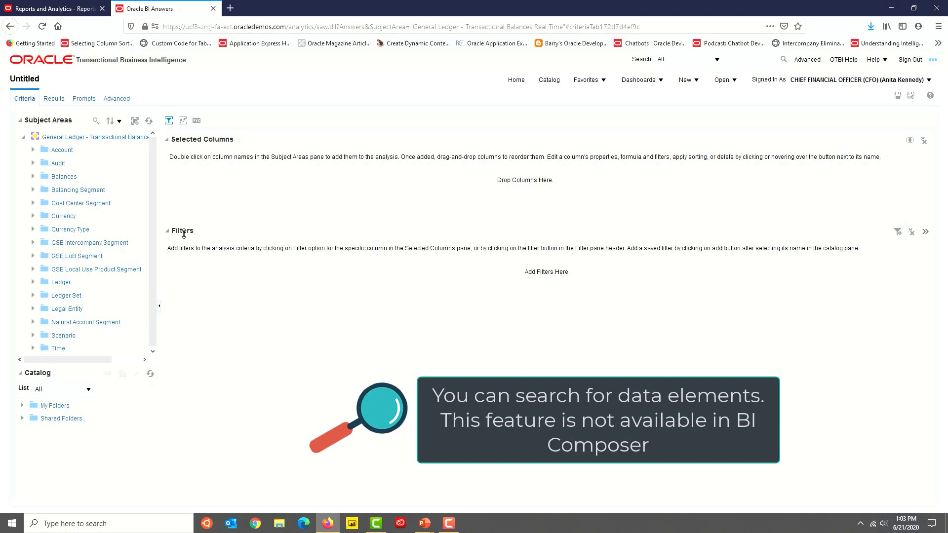
Step: Add Balancing Segment Code, Cost Center Code and Natural Account Segment Code columns
{"action": "left_click", "coordinate": [32, 191]}
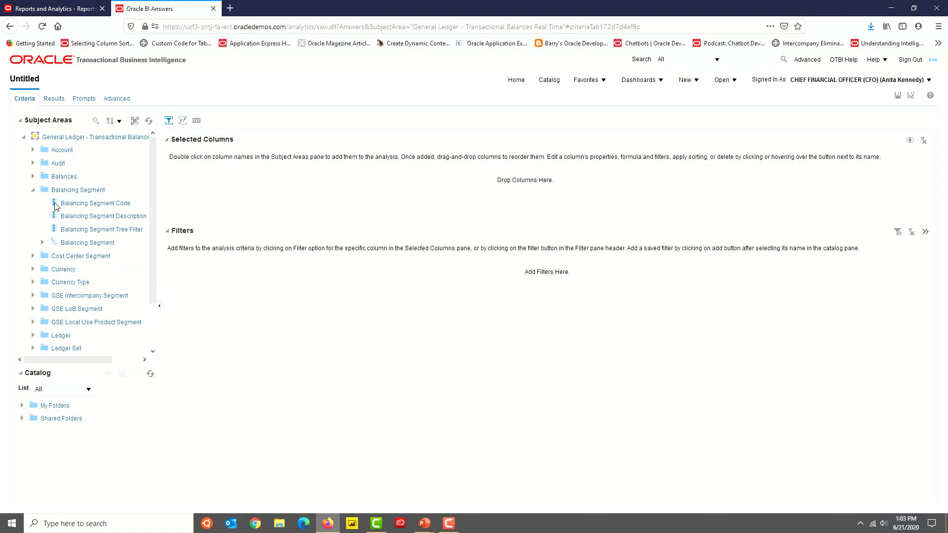
{"action": "double_click", "coordinate": [57, 204]}
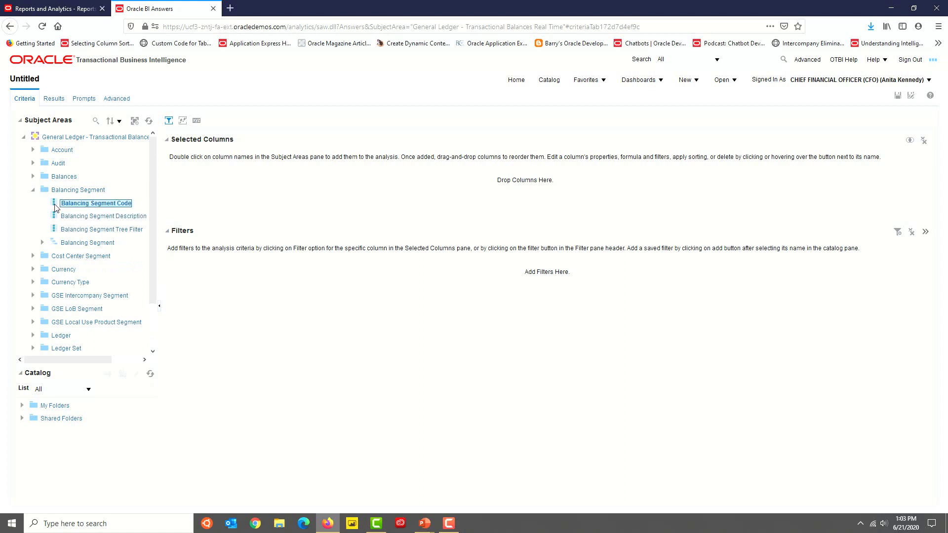
{"action": "left_click", "coordinate": [33, 191]}
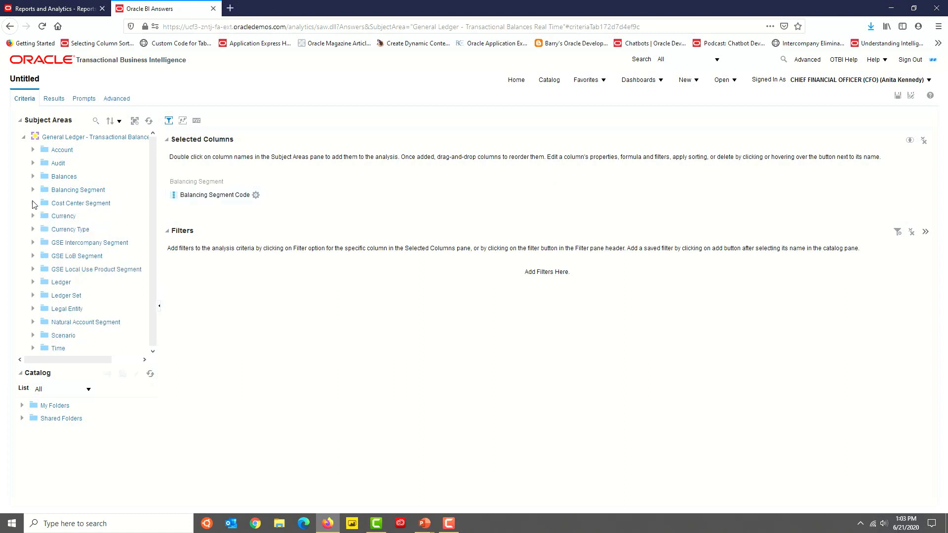
{"action": "left_click", "coordinate": [32, 203]}
{"action": "double_click", "coordinate": [55, 216]}
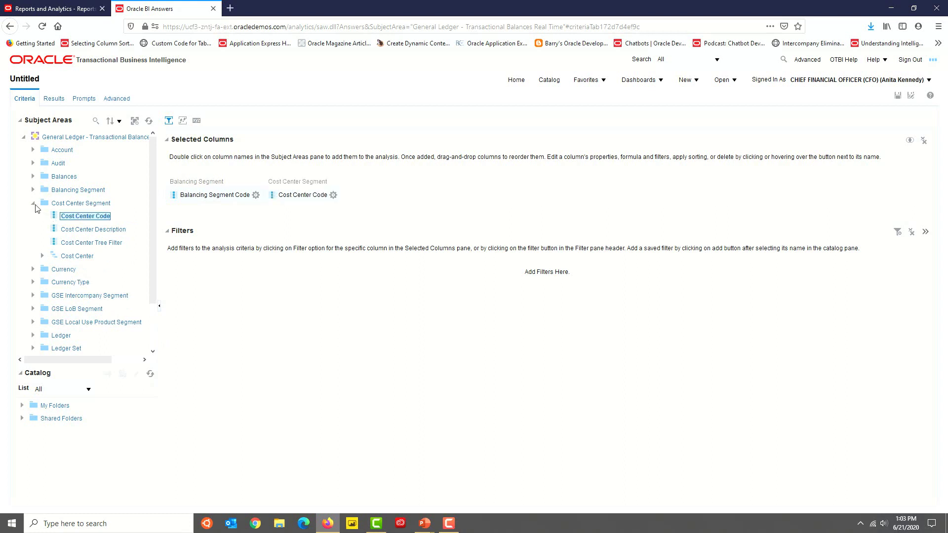
{"action": "left_click", "coordinate": [33, 203]}
{"action": "left_click", "coordinate": [33, 321]}
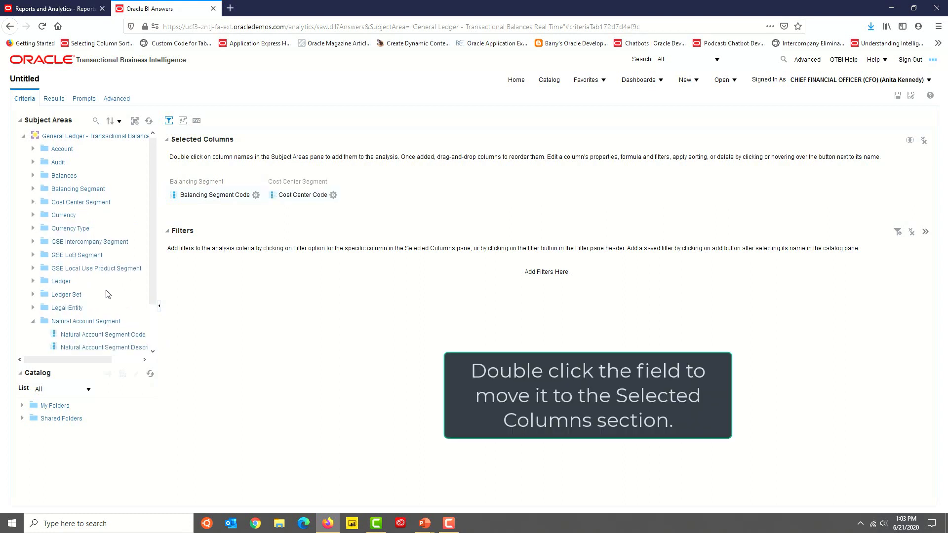
{"action": "scroll", "coordinate": [143, 274], "scroll_direction": "down", "scroll_amount": 2}
{"action": "double_click", "coordinate": [60, 283]}
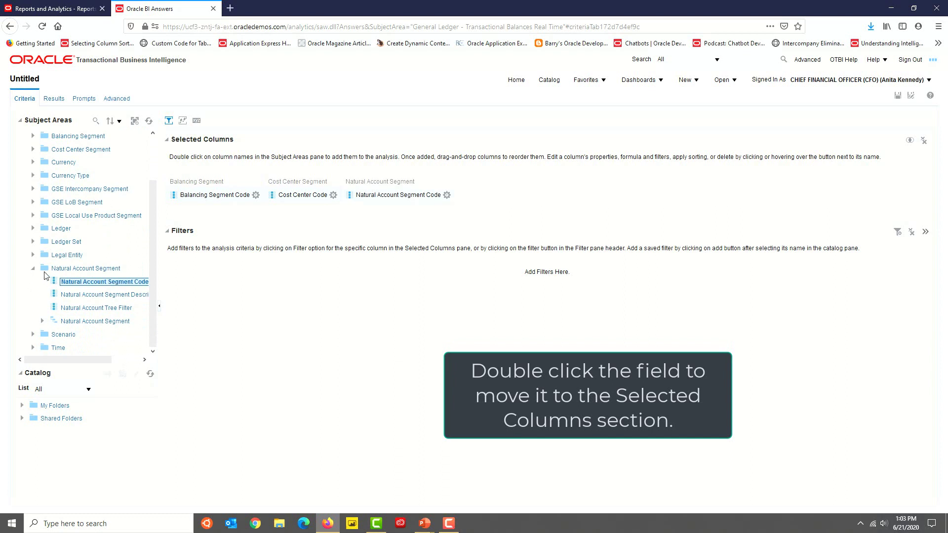
{"action": "left_click", "coordinate": [33, 269]}
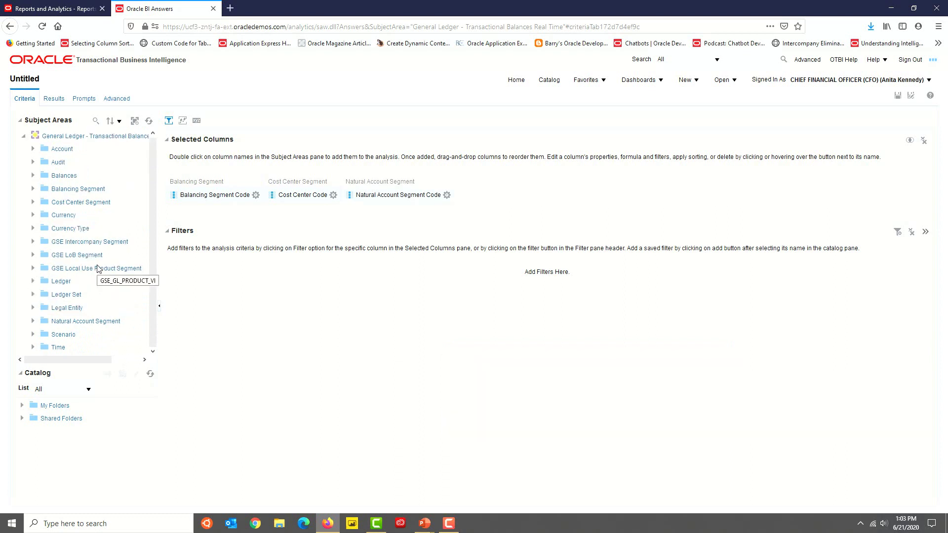
Step: Add Accounting Period Name, Period Net Activity and Currency columns to the analysis
{"action": "left_click", "coordinate": [33, 347]}
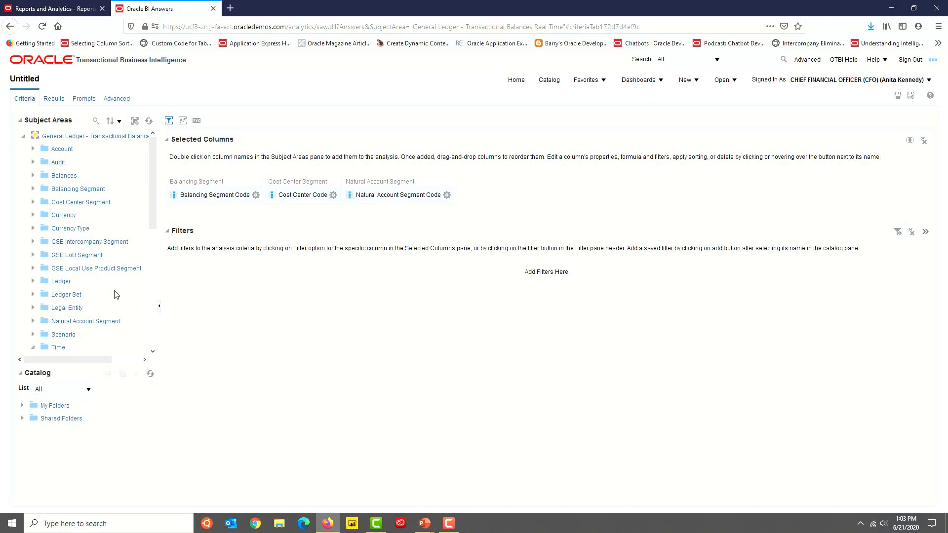
{"action": "scroll", "coordinate": [114, 294], "scroll_direction": "down", "scroll_amount": 5}
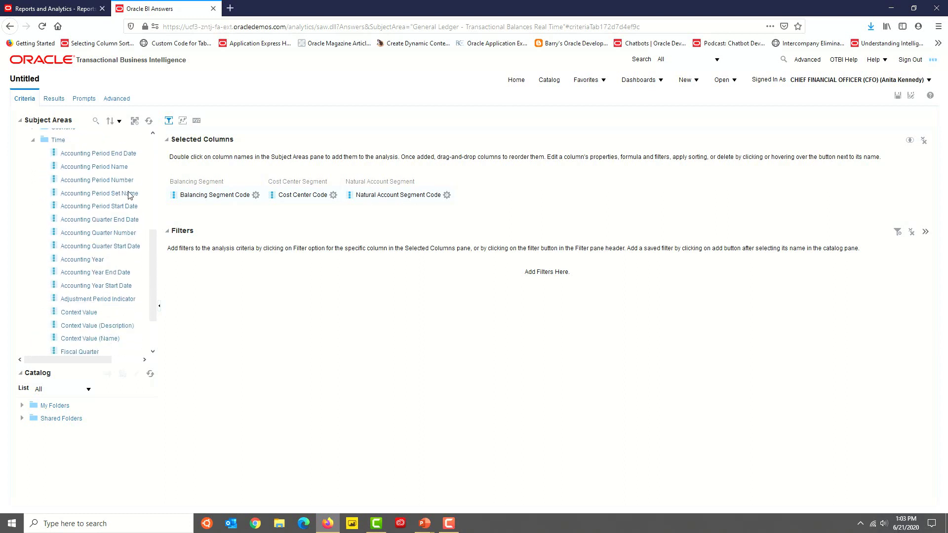
{"action": "double_click", "coordinate": [94, 167]}
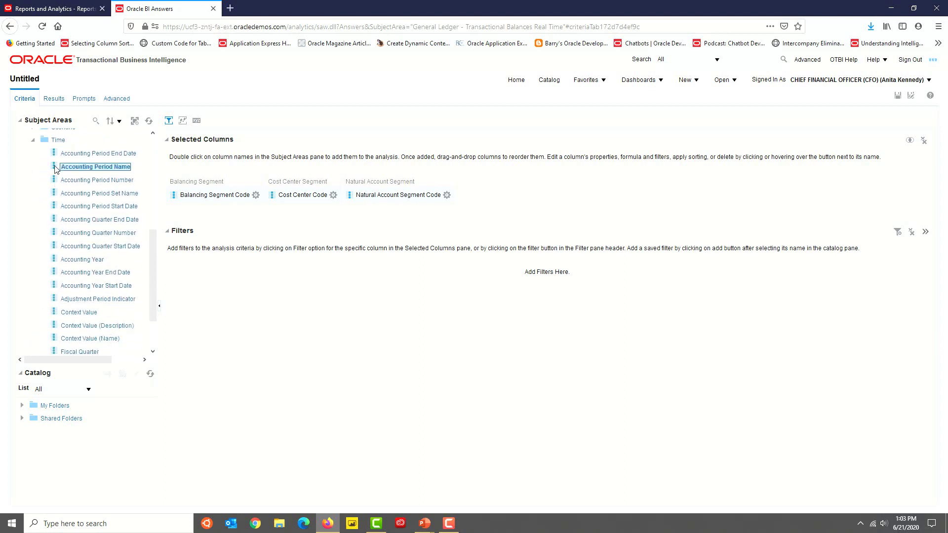
{"action": "scroll", "coordinate": [54, 177], "scroll_direction": "up", "scroll_amount": 2}
{"action": "left_click", "coordinate": [34, 182]}
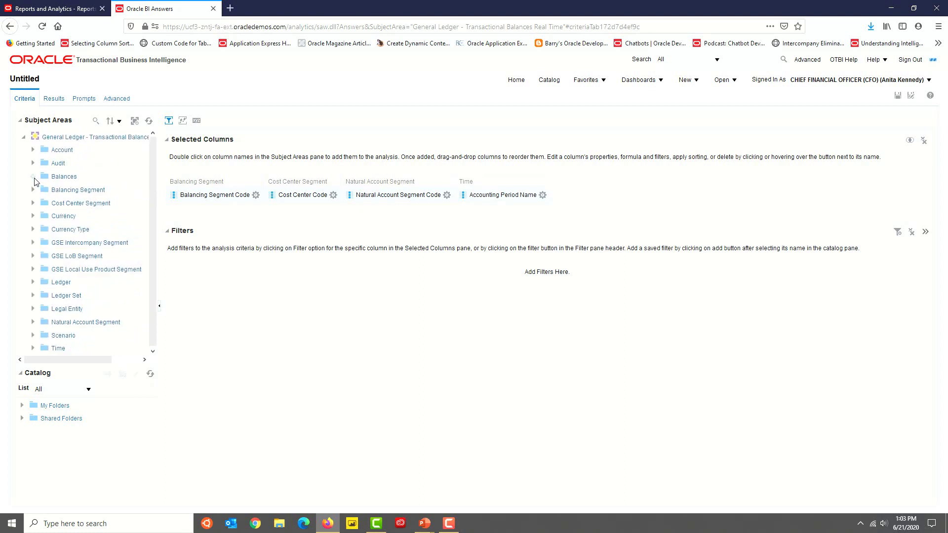
{"action": "left_click", "coordinate": [43, 190]}
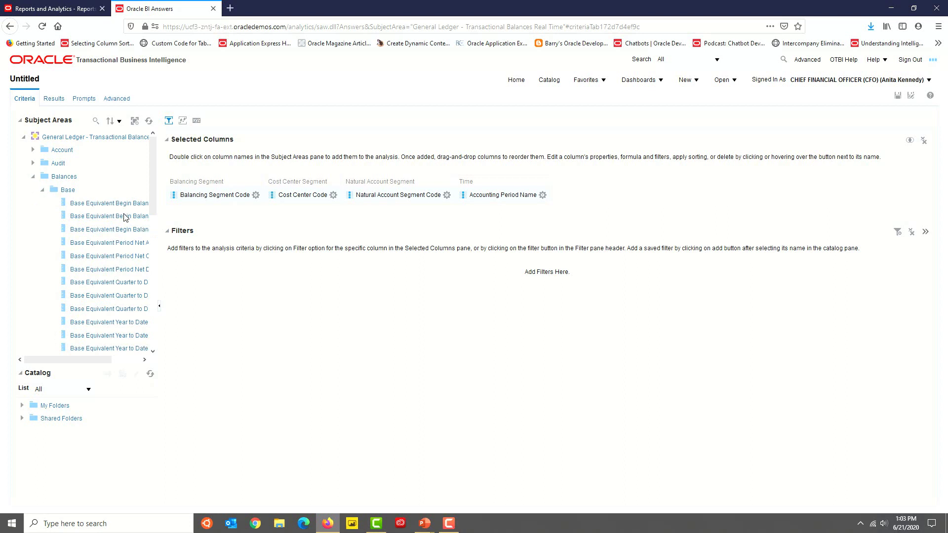
{"action": "scroll", "coordinate": [124, 217], "scroll_direction": "down", "scroll_amount": 4}
{"action": "left_click_drag", "start_coordinate": [159, 245], "coordinate": [189, 245]}
{"action": "scroll", "coordinate": [84, 289], "scroll_direction": "down", "scroll_amount": 2}
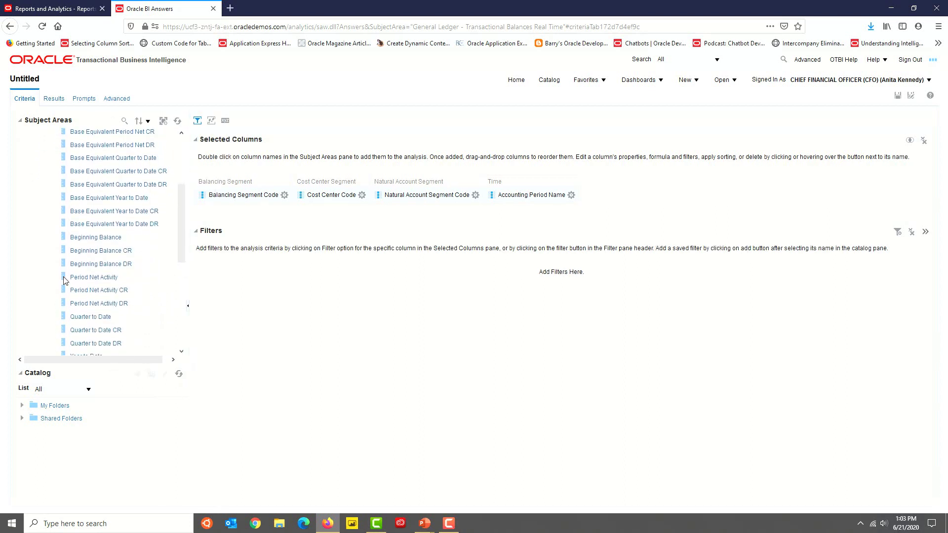
{"action": "double_click", "coordinate": [94, 277]}
{"action": "scroll", "coordinate": [50, 276], "scroll_direction": "down", "scroll_amount": 7}
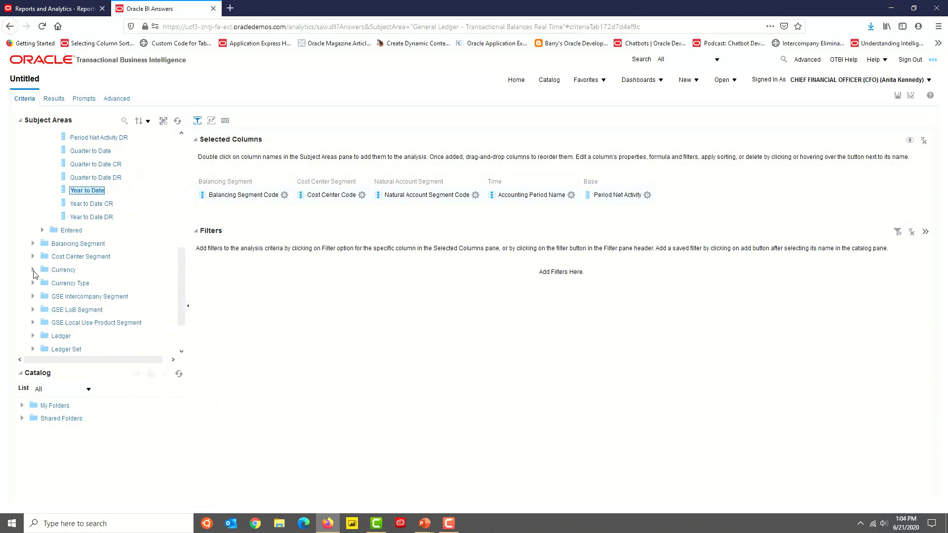
{"action": "left_click", "coordinate": [33, 270]}
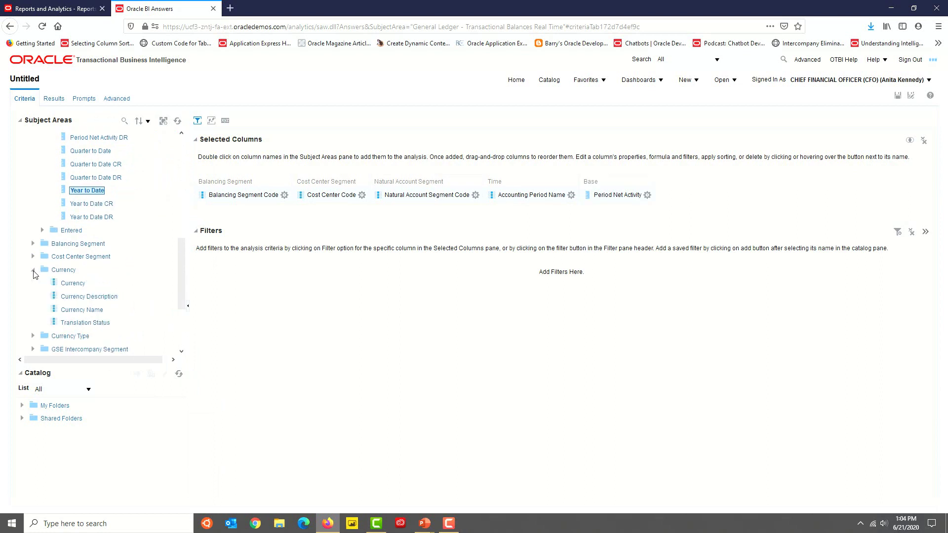
{"action": "double_click", "coordinate": [58, 285]}
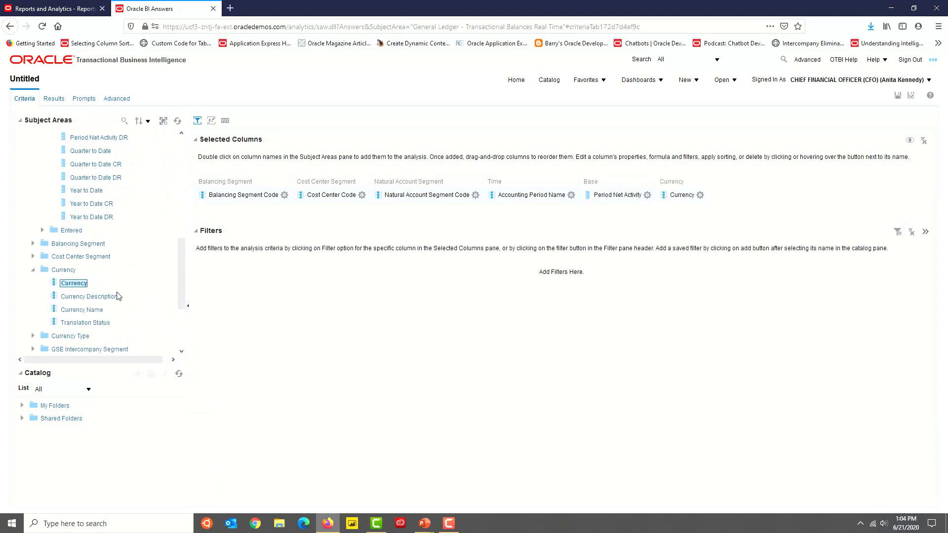
{"action": "scroll", "coordinate": [138, 284], "scroll_direction": "down", "scroll_amount": 1}
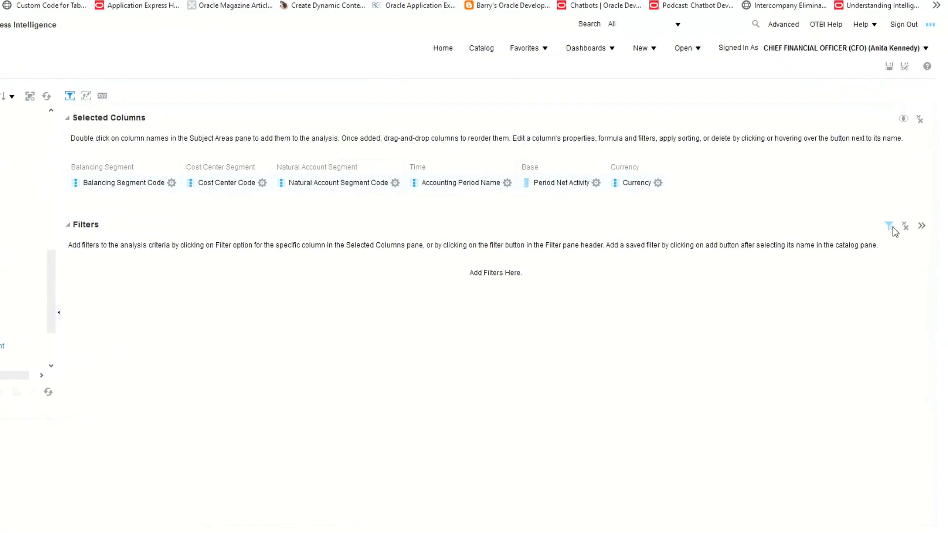
Step: Start a new filter on the Time > Accounting Year column
{"action": "left_click", "coordinate": [891, 227]}
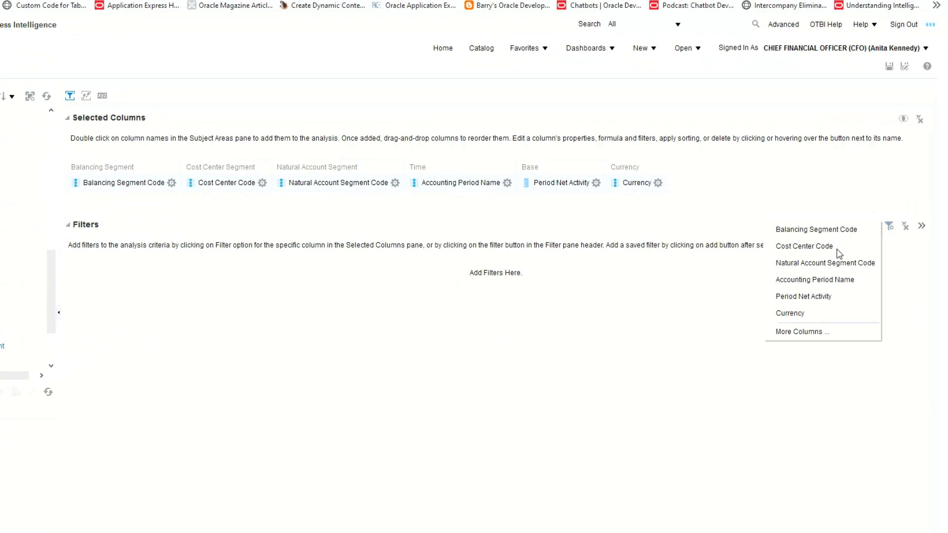
{"action": "left_click", "coordinate": [816, 332]}
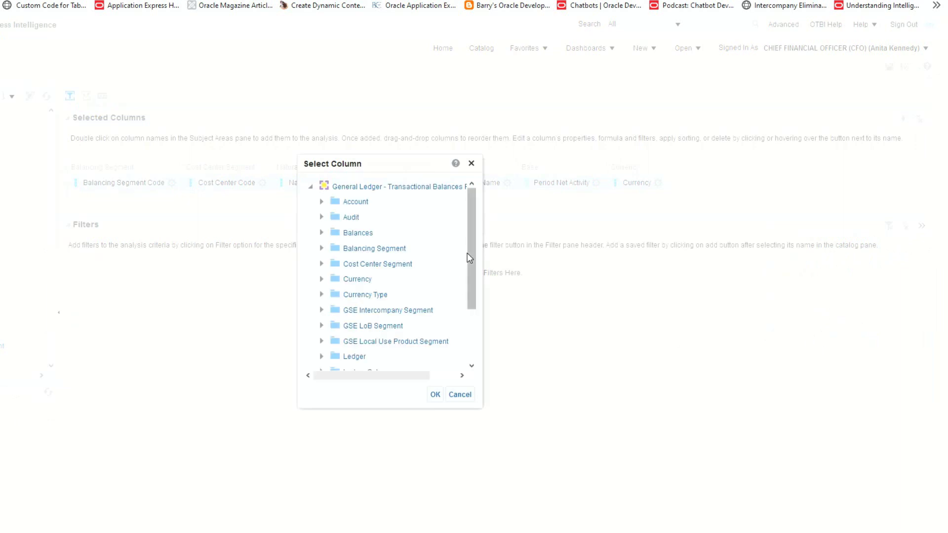
{"action": "left_click_drag", "start_coordinate": [468, 253], "coordinate": [470, 316]}
{"action": "left_click", "coordinate": [322, 363]}
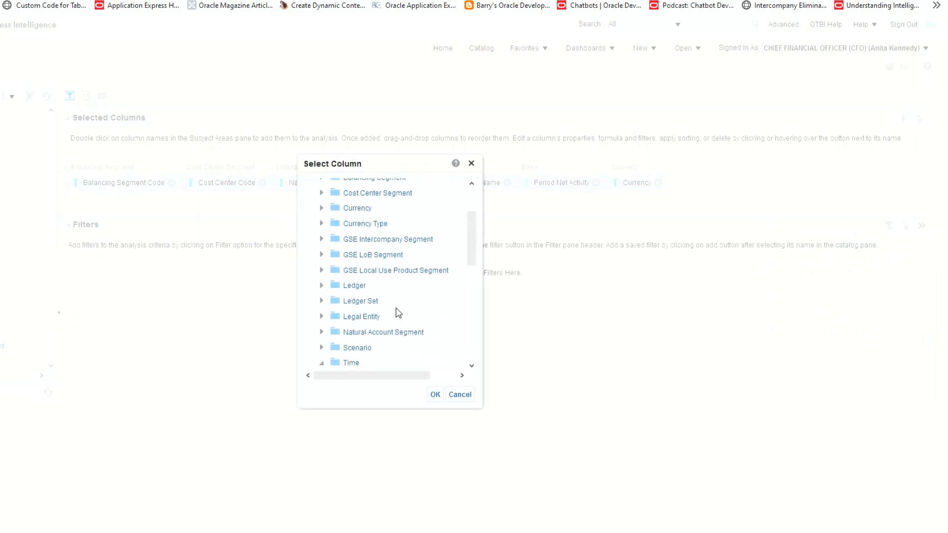
{"action": "scroll", "coordinate": [399, 310], "scroll_direction": "down", "scroll_amount": 5}
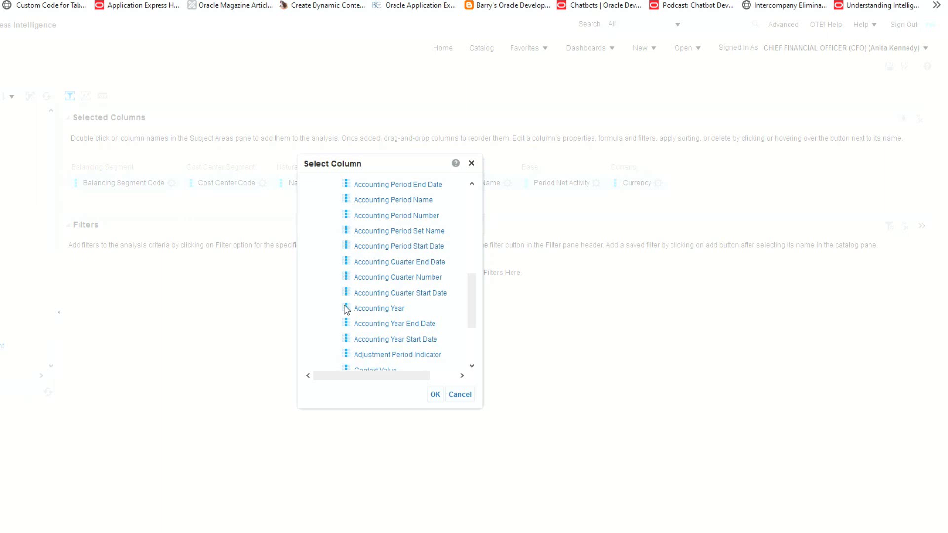
{"action": "left_click", "coordinate": [346, 309]}
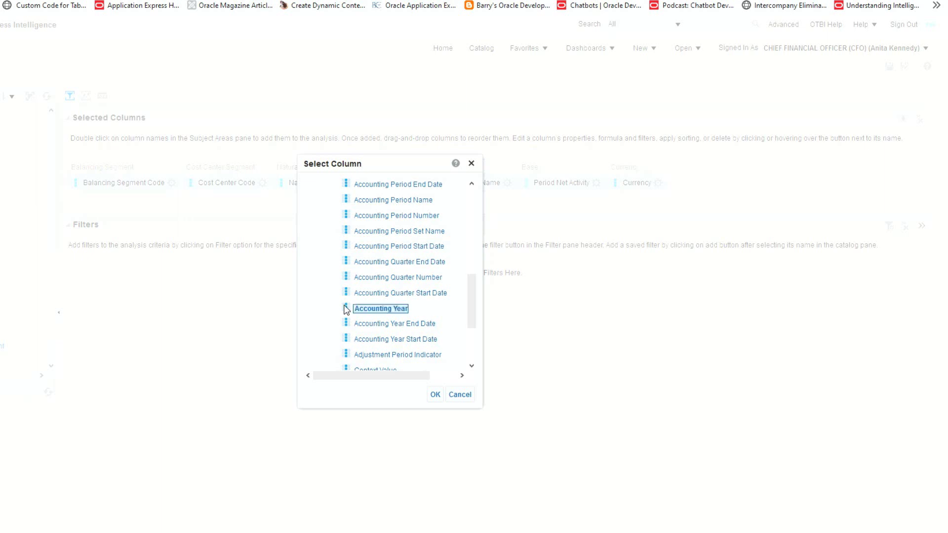
{"action": "left_click", "coordinate": [435, 395]}
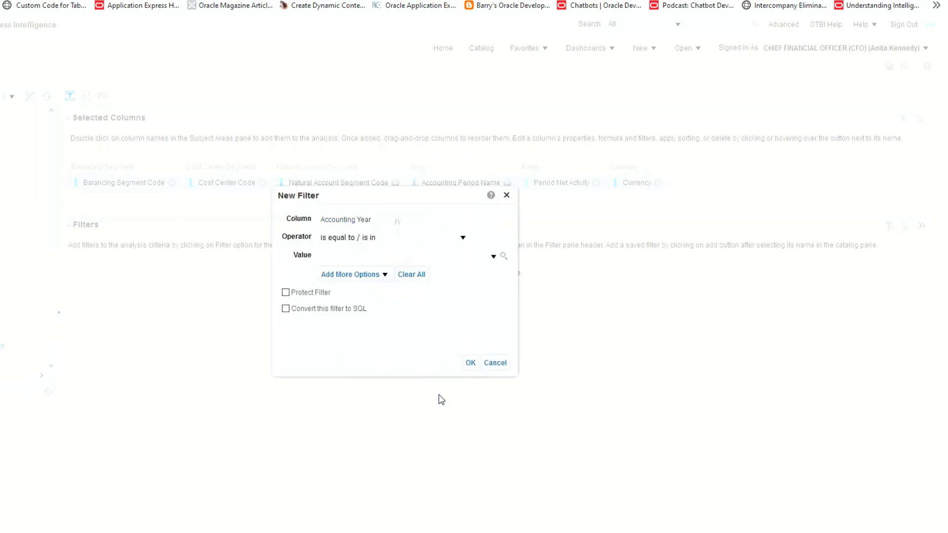
Step: Set the Accounting Year filter value to 2019 and add the filter
{"action": "left_click", "coordinate": [494, 258]}
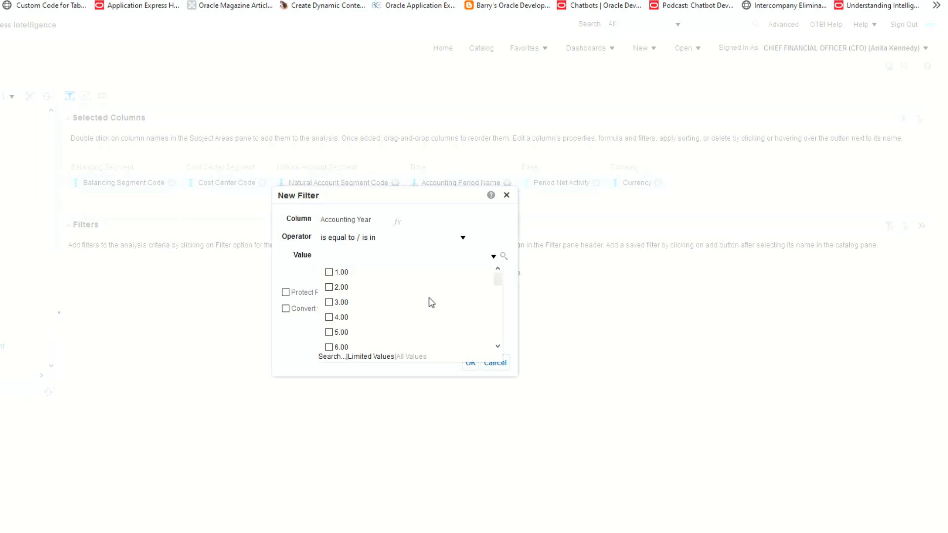
{"action": "scroll", "coordinate": [435, 323], "scroll_direction": "down", "scroll_amount": 3}
{"action": "scroll", "coordinate": [435, 323], "scroll_direction": "down", "scroll_amount": 2}
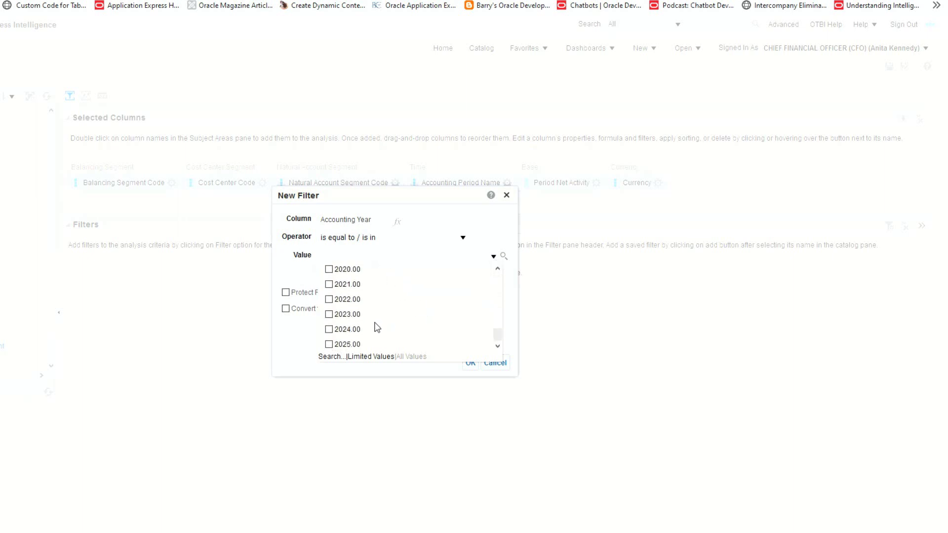
{"action": "scroll", "coordinate": [338, 308], "scroll_direction": "down", "scroll_amount": 2}
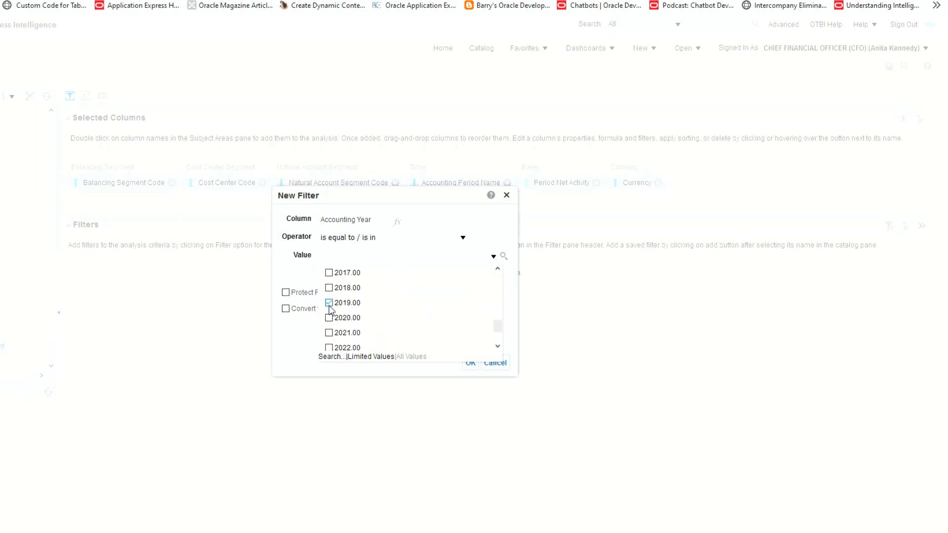
{"action": "left_click", "coordinate": [305, 344]}
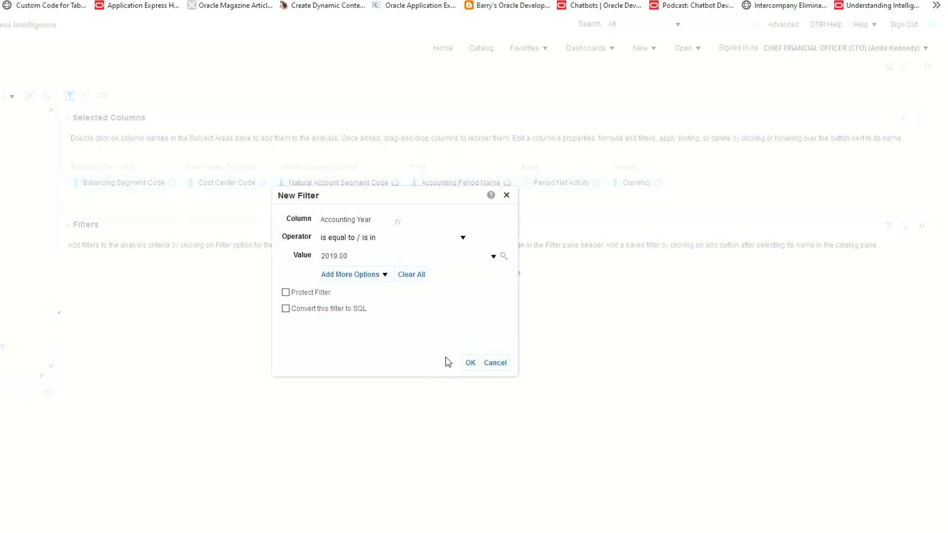
{"action": "left_click", "coordinate": [470, 363]}
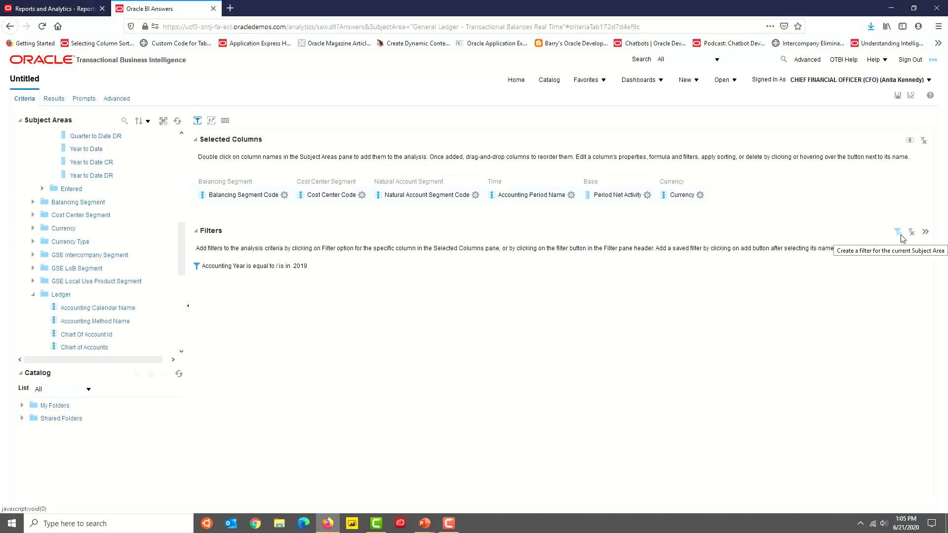
Step: Start a second filter on the Ledger > Ledger Name column
{"action": "left_click", "coordinate": [889, 226]}
{"action": "left_click", "coordinate": [821, 322]}
{"action": "scroll", "coordinate": [489, 321], "scroll_direction": "down", "scroll_amount": 3}
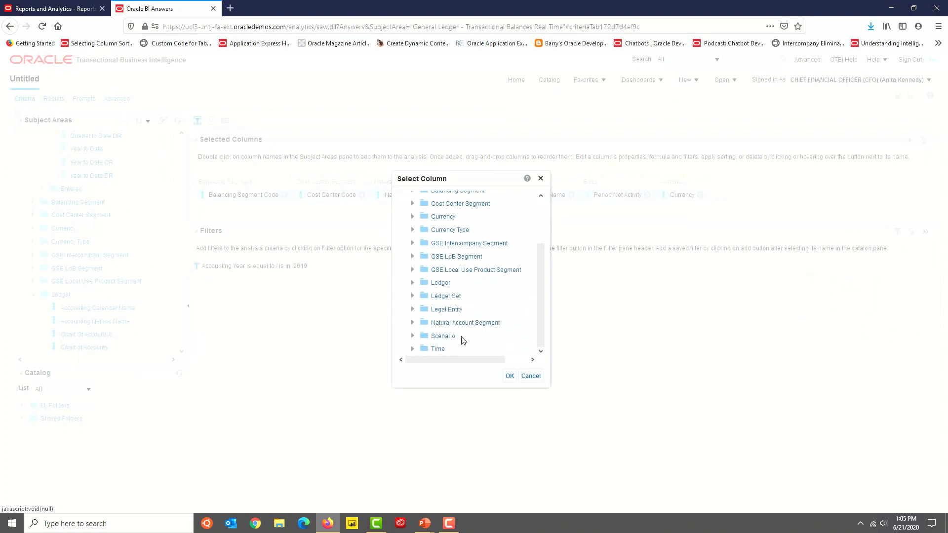
{"action": "left_click", "coordinate": [413, 283]}
{"action": "scroll", "coordinate": [512, 283], "scroll_direction": "down", "scroll_amount": 5}
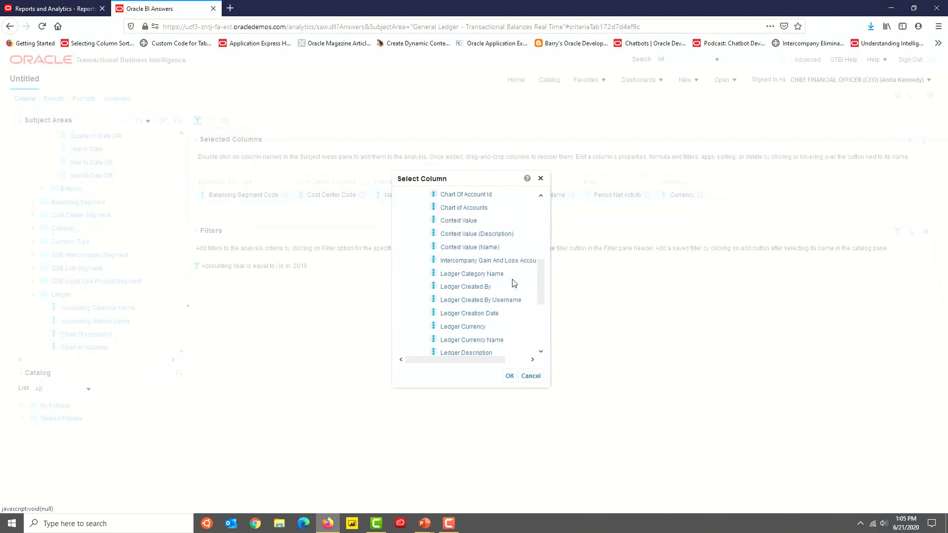
{"action": "left_click", "coordinate": [441, 328]}
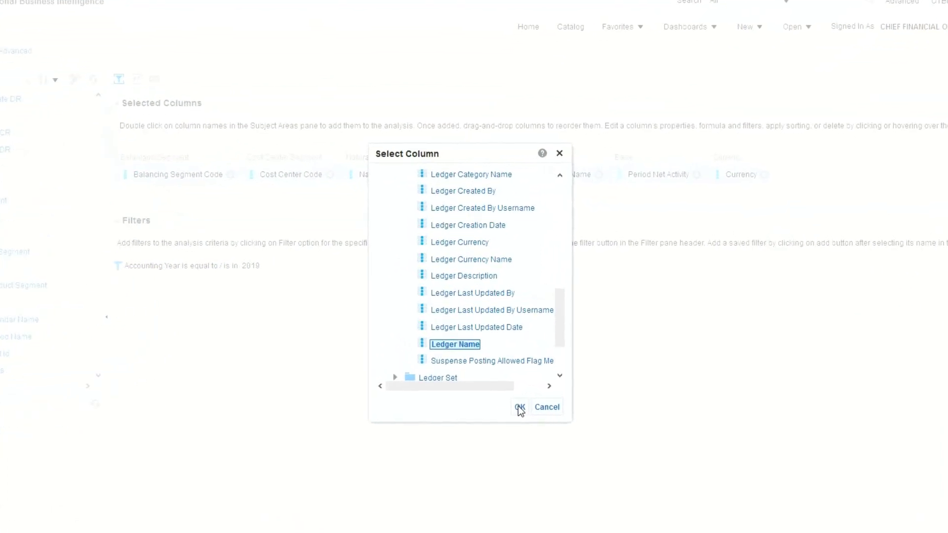
{"action": "left_click", "coordinate": [520, 408]}
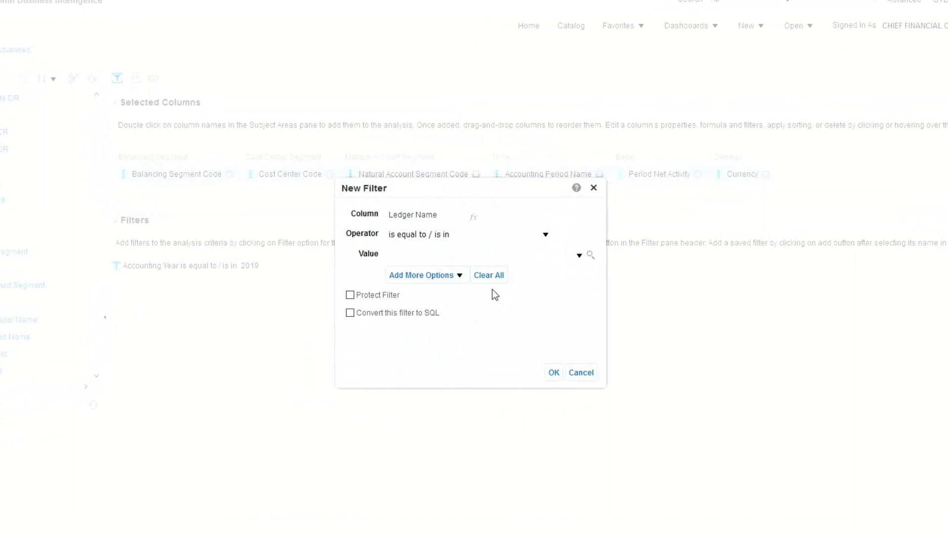
Step: Search ledger names and select US Primary Ledger as the filter value
{"action": "left_click", "coordinate": [581, 256]}
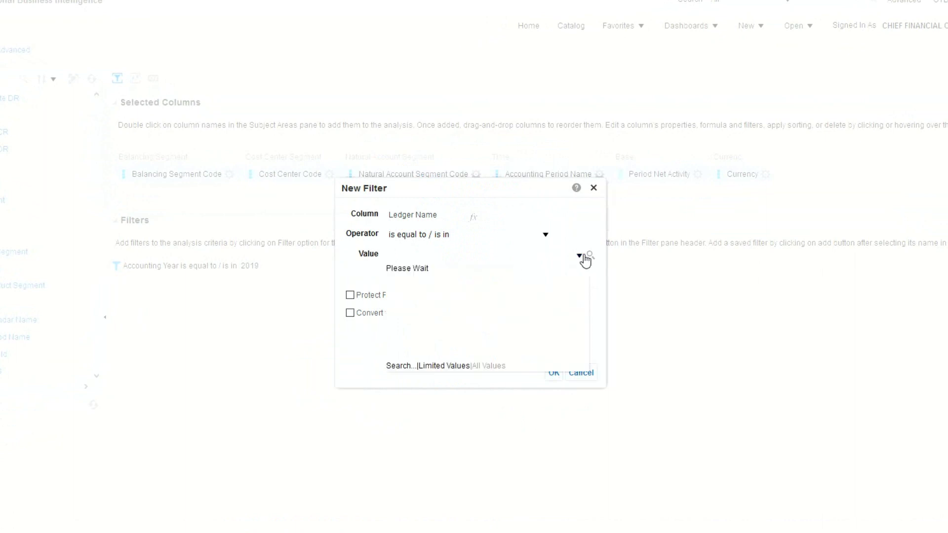
{"action": "left_click", "coordinate": [405, 367]}
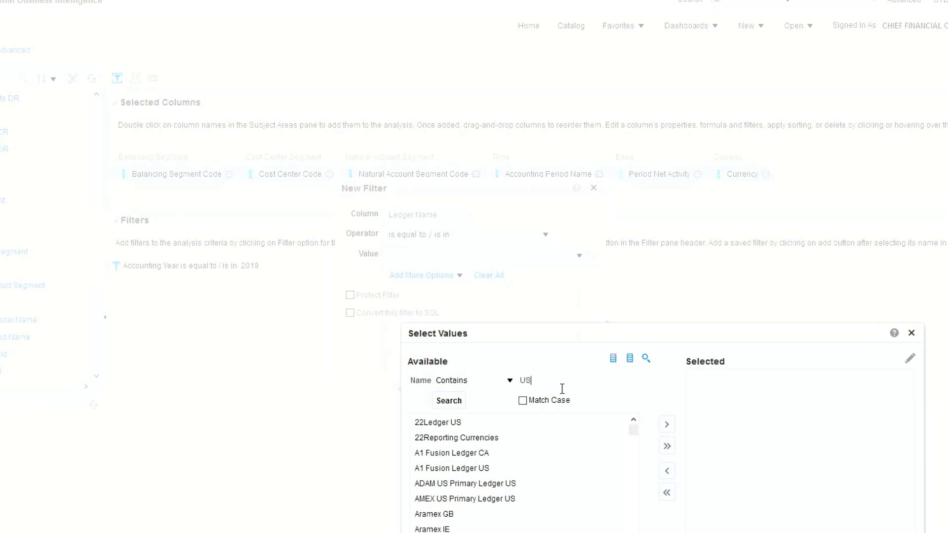
{"action": "left_click", "coordinate": [509, 381]}
{"action": "left_click", "coordinate": [476, 410]}
{"action": "left_click", "coordinate": [454, 402]}
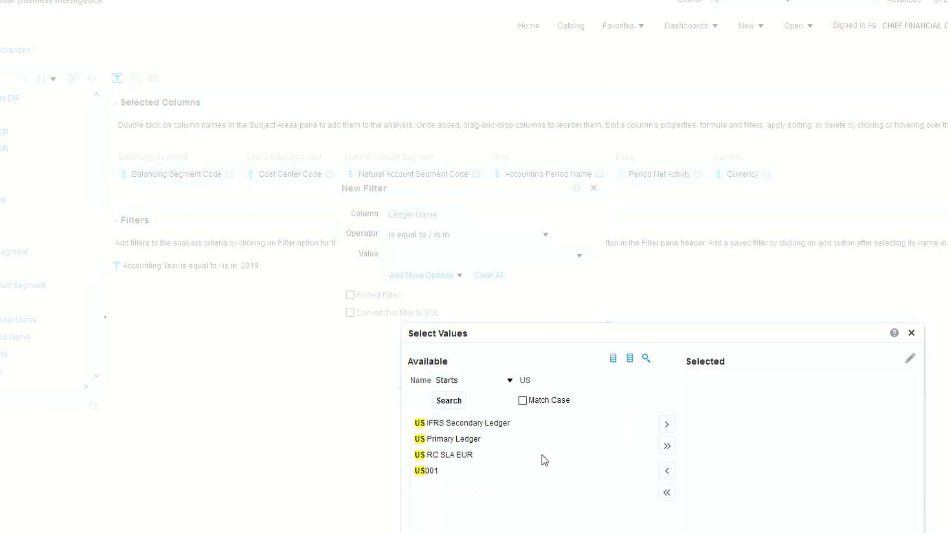
{"action": "left_click", "coordinate": [436, 438]}
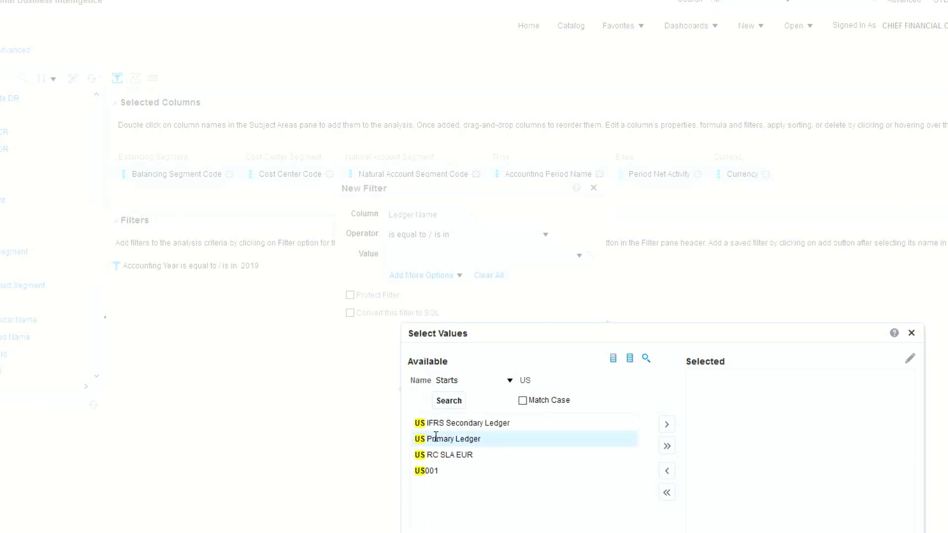
{"action": "left_click", "coordinate": [667, 426]}
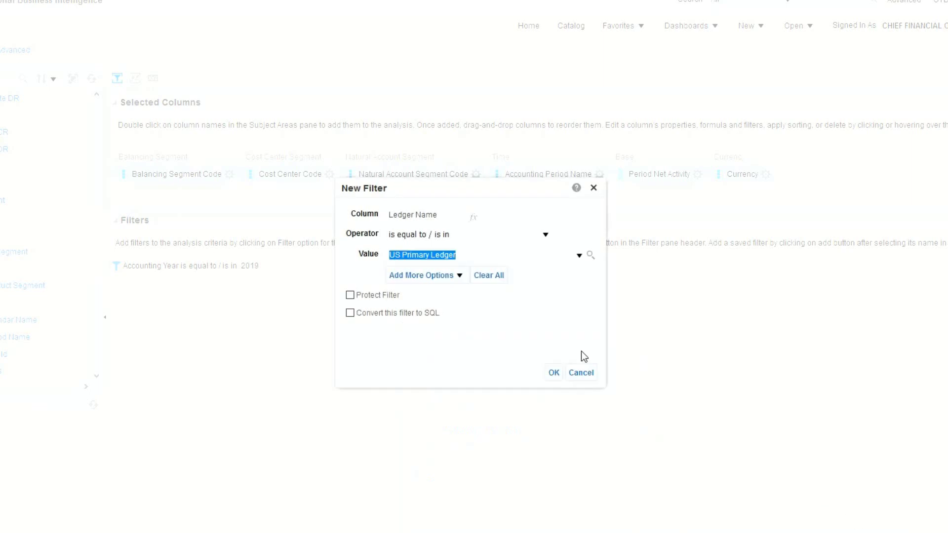
{"action": "left_click", "coordinate": [554, 373]}
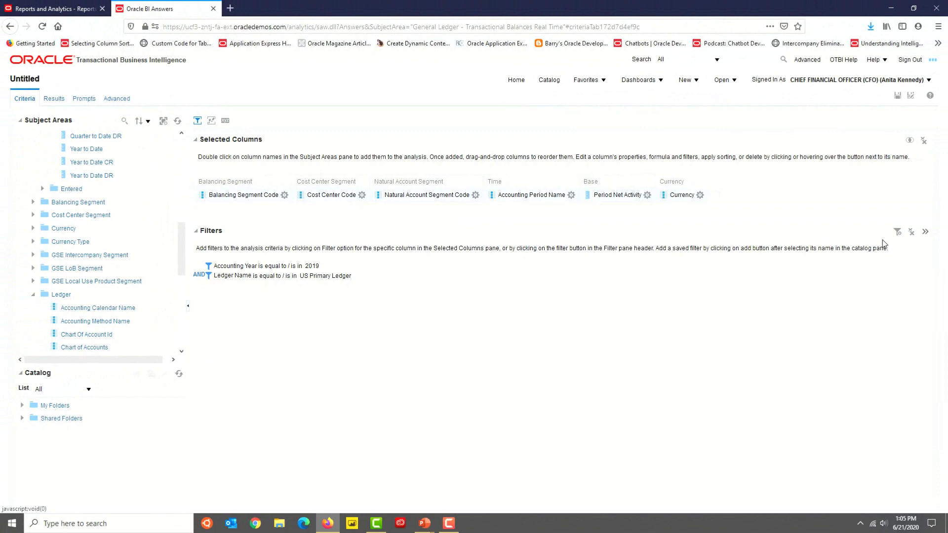
Step: On the Results view, move the Currency column ahead of Period Net Activity
{"action": "left_click", "coordinate": [52, 99]}
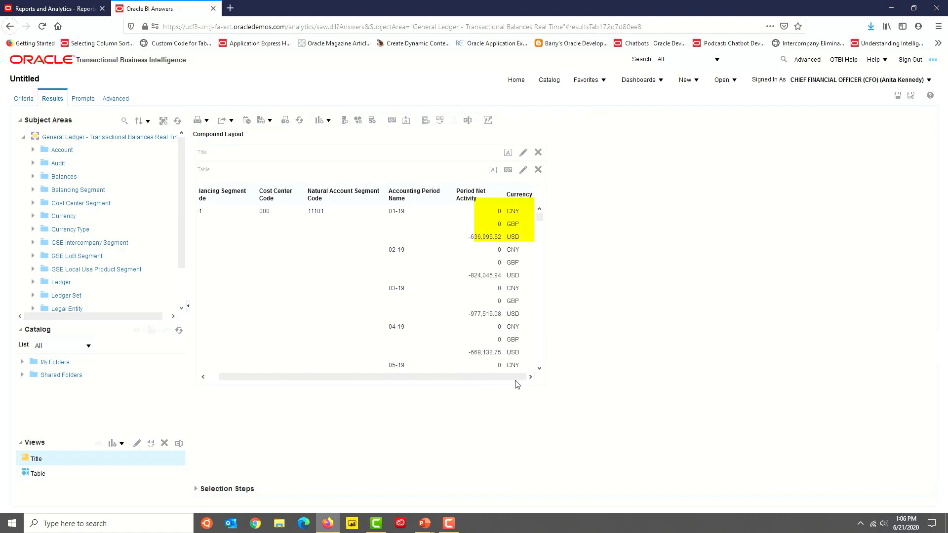
{"action": "left_click_drag", "start_coordinate": [427, 381], "coordinate": [449, 377]}
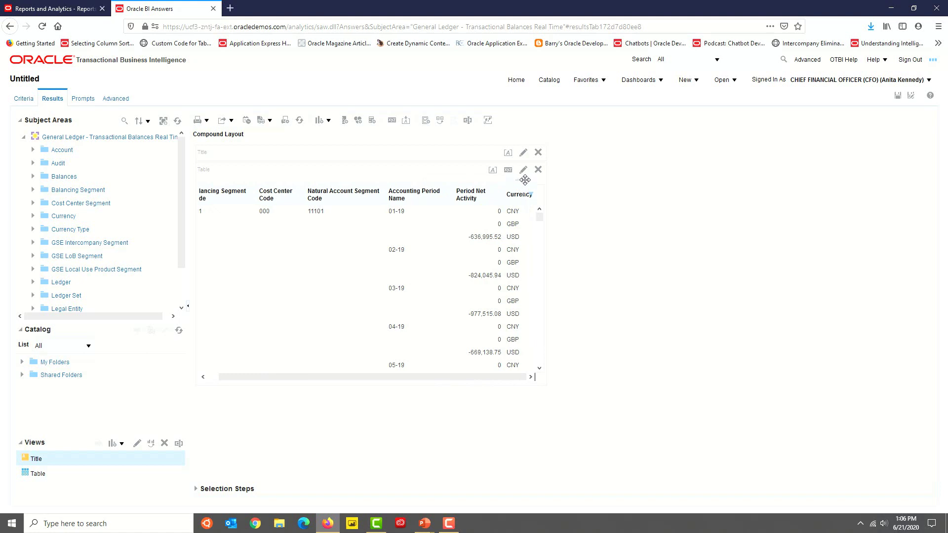
{"action": "left_click_drag", "start_coordinate": [525, 180], "coordinate": [457, 191]}
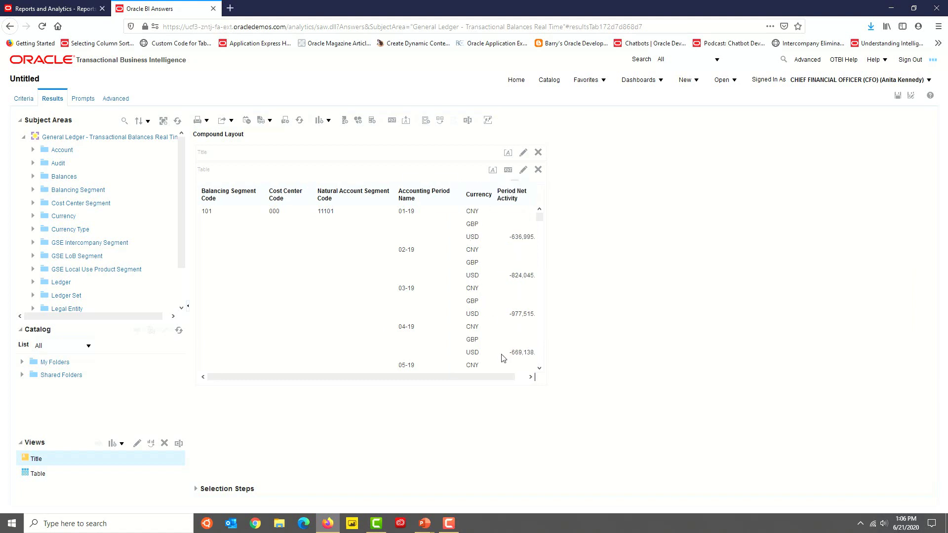
{"action": "left_click_drag", "start_coordinate": [501, 380], "coordinate": [450, 377]}
Step: Drag Natural Account Segment Description into the results table, then return to Criteria
{"action": "scroll", "coordinate": [35, 280], "scroll_direction": "down", "scroll_amount": 2}
{"action": "left_click", "coordinate": [33, 278]}
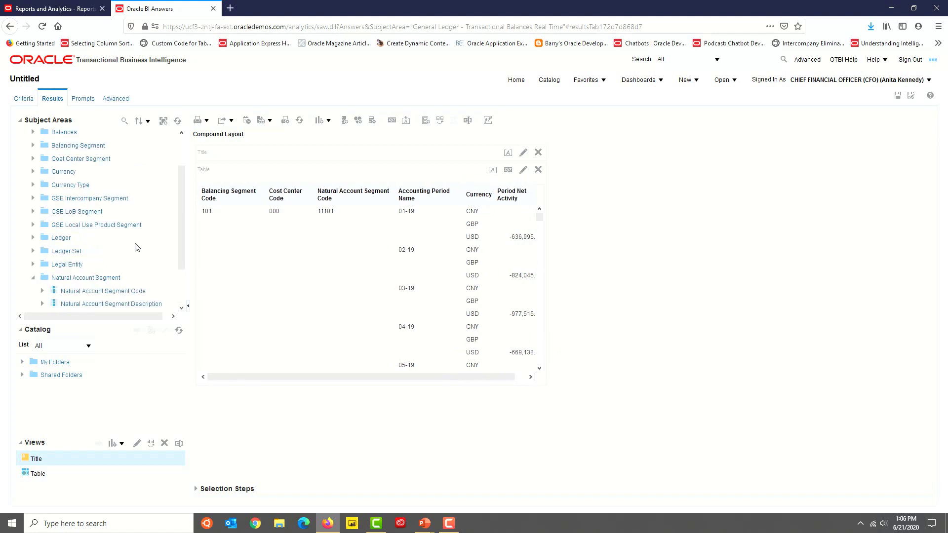
{"action": "scroll", "coordinate": [156, 239], "scroll_direction": "down", "scroll_amount": 3}
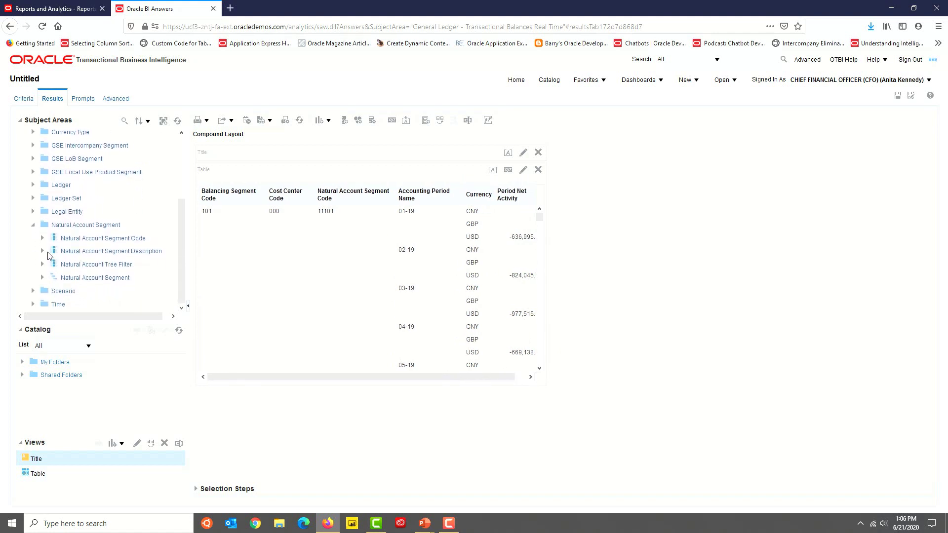
{"action": "left_click_drag", "start_coordinate": [55, 254], "coordinate": [383, 209]}
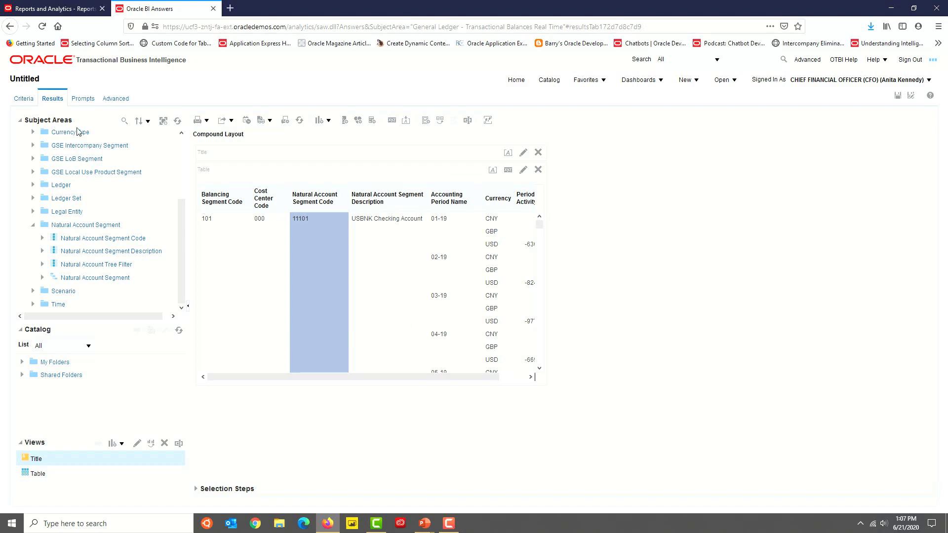
{"action": "left_click", "coordinate": [24, 99]}
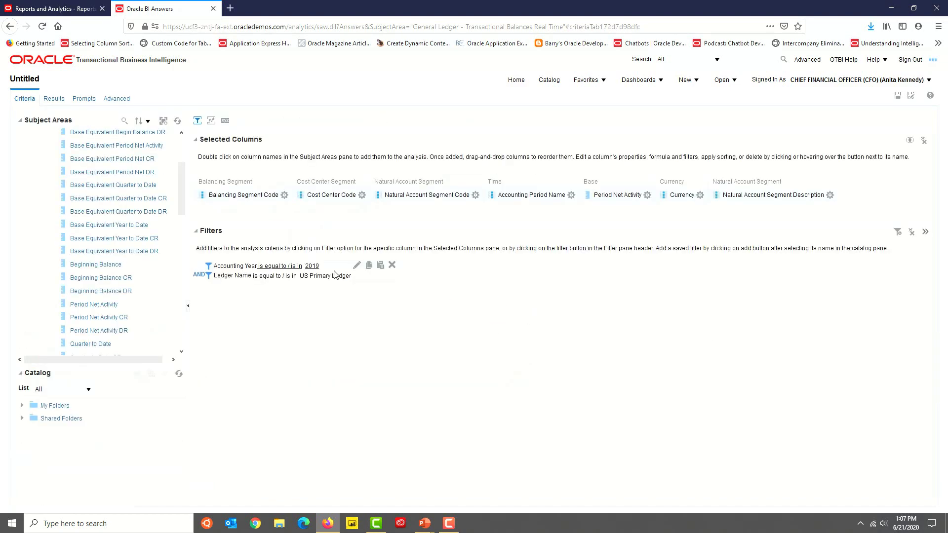
Step: Give Balancing Segment Code the custom heading 'Balancing Segment'
{"action": "left_click", "coordinate": [284, 195]}
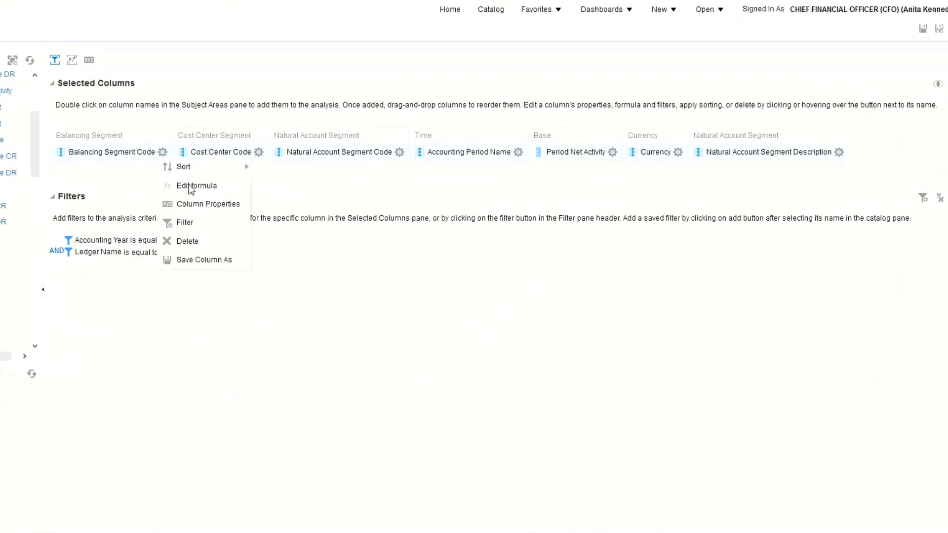
{"action": "left_click", "coordinate": [193, 204]}
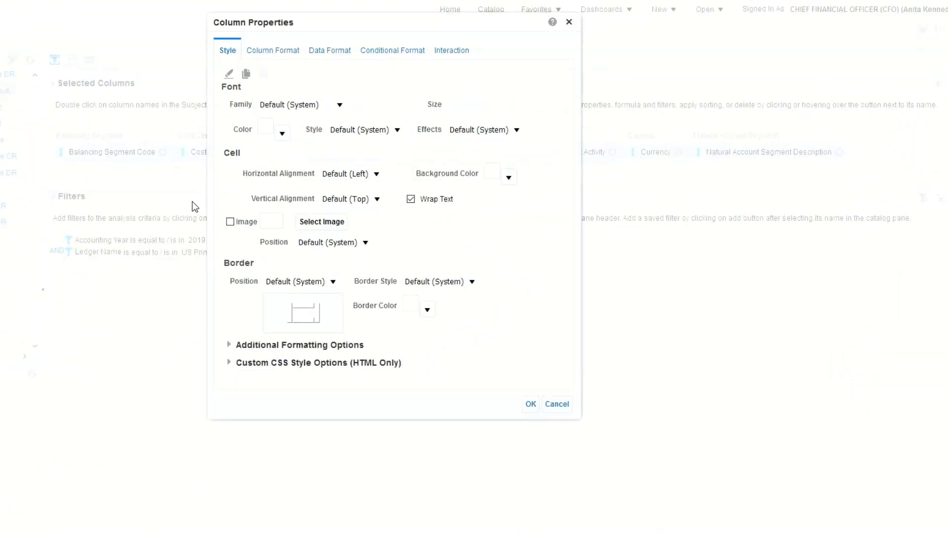
{"action": "left_click", "coordinate": [337, 51]}
{"action": "left_click", "coordinate": [282, 49]}
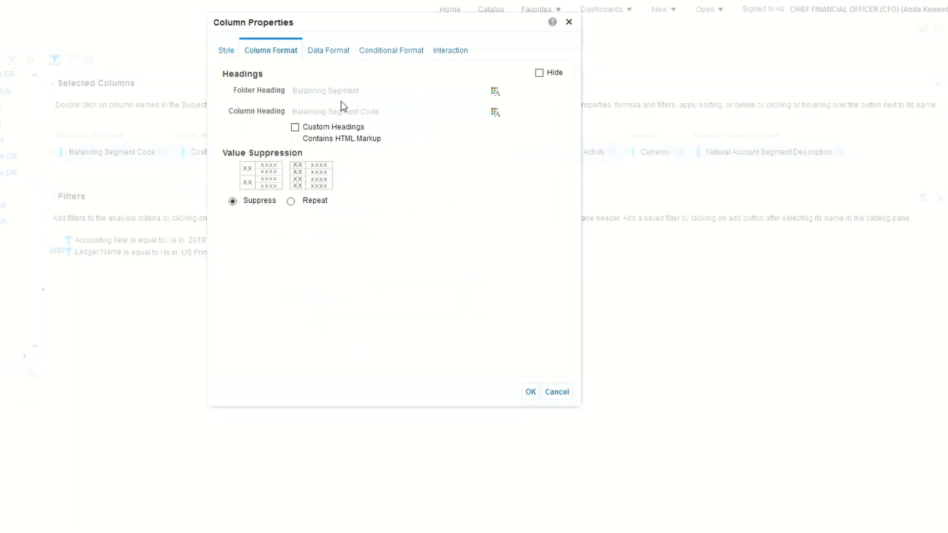
{"action": "left_click", "coordinate": [296, 127]}
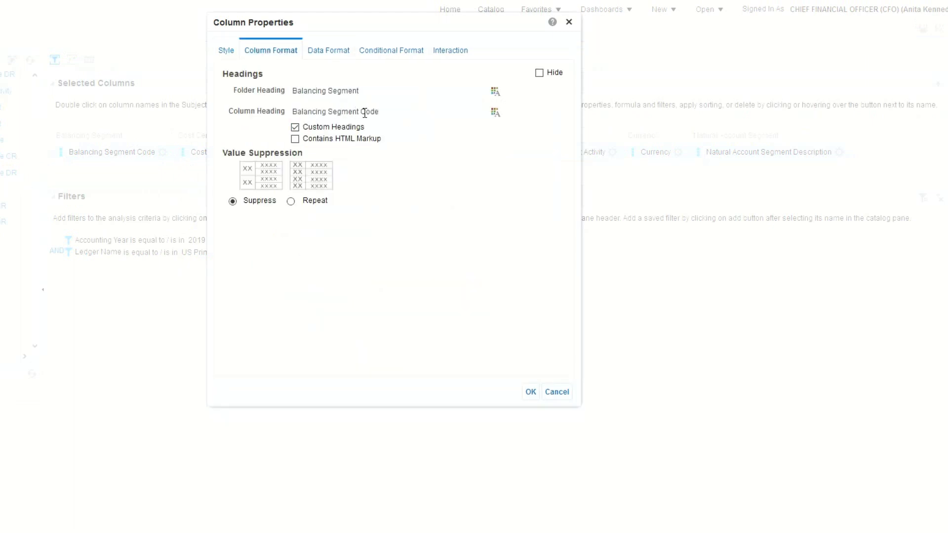
{"action": "left_click_drag", "start_coordinate": [360, 112], "coordinate": [461, 123]}
{"action": "key", "text": "BackSpace"}
Step: Format the heading as Verdana 18 bold blue and copy its cell format
{"action": "left_click", "coordinate": [495, 114]}
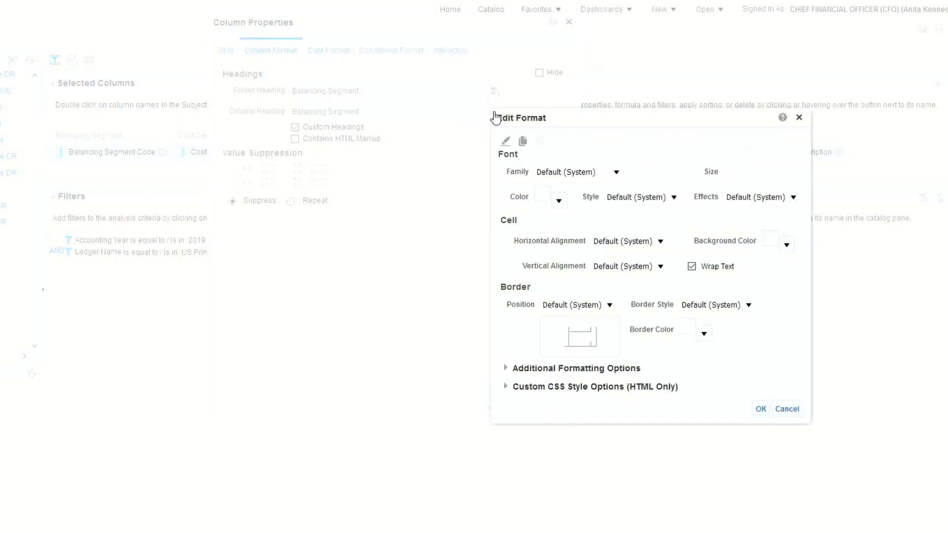
{"action": "left_click", "coordinate": [583, 175]}
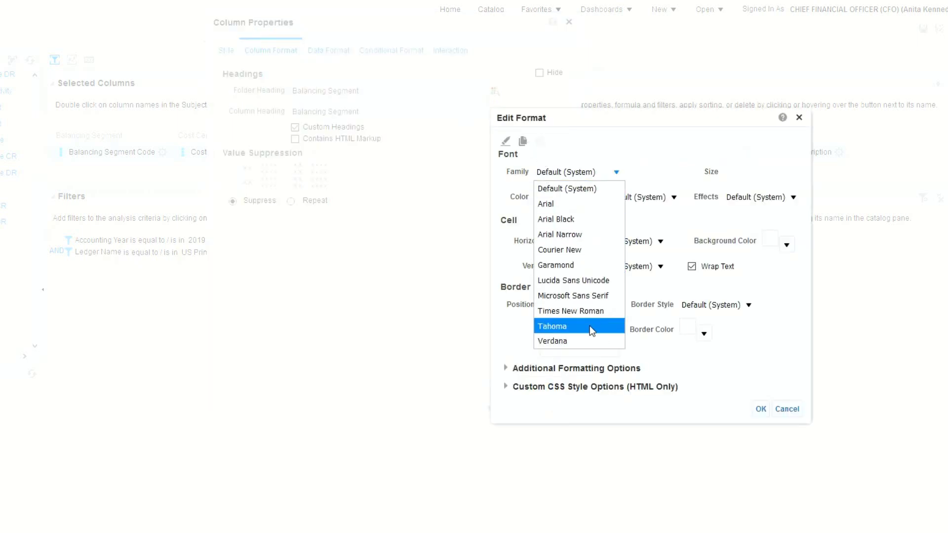
{"action": "left_click", "coordinate": [583, 340]}
{"action": "left_click", "coordinate": [738, 167]}
{"action": "type", "text": "15"}
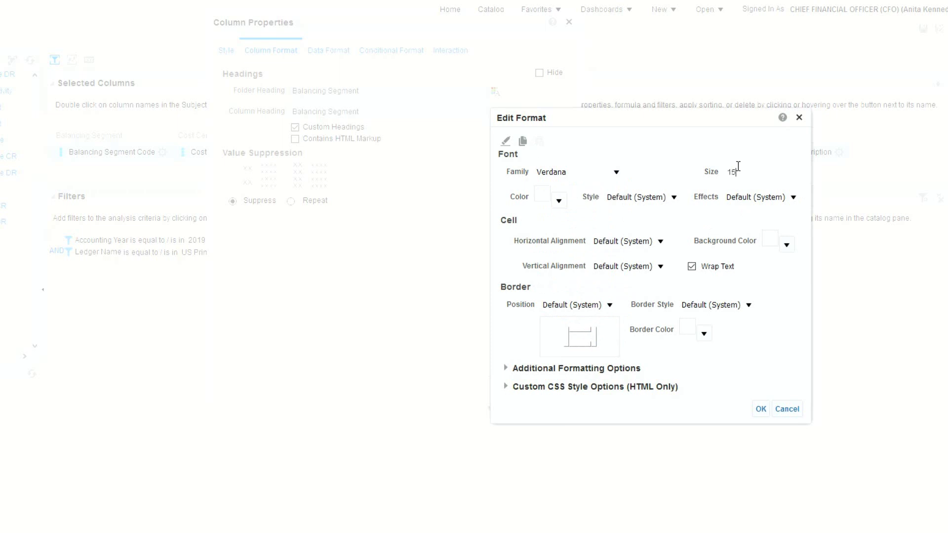
{"action": "type", "text": "18"}
{"action": "left_click", "coordinate": [559, 201]}
{"action": "left_click", "coordinate": [591, 251]}
{"action": "left_click", "coordinate": [642, 366]}
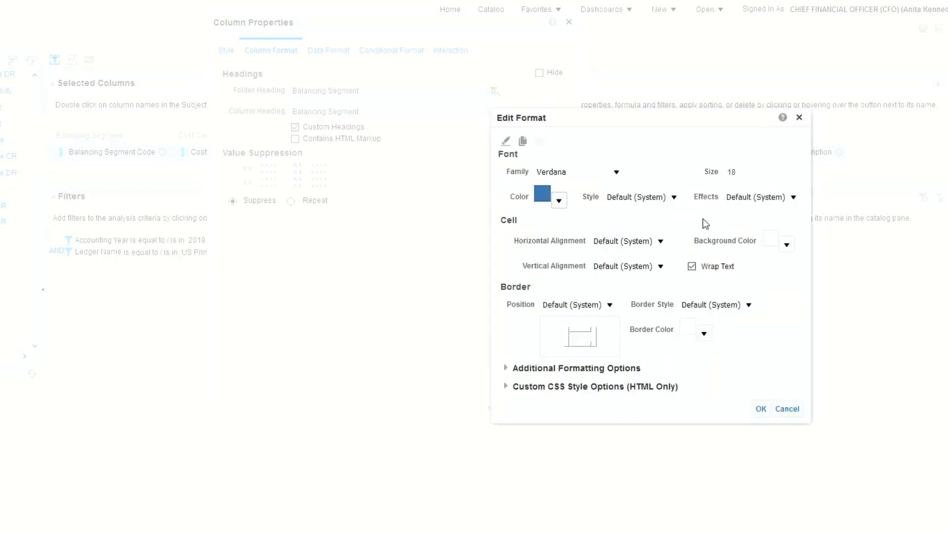
{"action": "left_click", "coordinate": [657, 198]}
{"action": "left_click", "coordinate": [640, 244]}
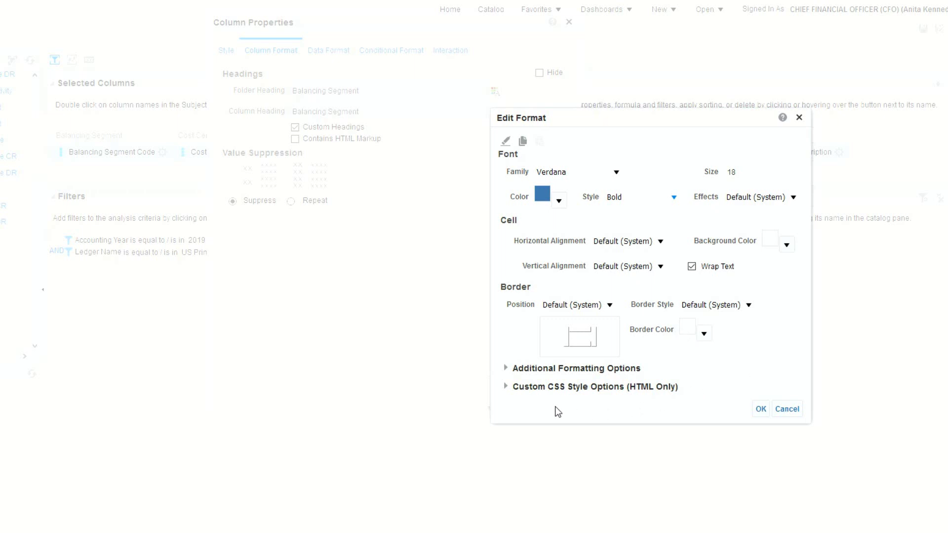
{"action": "left_click", "coordinate": [554, 386]}
{"action": "left_click", "coordinate": [552, 369]}
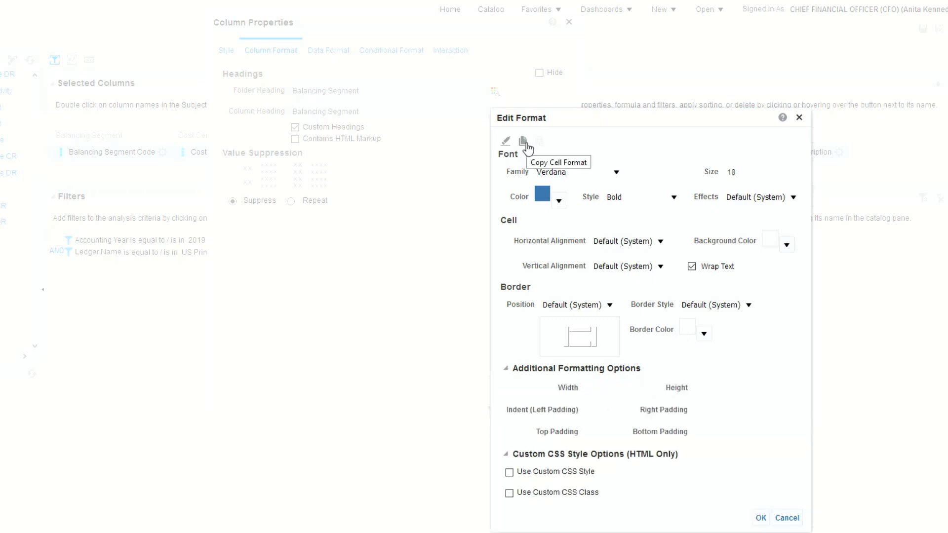
{"action": "left_click", "coordinate": [526, 144]}
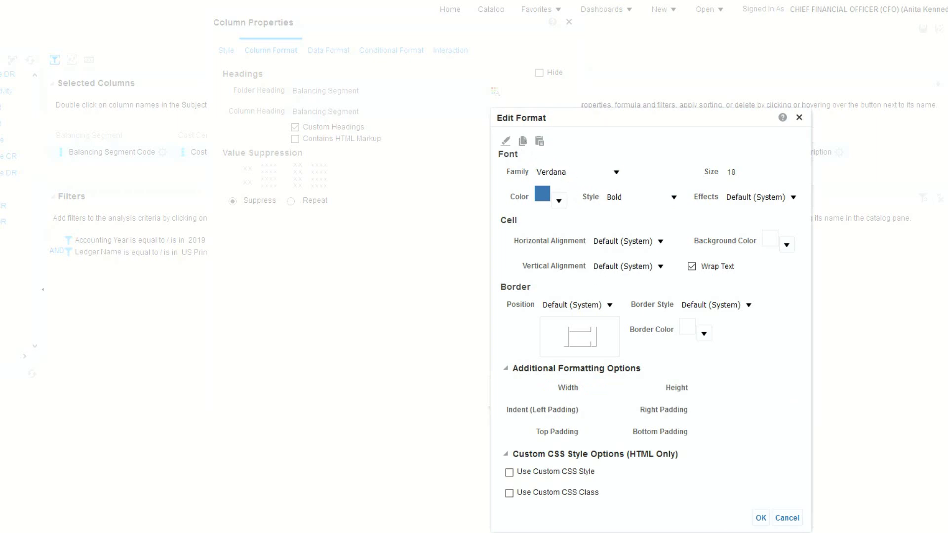
{"action": "left_click", "coordinate": [760, 519]}
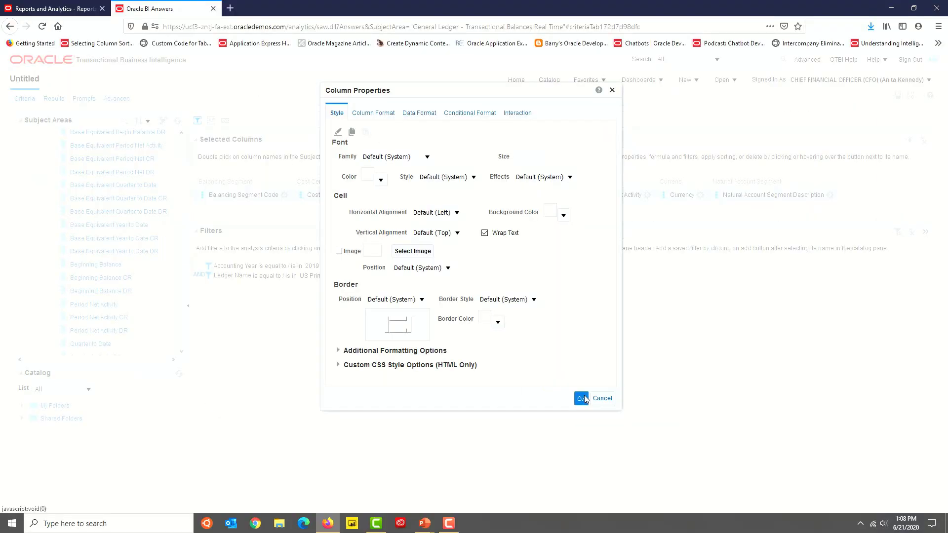
Step: Rename the Cost Center Code heading to 'Cost Center' and paste the bold blue Verdana 18 format onto it
{"action": "left_click", "coordinate": [582, 398]}
{"action": "left_click", "coordinate": [346, 195]}
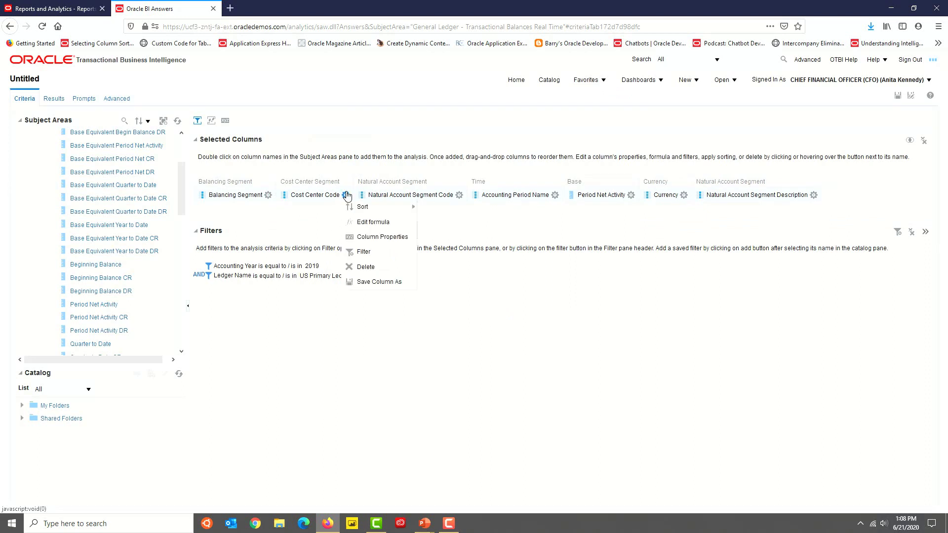
{"action": "mouse_move", "coordinate": [354, 204]}
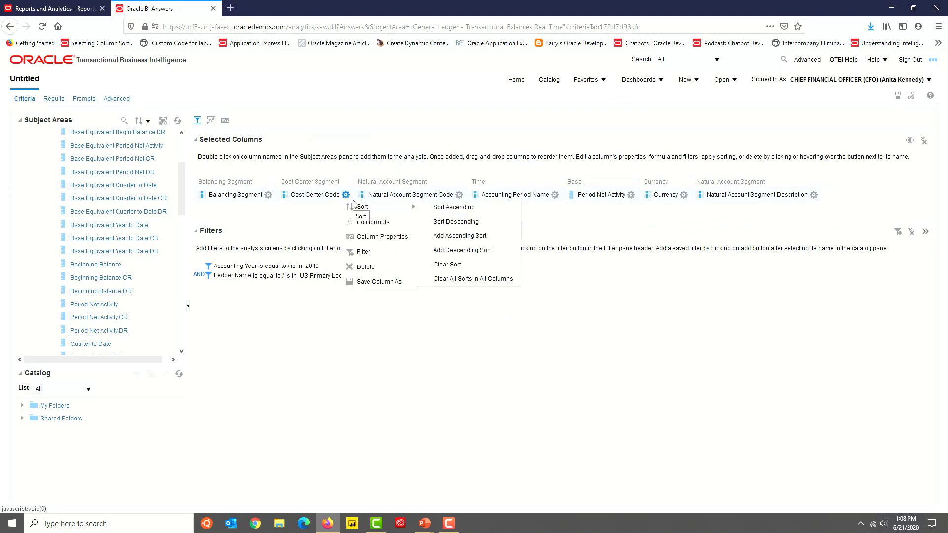
{"action": "left_click", "coordinate": [372, 236]}
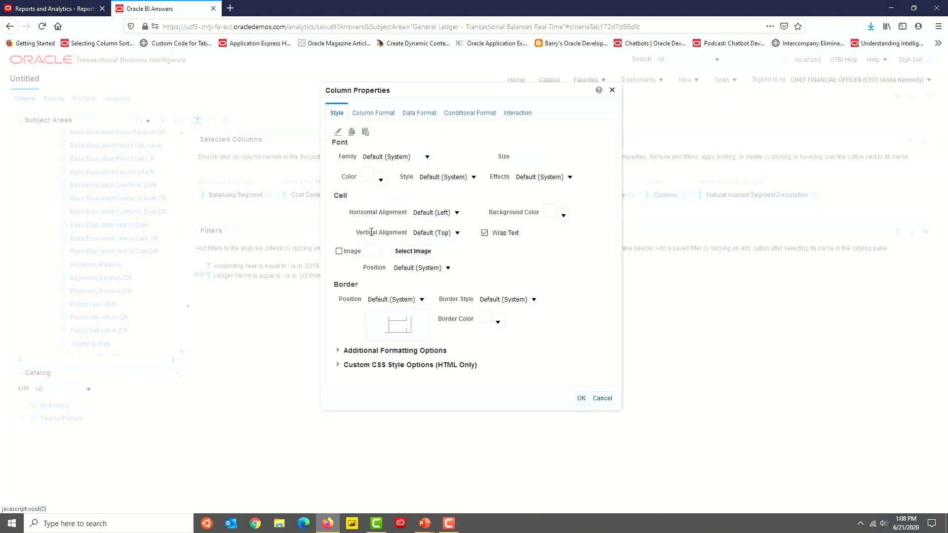
{"action": "left_click", "coordinate": [374, 112]}
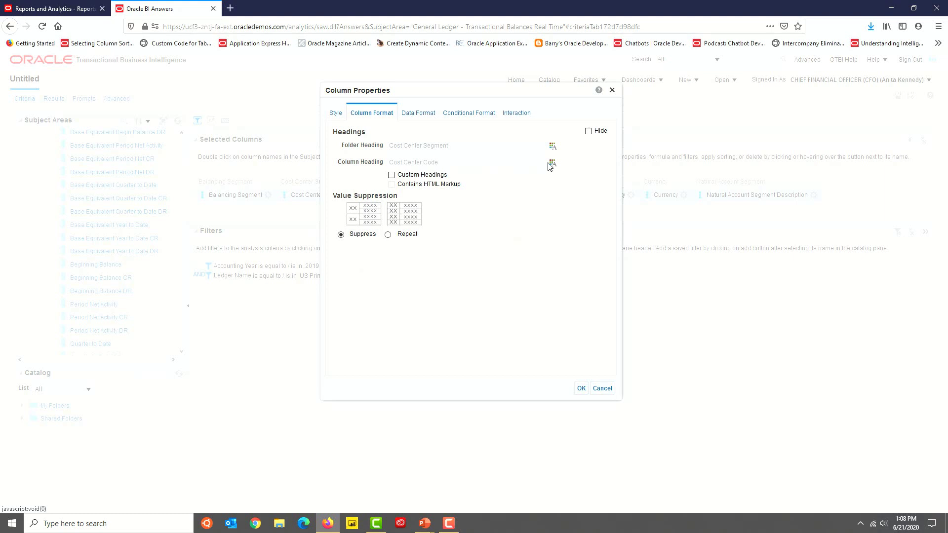
{"action": "left_click", "coordinate": [392, 175]}
{"action": "double_click", "coordinate": [425, 163]}
{"action": "key", "text": "BackSpace"}
{"action": "left_click", "coordinate": [552, 163]}
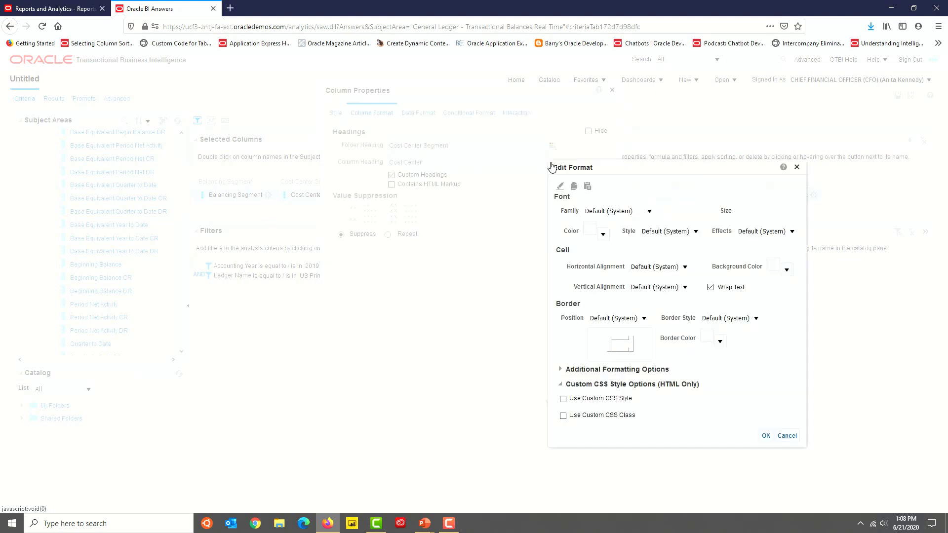
{"action": "left_click", "coordinate": [588, 187]}
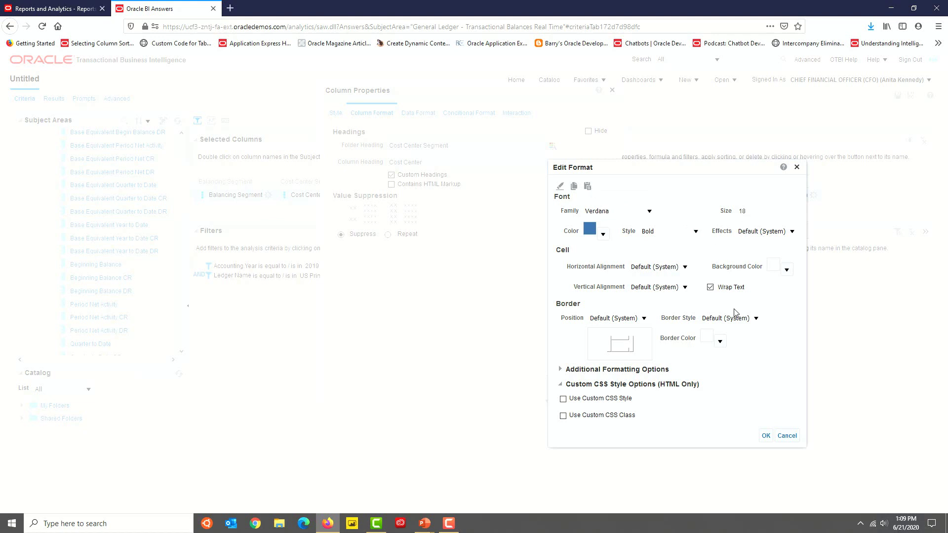
{"action": "left_click", "coordinate": [771, 437]}
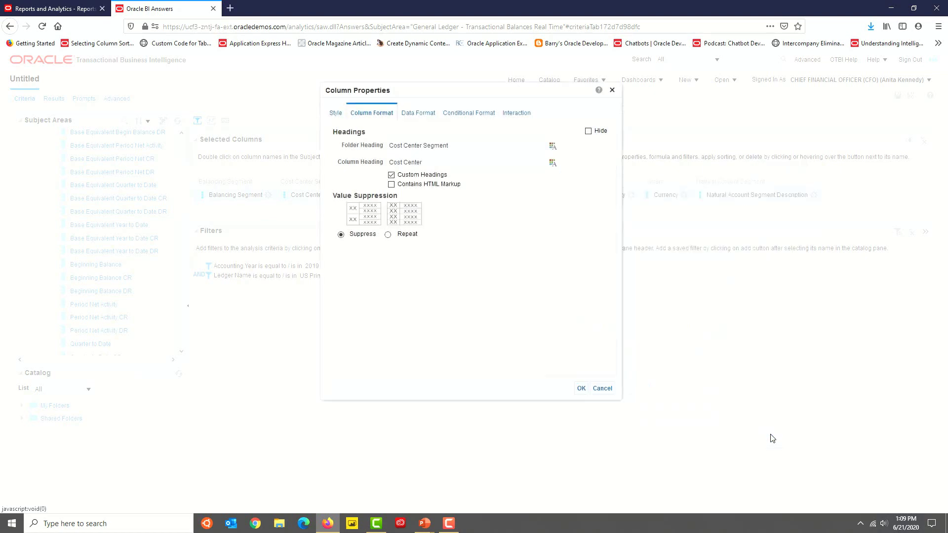
{"action": "left_click", "coordinate": [581, 389]}
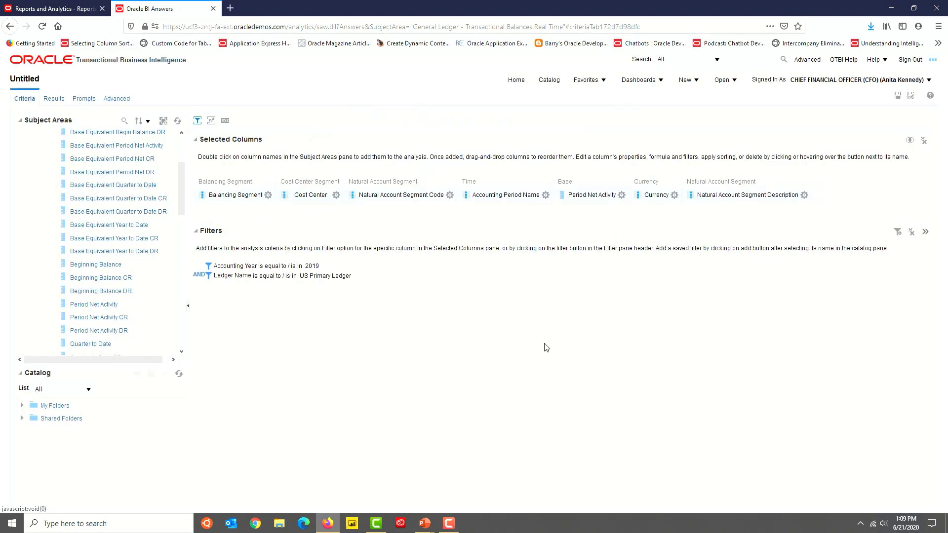
Step: Shorten the Natural Account Segment Code heading to a custom 'Account' heading
{"action": "left_click", "coordinate": [450, 195]}
{"action": "left_click", "coordinate": [472, 238]}
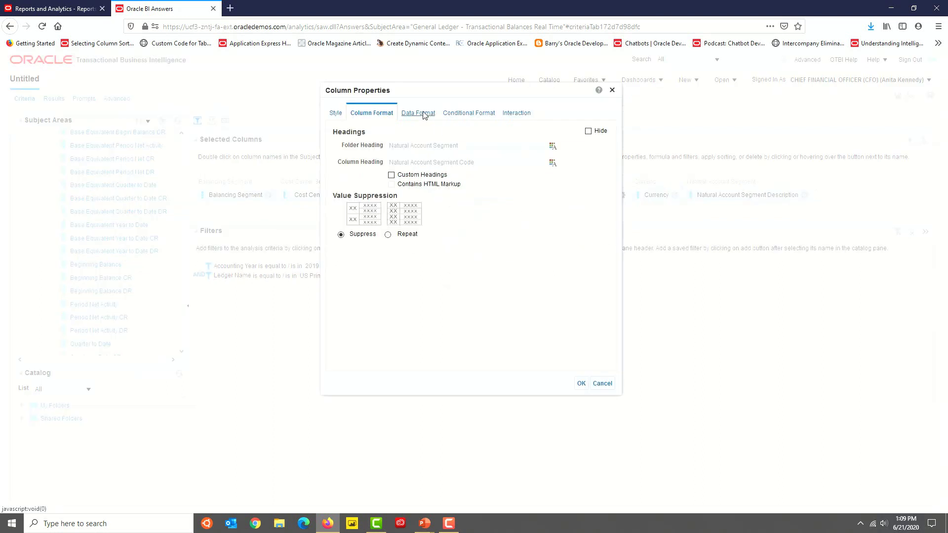
{"action": "left_click", "coordinate": [391, 175]}
{"action": "left_click_drag", "start_coordinate": [410, 162], "coordinate": [294, 155]}
{"action": "key", "text": "BackSpace"}
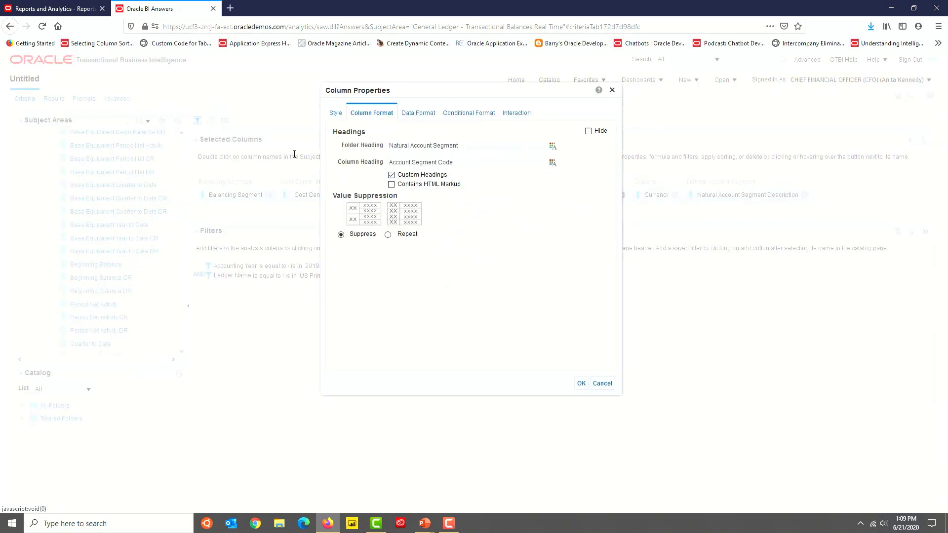
{"action": "key", "text": "ctrl+Right"}
{"action": "key", "text": "shift+End"}
{"action": "key", "text": "Delete"}
{"action": "left_click", "coordinate": [553, 164]}
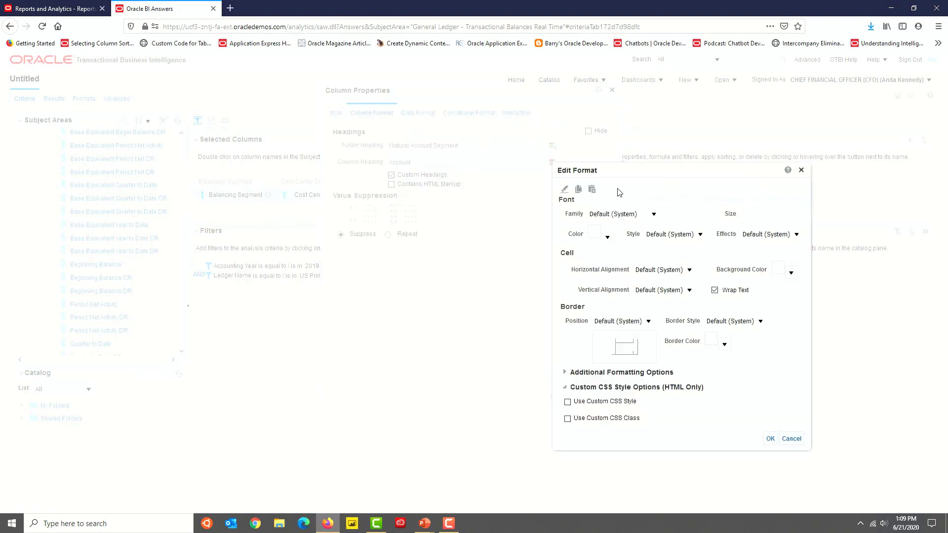
{"action": "left_click", "coordinate": [771, 439]}
{"action": "left_click", "coordinate": [581, 384]}
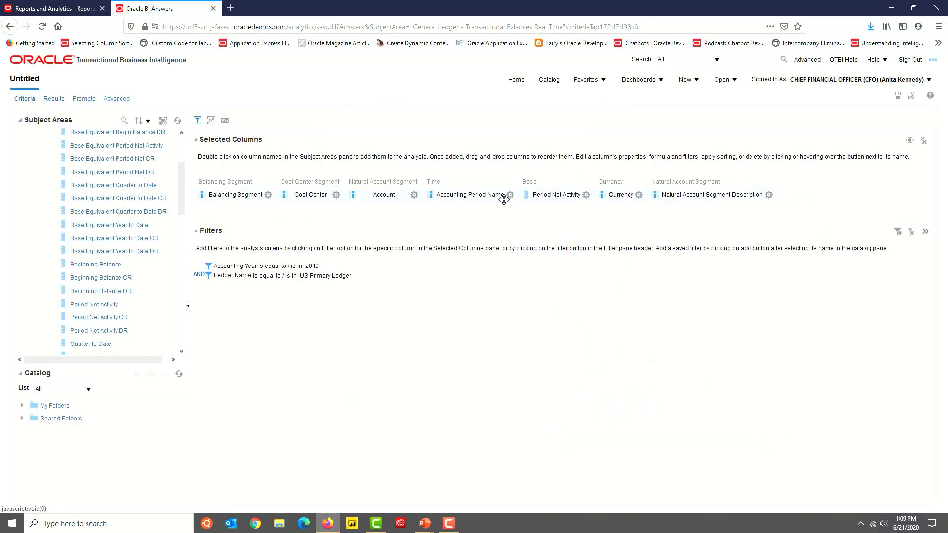
Step: Rename the Natural Account Segment Description heading to 'Account Description' in bold blue Verdana 18
{"action": "left_click", "coordinate": [510, 196]}
{"action": "mouse_move", "coordinate": [769, 196]}
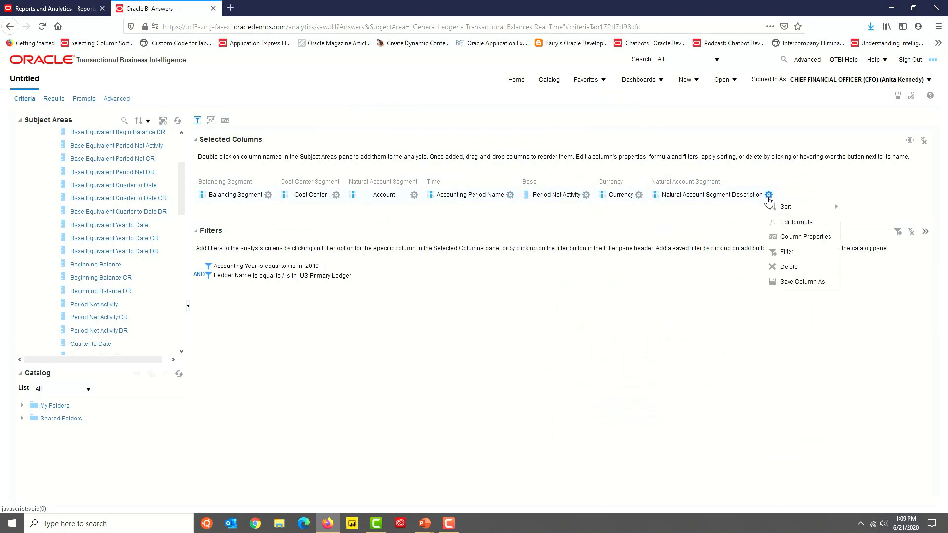
{"action": "left_click", "coordinate": [788, 237]}
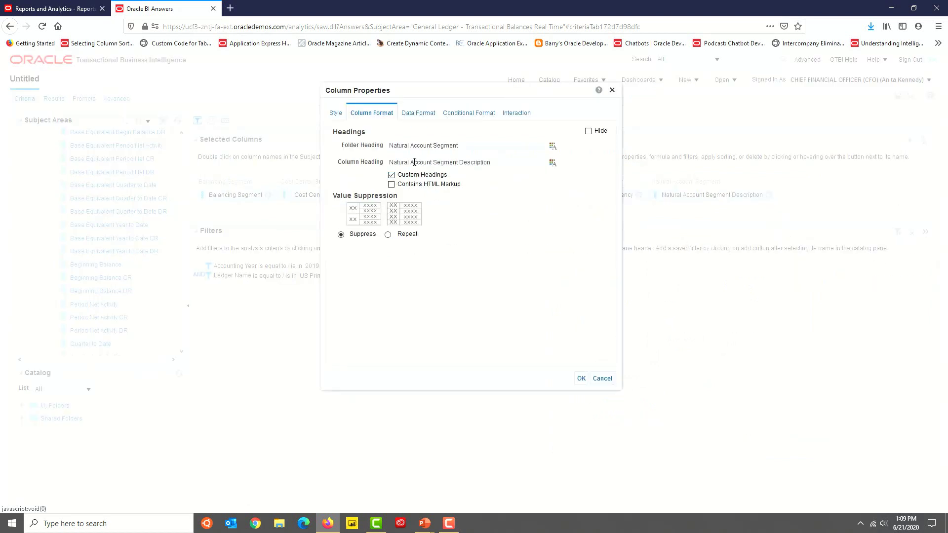
{"action": "left_click_drag", "start_coordinate": [411, 162], "coordinate": [293, 155]}
{"action": "key", "text": "BackSpace"}
{"action": "double_click", "coordinate": [421, 159]}
{"action": "key", "text": "BackSpace"}
{"action": "left_click", "coordinate": [552, 163]}
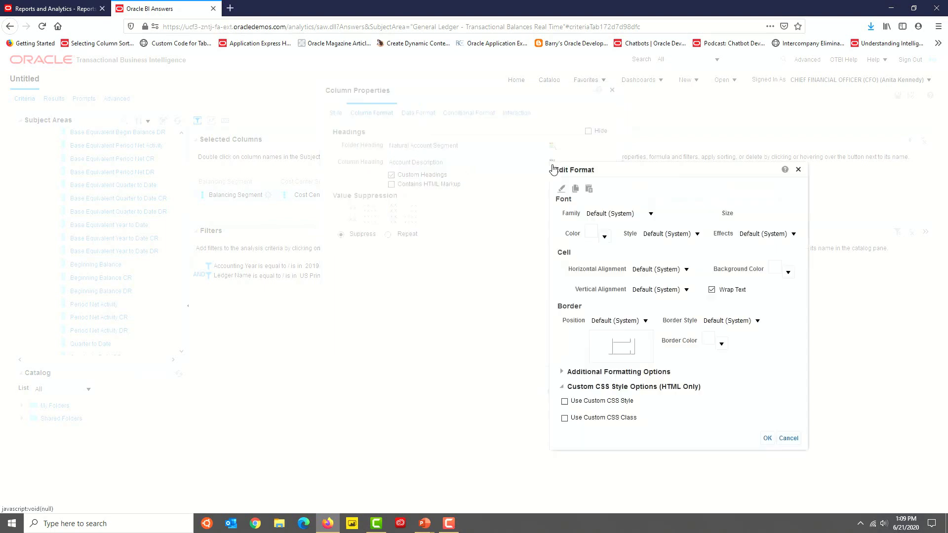
{"action": "left_click", "coordinate": [590, 189]}
{"action": "left_click", "coordinate": [767, 439]}
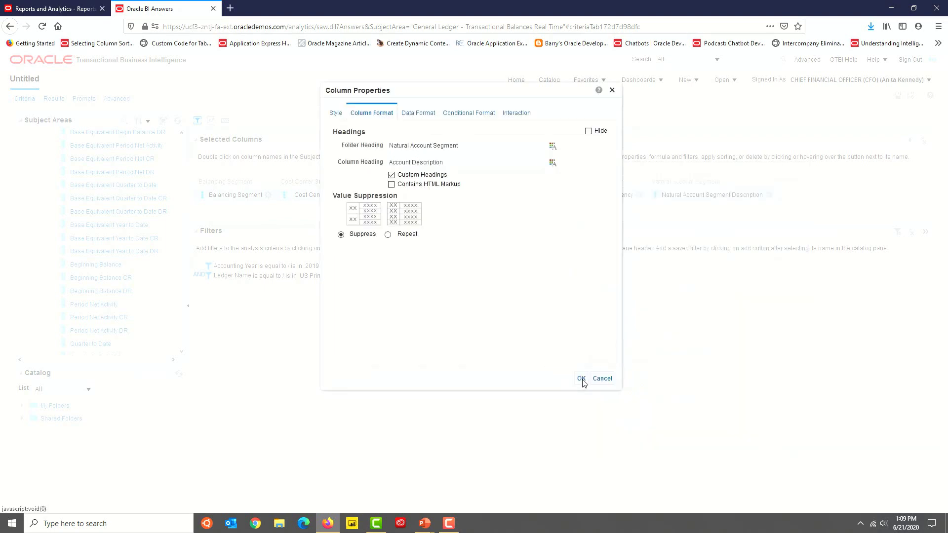
{"action": "left_click", "coordinate": [582, 381]}
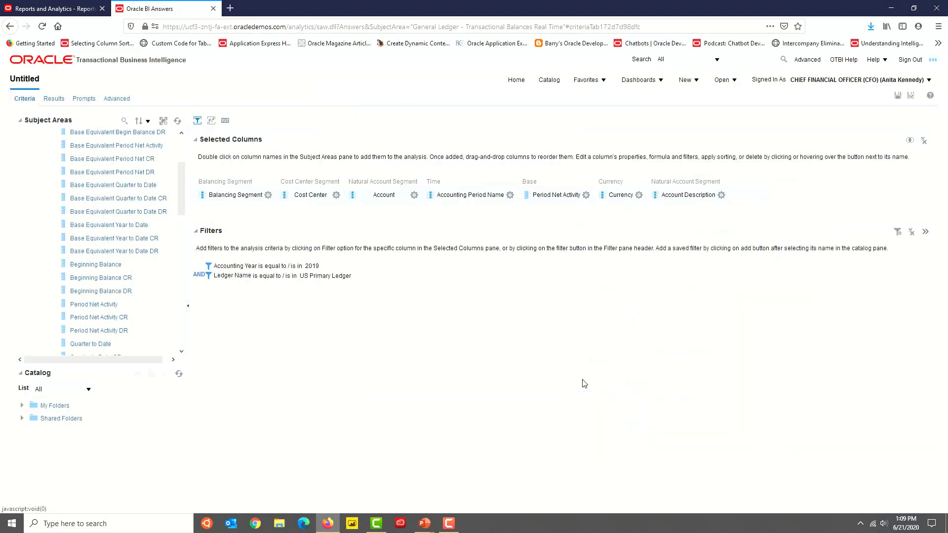
Step: Rename the Accounting Period Name heading to 'Accounting Period' with the bold blue Verdana 18 format
{"action": "left_click", "coordinate": [510, 195]}
{"action": "left_click", "coordinate": [536, 237]}
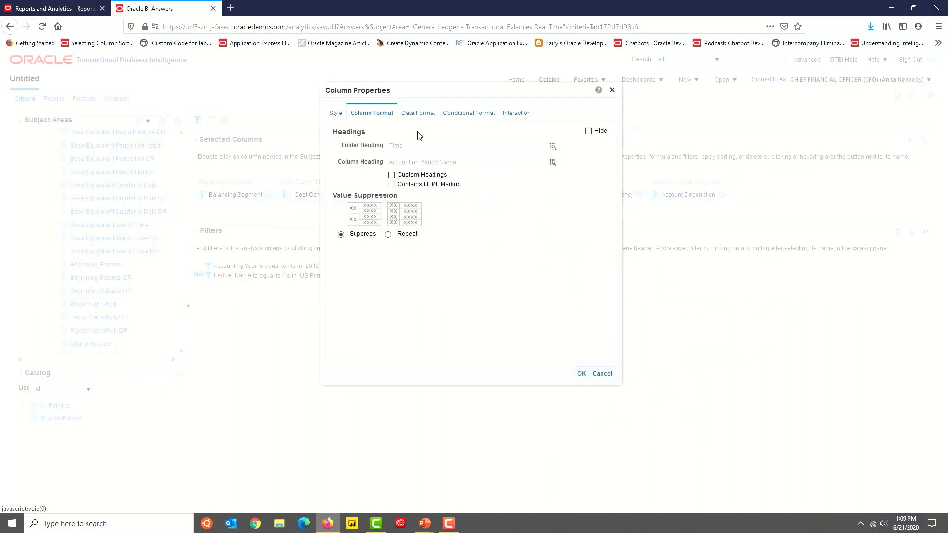
{"action": "left_click", "coordinate": [391, 175]}
{"action": "left_click_drag", "start_coordinate": [421, 163], "coordinate": [310, 151]}
{"action": "key", "text": "BackSpace"}
{"action": "key", "text": "ctrl+z"}
{"action": "left_click", "coordinate": [454, 162]}
{"action": "key", "text": "BackSpace"}
{"action": "key", "text": "BackSpace"}
{"action": "key", "text": "BackSpace"}
{"action": "key", "text": "BackSpace"}
{"action": "key", "text": "BackSpace"}
{"action": "left_click", "coordinate": [552, 163]}
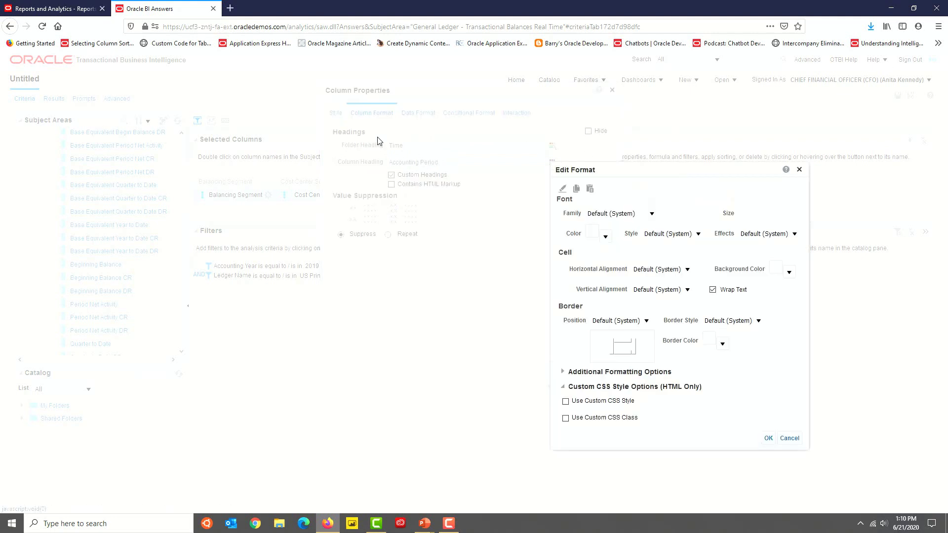
{"action": "left_click", "coordinate": [590, 189]}
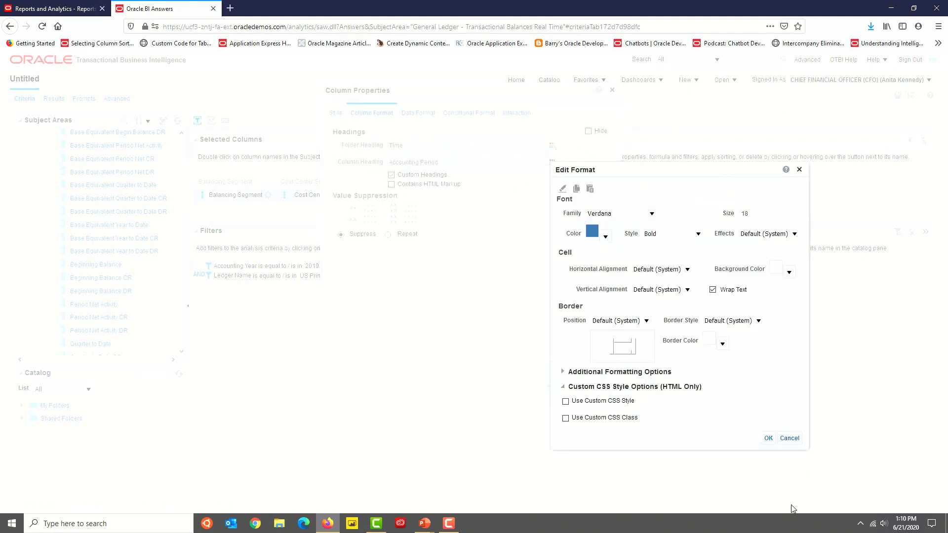
{"action": "left_click", "coordinate": [769, 438]}
{"action": "left_click", "coordinate": [581, 371]}
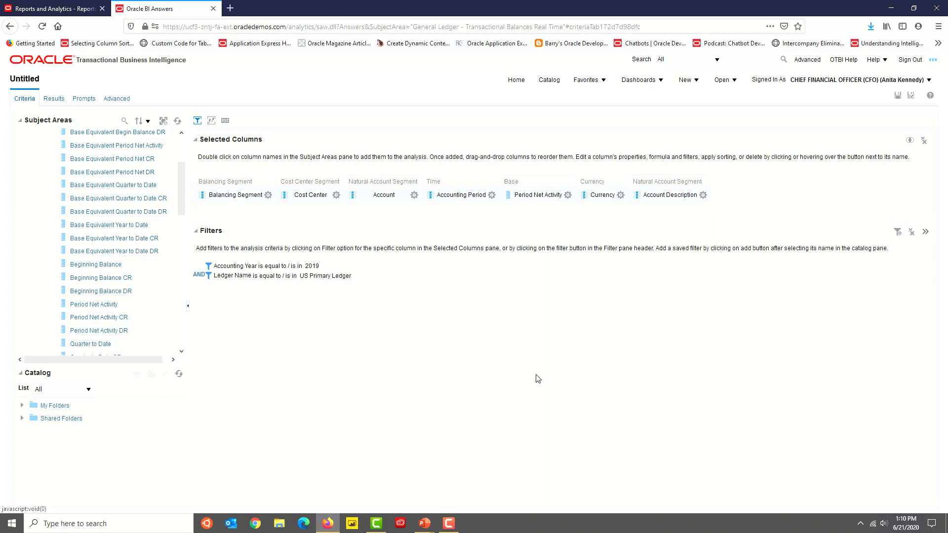
Step: Filter the Currency column to USD and preview the analysis results
{"action": "left_click", "coordinate": [621, 196]}
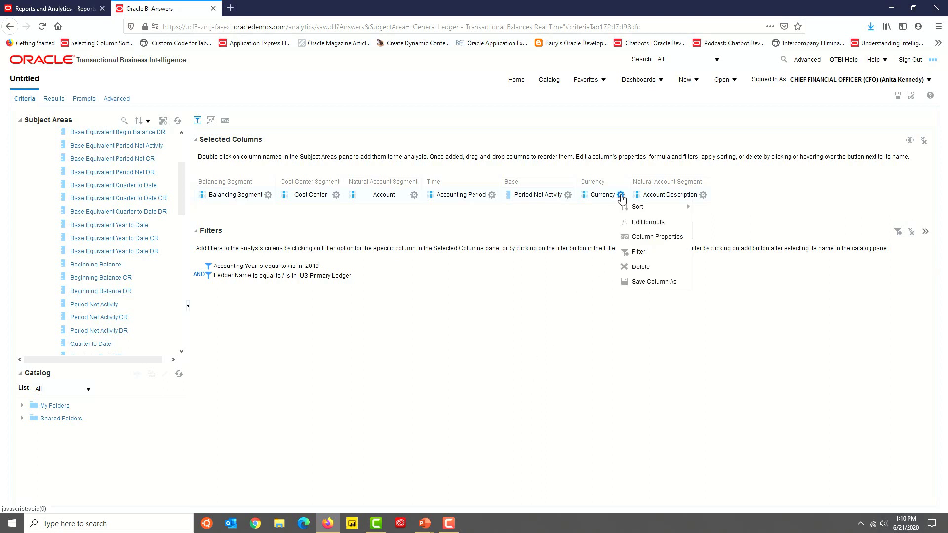
{"action": "left_click", "coordinate": [639, 252]}
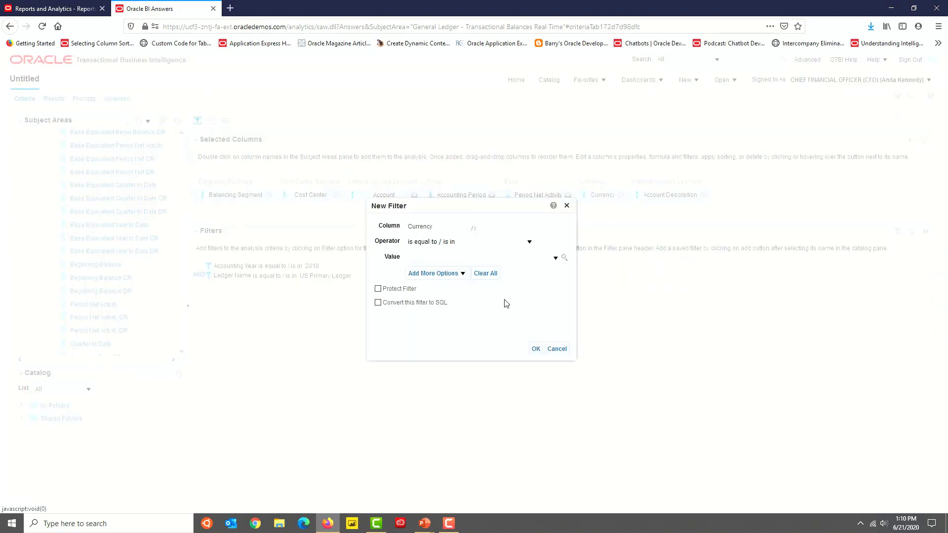
{"action": "type", "text": "USD"}
{"action": "left_click", "coordinate": [536, 351]}
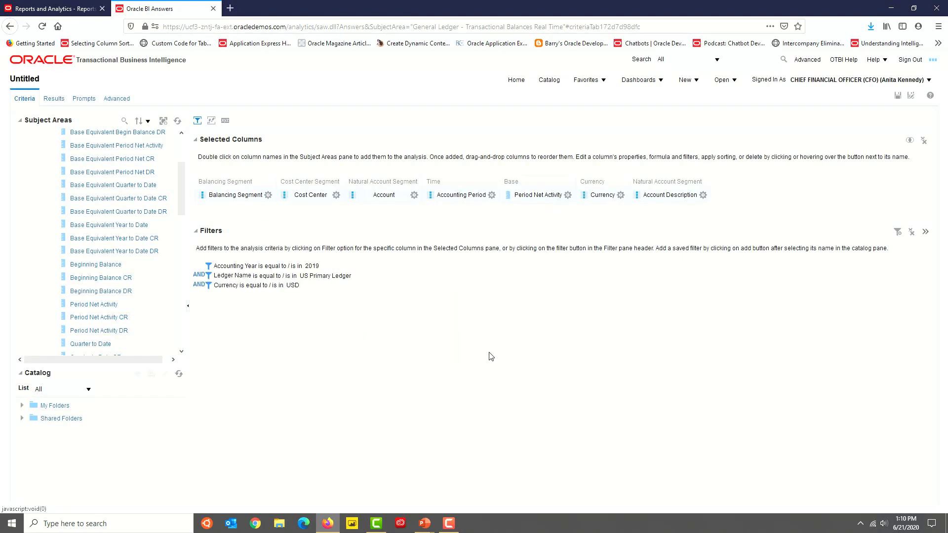
{"action": "left_click", "coordinate": [54, 101]}
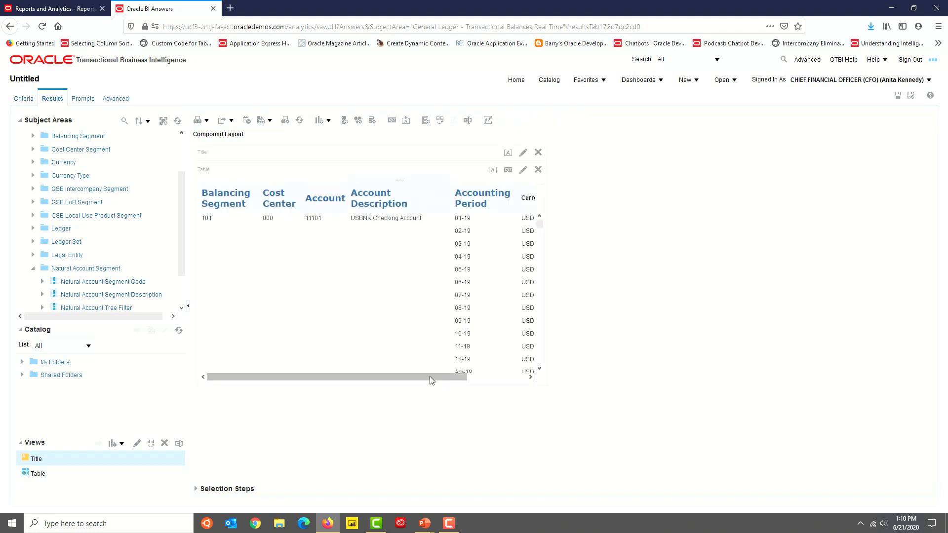
Step: Scroll the results table and point out the Adj-19 adjustment period row
{"action": "left_click_drag", "start_coordinate": [429, 378], "coordinate": [568, 360]}
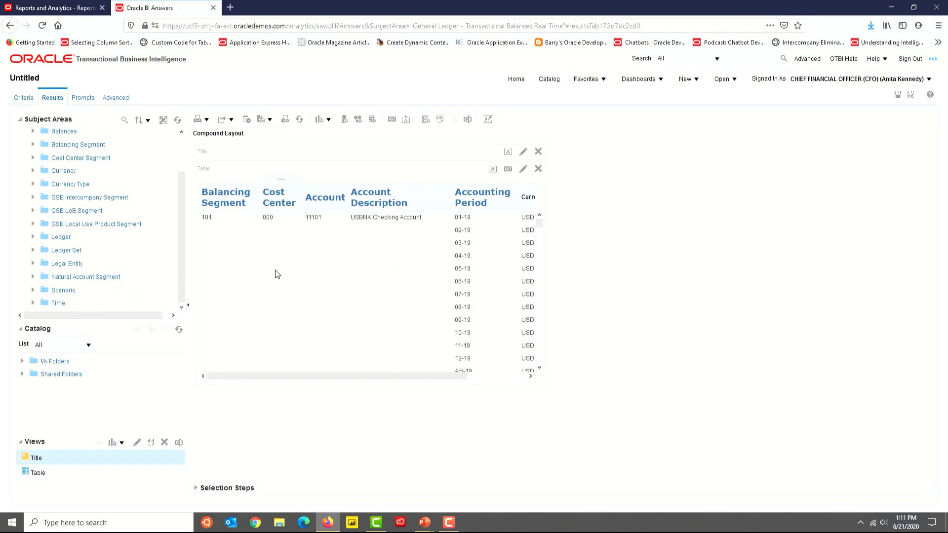
{"action": "scroll", "coordinate": [276, 273], "scroll_direction": "down", "scroll_amount": 2}
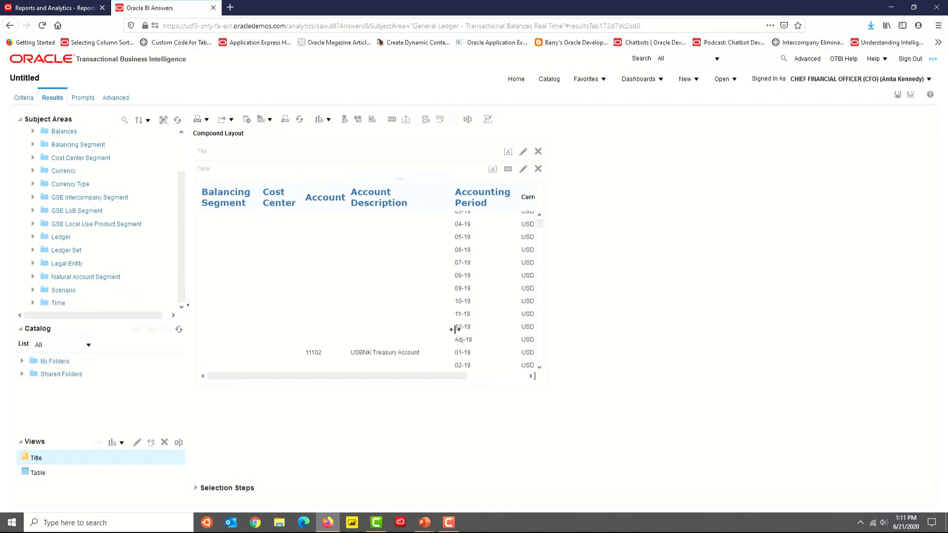
{"action": "left_click", "coordinate": [470, 345]}
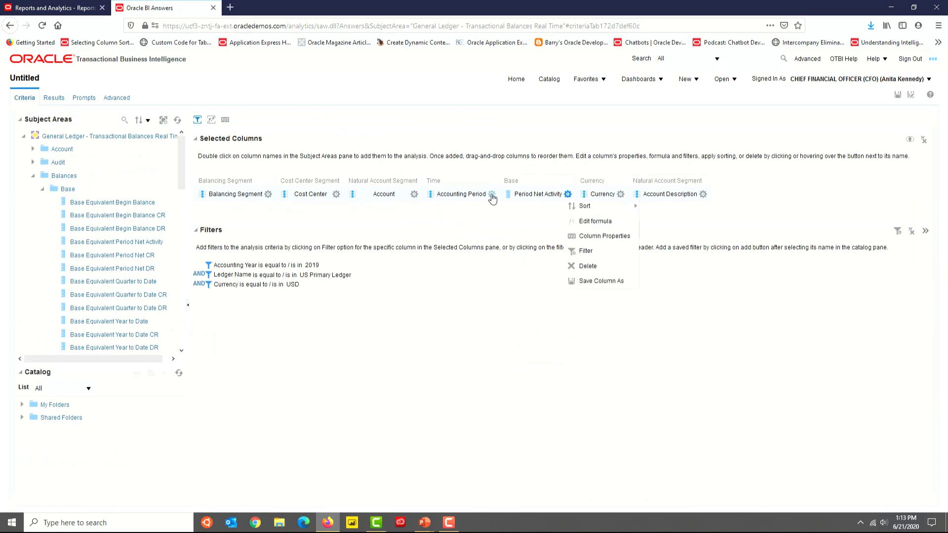
Step: Filter Accounting Period Name with 'is not LIKE (pattern match)' to exclude Adj periods
{"action": "mouse_move", "coordinate": [493, 197]}
{"action": "left_click", "coordinate": [509, 251]}
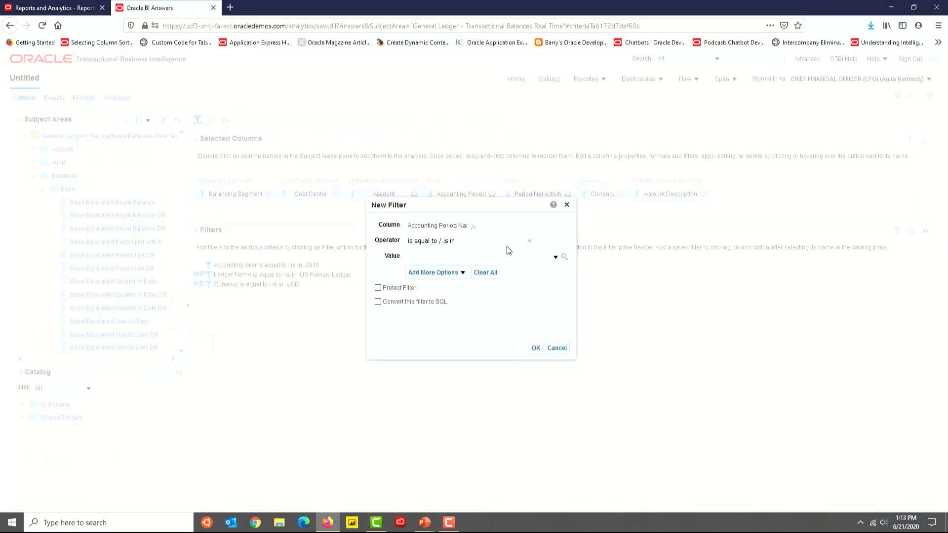
{"action": "left_click", "coordinate": [461, 242]}
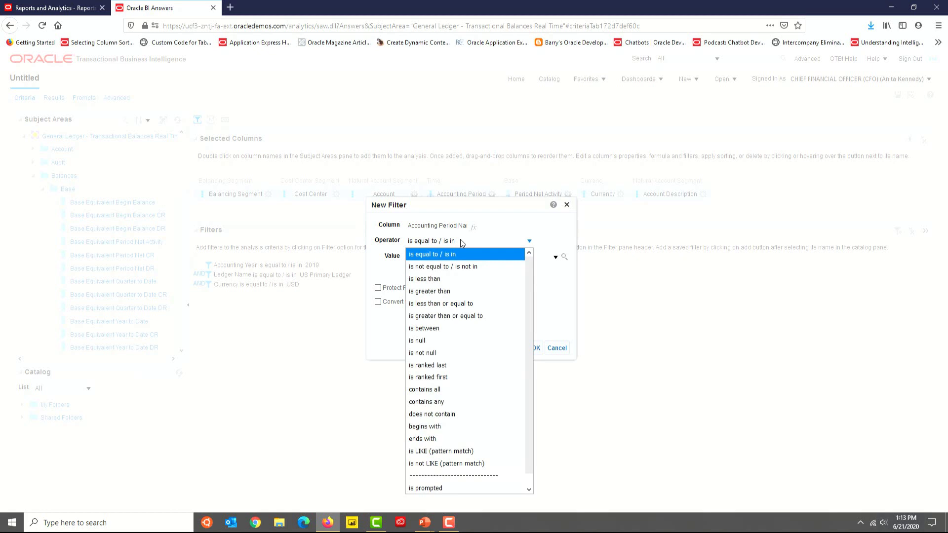
{"action": "left_click", "coordinate": [453, 267]}
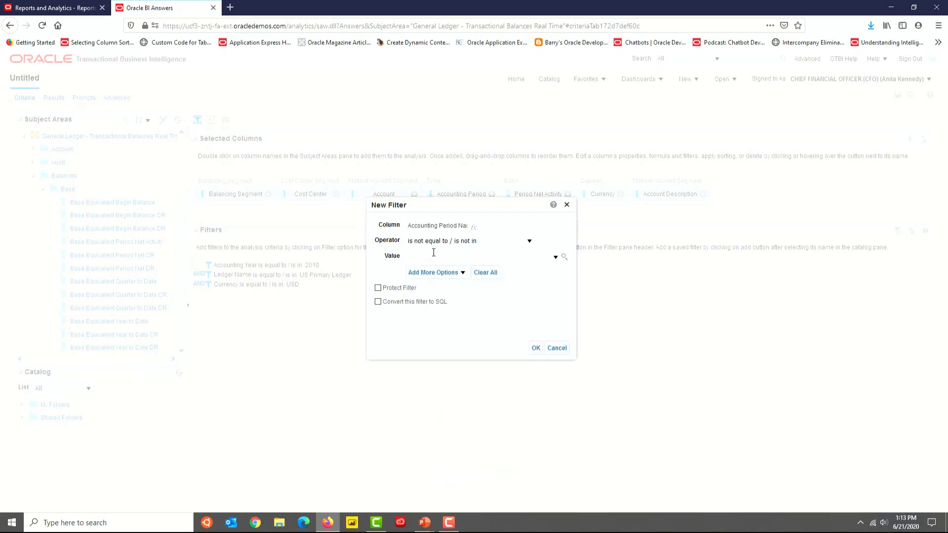
{"action": "left_click", "coordinate": [434, 253]}
{"action": "type", "text": "Adj-19"}
{"action": "left_click", "coordinate": [463, 241]}
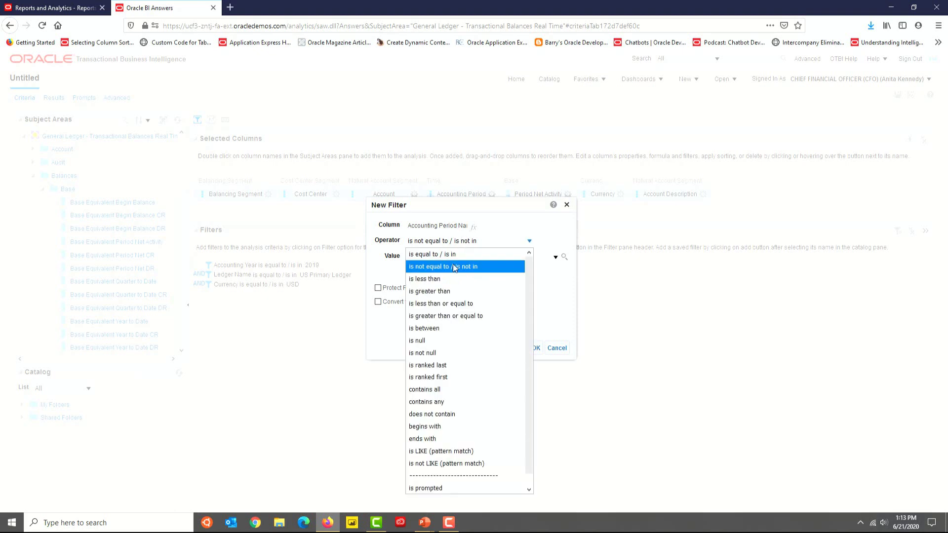
{"action": "left_click", "coordinate": [448, 463]}
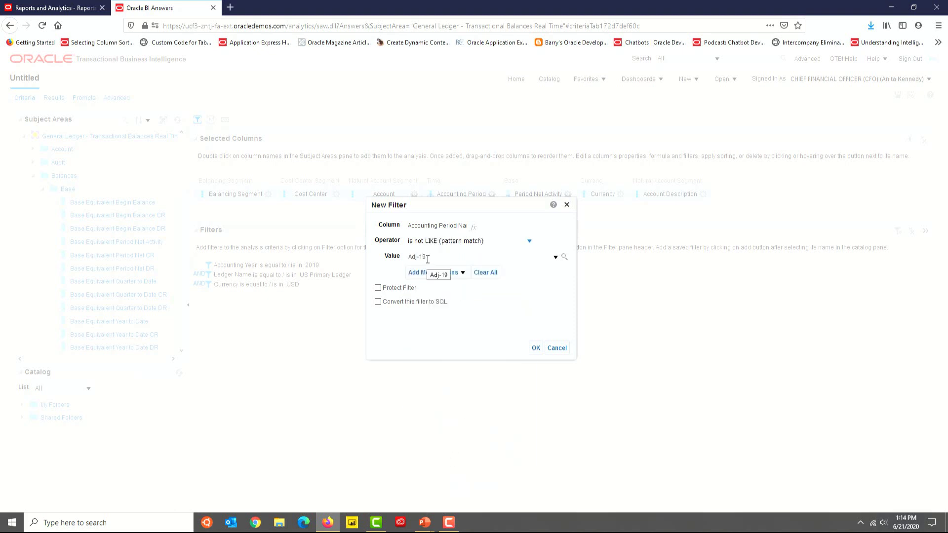
{"action": "triple_click", "coordinate": [471, 256]}
{"action": "type", "text": "A"}
{"action": "left_click", "coordinate": [536, 348]}
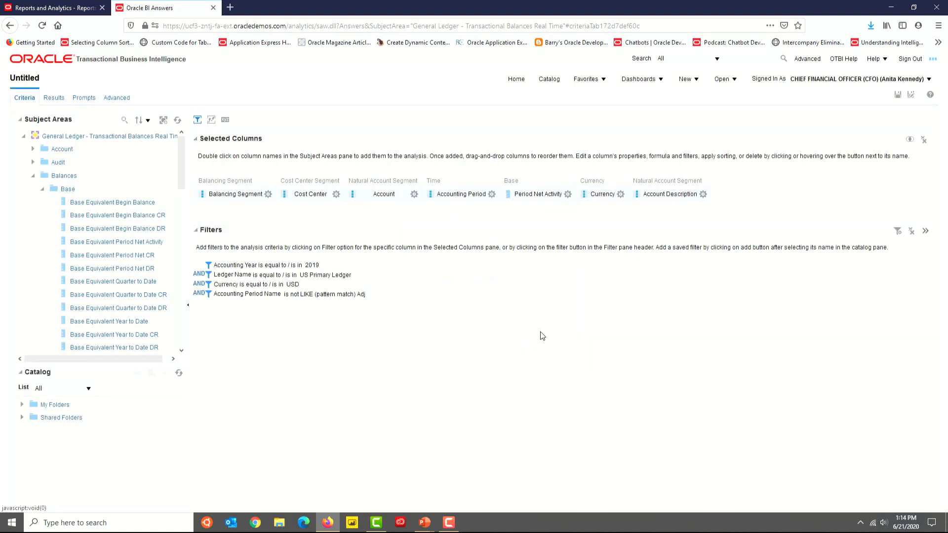
{"action": "left_click", "coordinate": [55, 98]}
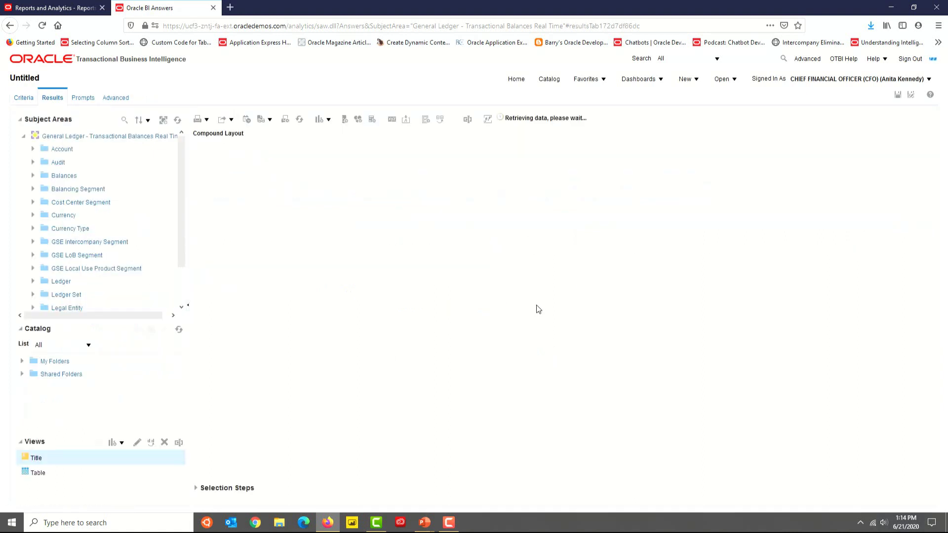
{"action": "scroll", "coordinate": [509, 297], "scroll_direction": "down", "scroll_amount": 1}
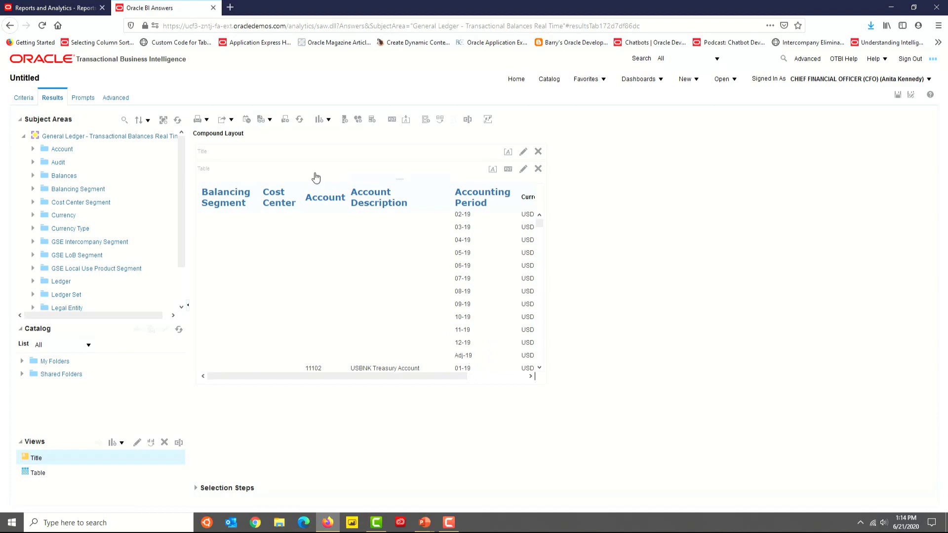
{"action": "left_click", "coordinate": [30, 101]}
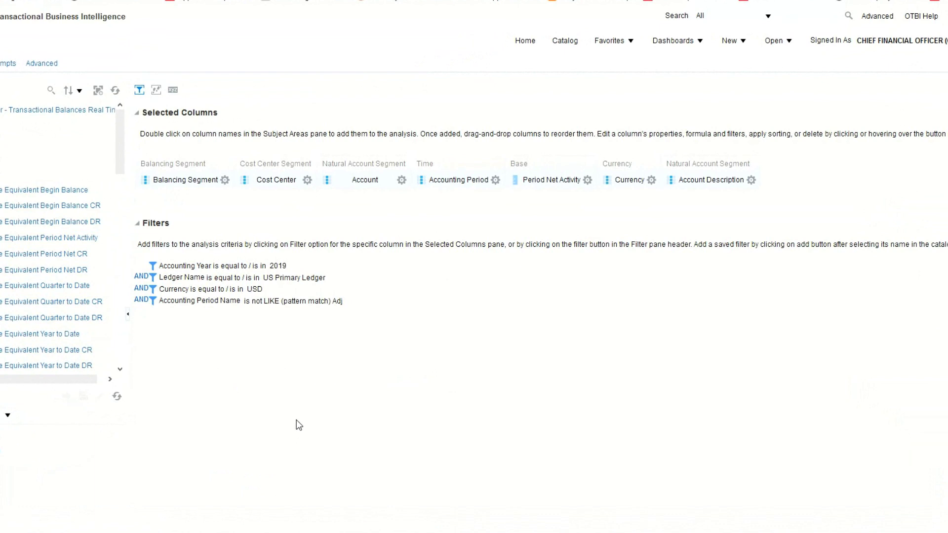
Step: Change the period filter value to Adj% and view the results
{"action": "mouse_move", "coordinate": [330, 300]}
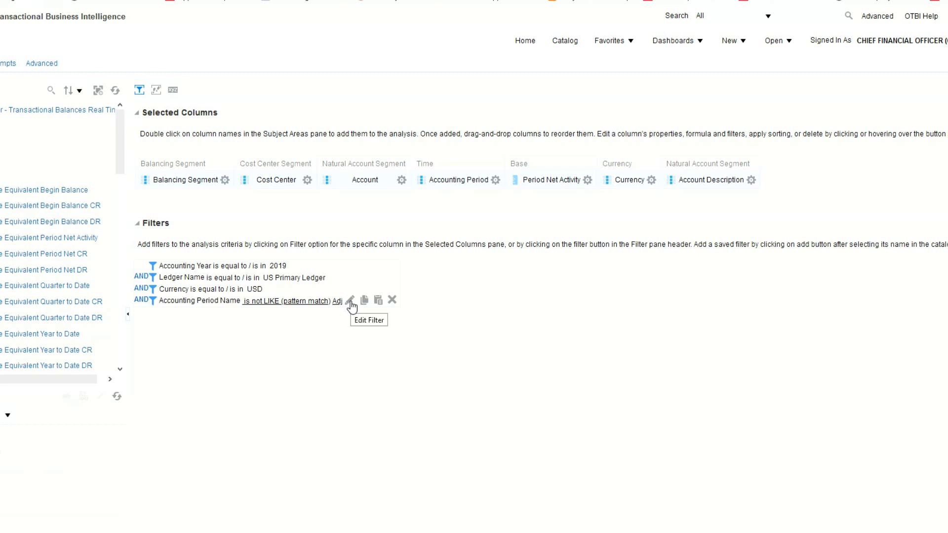
{"action": "left_click", "coordinate": [349, 302]}
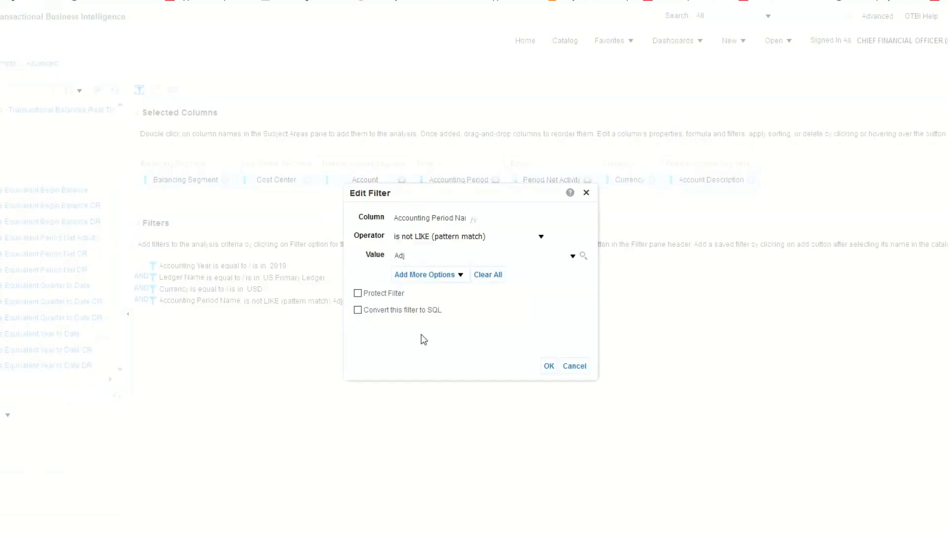
{"action": "double_click", "coordinate": [437, 257]}
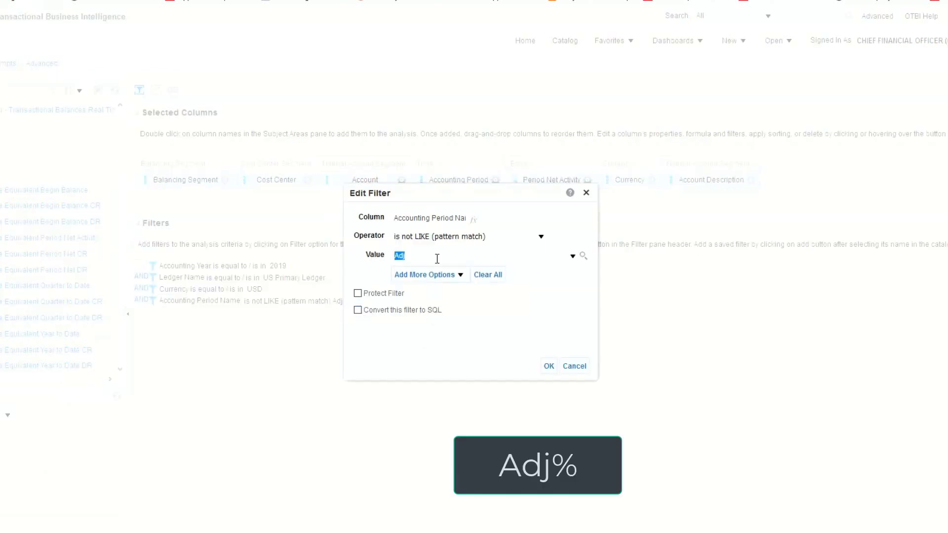
{"action": "type", "text": "Adj%"}
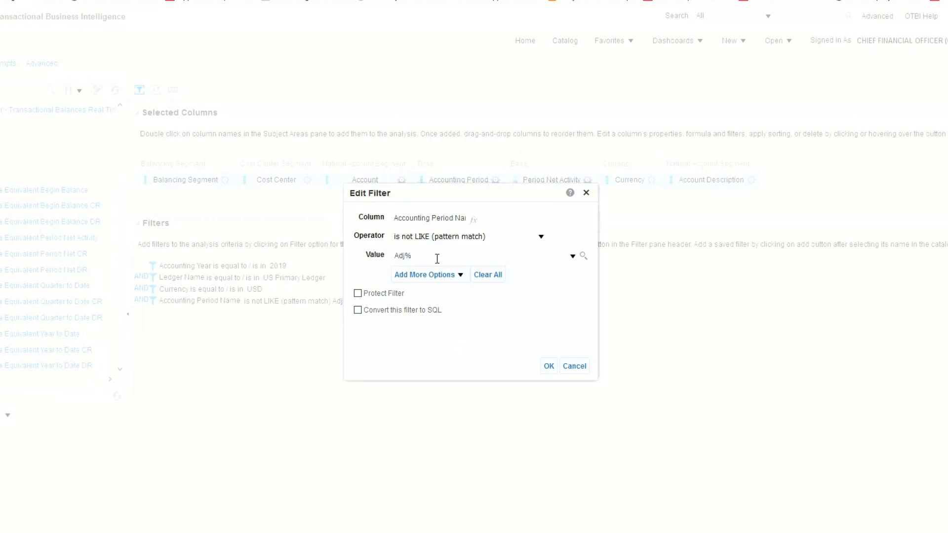
{"action": "left_click", "coordinate": [548, 368]}
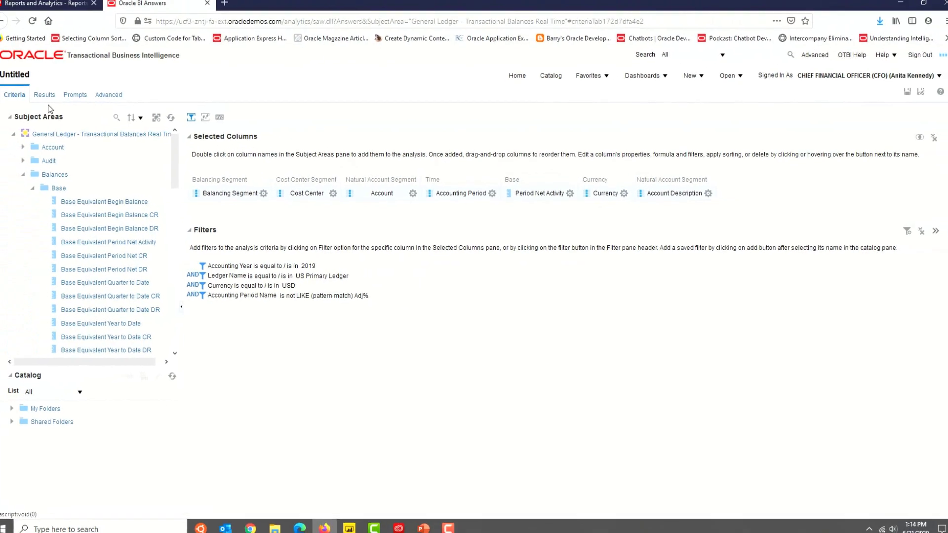
{"action": "left_click", "coordinate": [54, 98]}
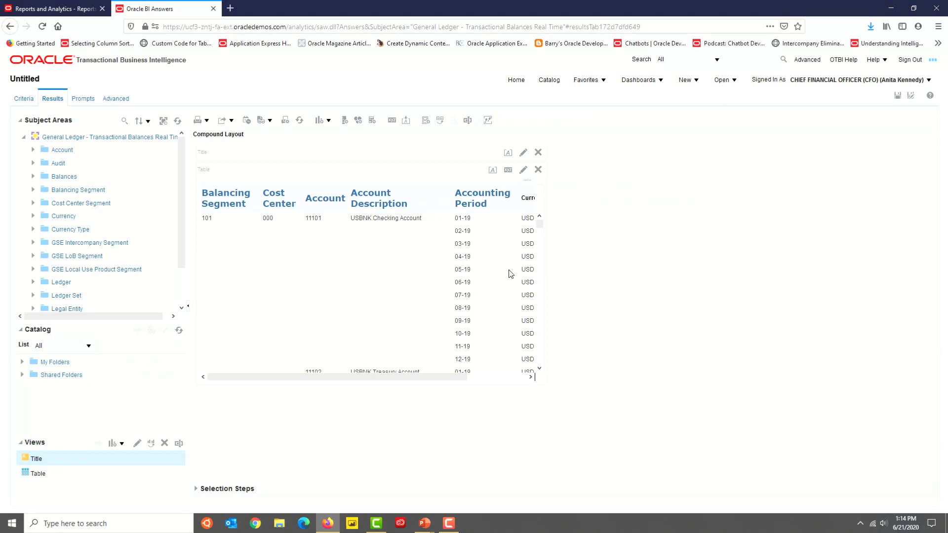
Step: Move the Account Description column into the table prompts
{"action": "scroll", "coordinate": [499, 267], "scroll_direction": "down", "scroll_amount": 1}
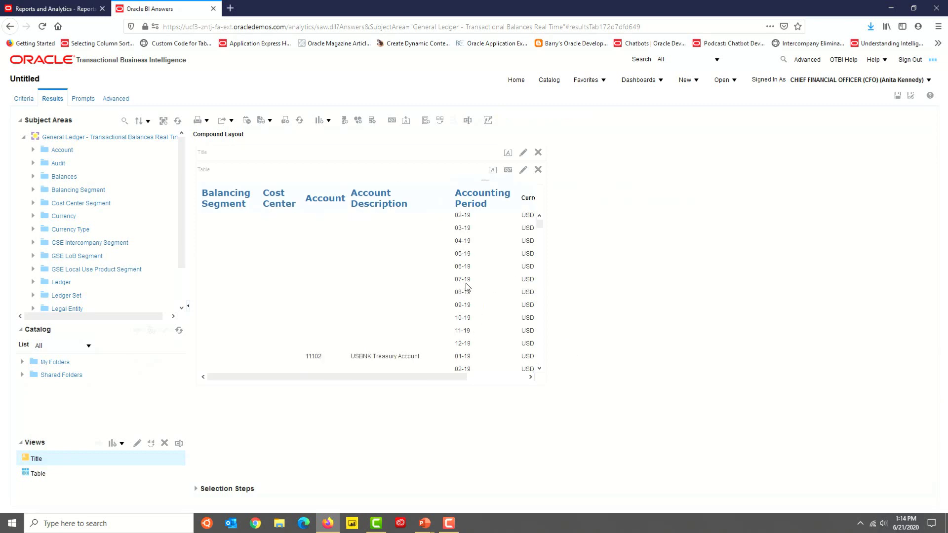
{"action": "scroll", "coordinate": [470, 243], "scroll_direction": "up", "scroll_amount": 1}
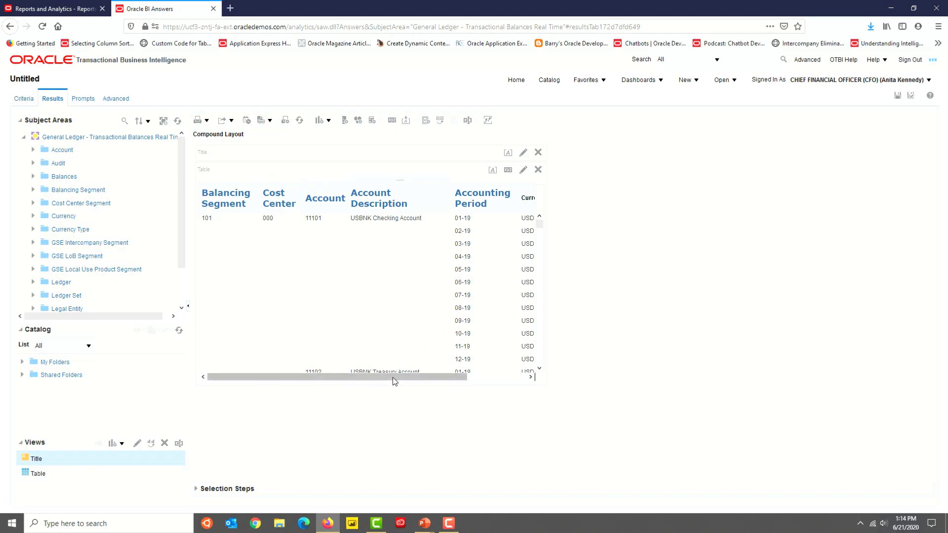
{"action": "left_click_drag", "start_coordinate": [393, 378], "coordinate": [499, 377]}
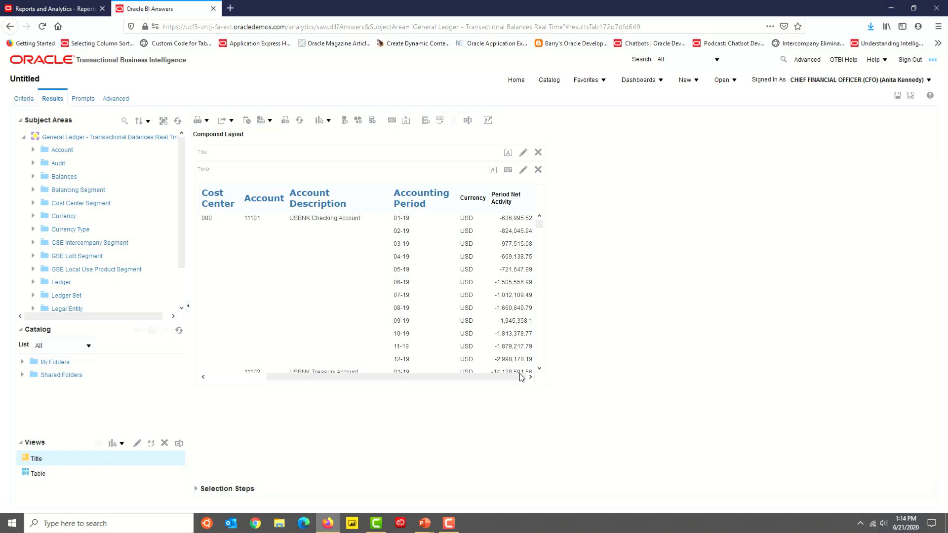
{"action": "left_click_drag", "start_coordinate": [521, 377], "coordinate": [287, 370]}
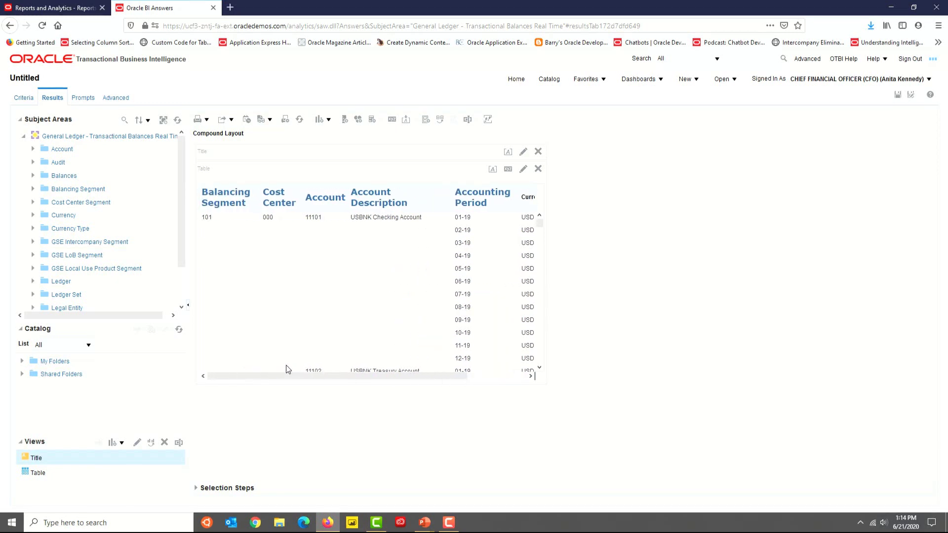
{"action": "right_click", "coordinate": [406, 182]}
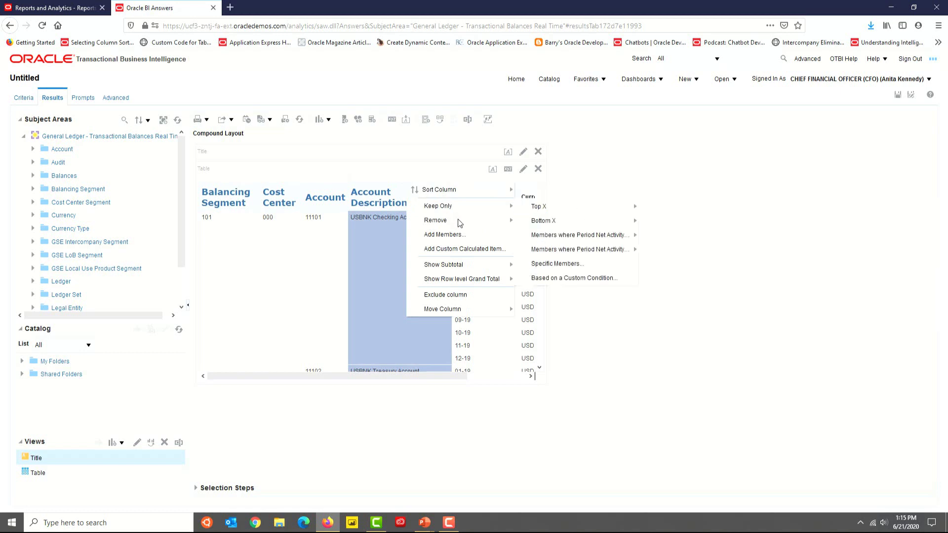
{"action": "mouse_move", "coordinate": [478, 306]}
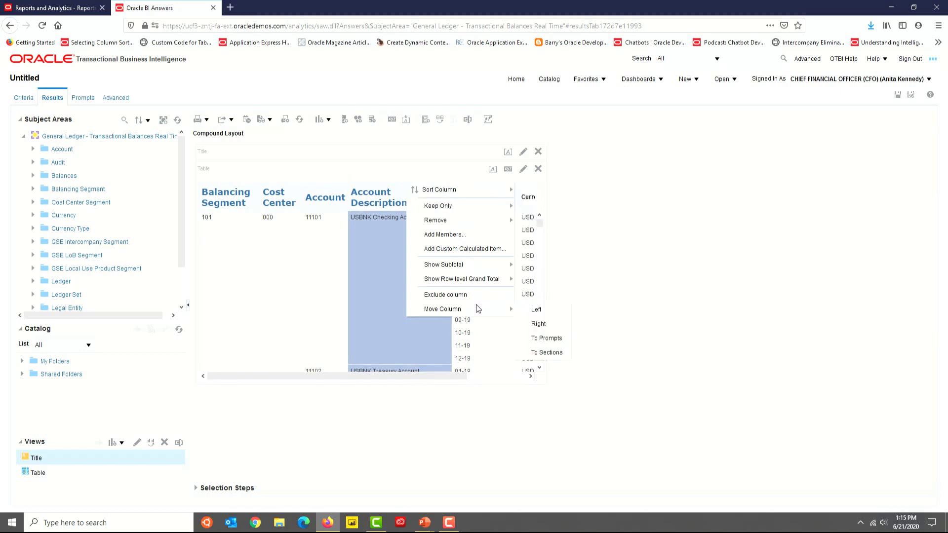
{"action": "left_click", "coordinate": [546, 337]}
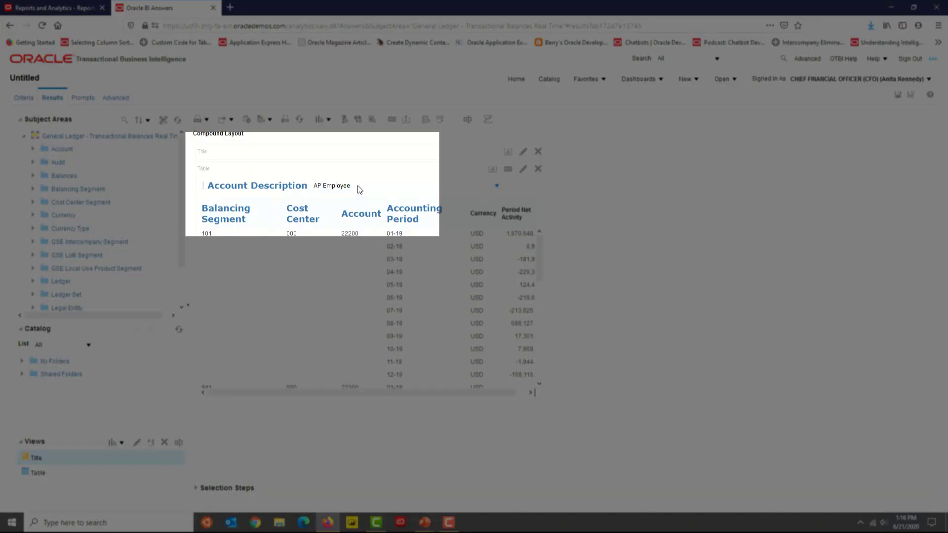
Step: Exclude the Account column from the results table
{"action": "scroll", "coordinate": [462, 314], "scroll_direction": "down", "scroll_amount": 3}
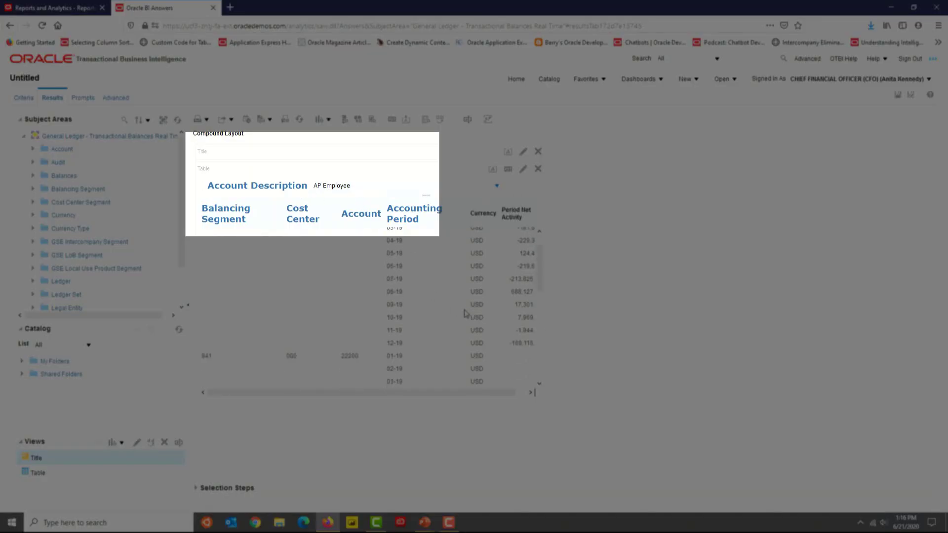
{"action": "scroll", "coordinate": [461, 344], "scroll_direction": "down", "scroll_amount": 5}
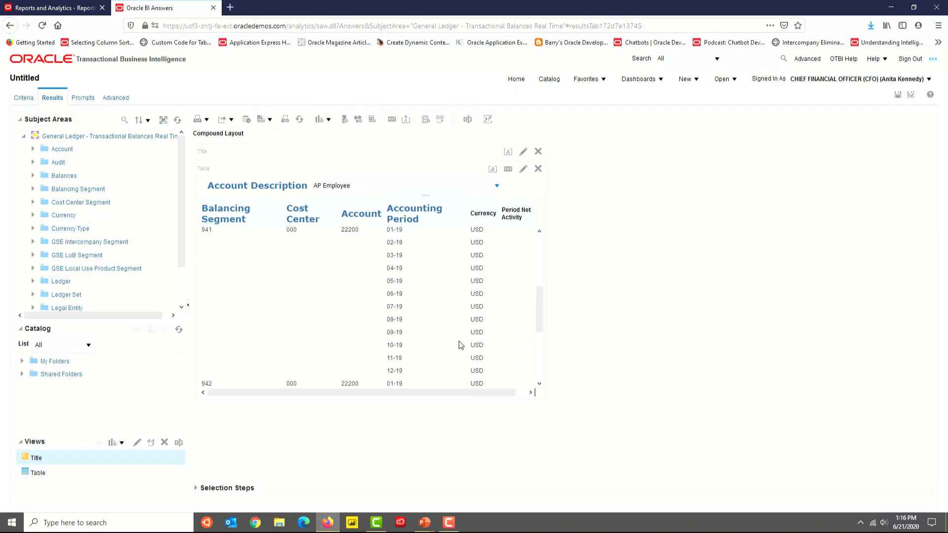
{"action": "scroll", "coordinate": [460, 345], "scroll_direction": "up", "scroll_amount": 8}
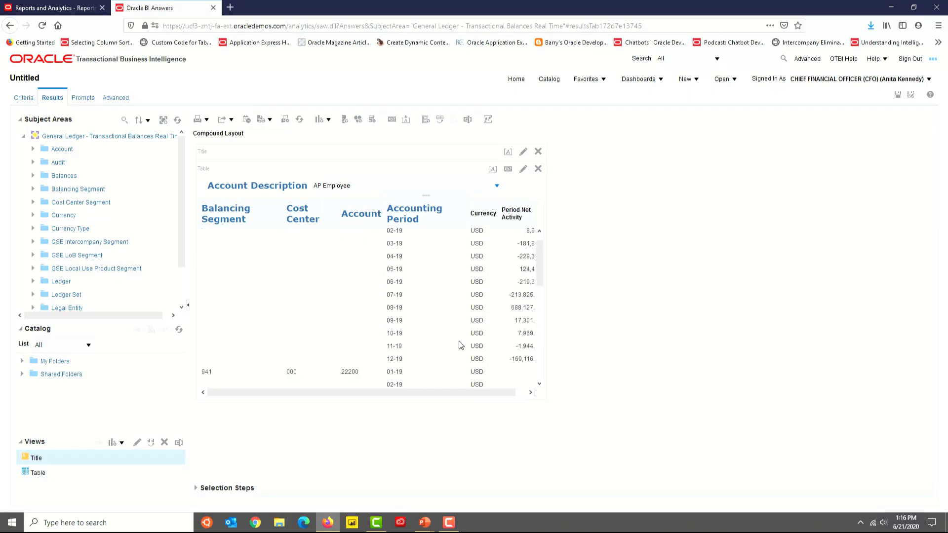
{"action": "right_click", "coordinate": [358, 194]}
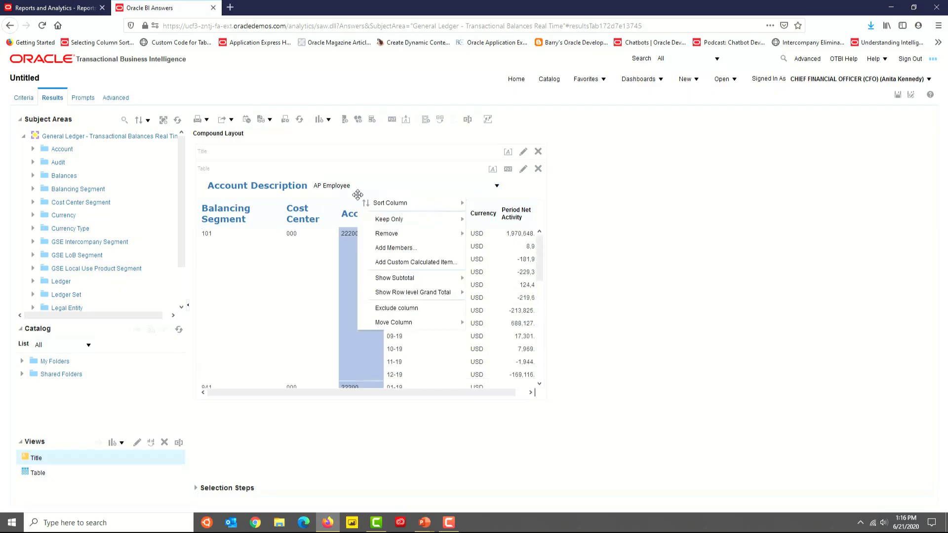
{"action": "left_click", "coordinate": [408, 308]}
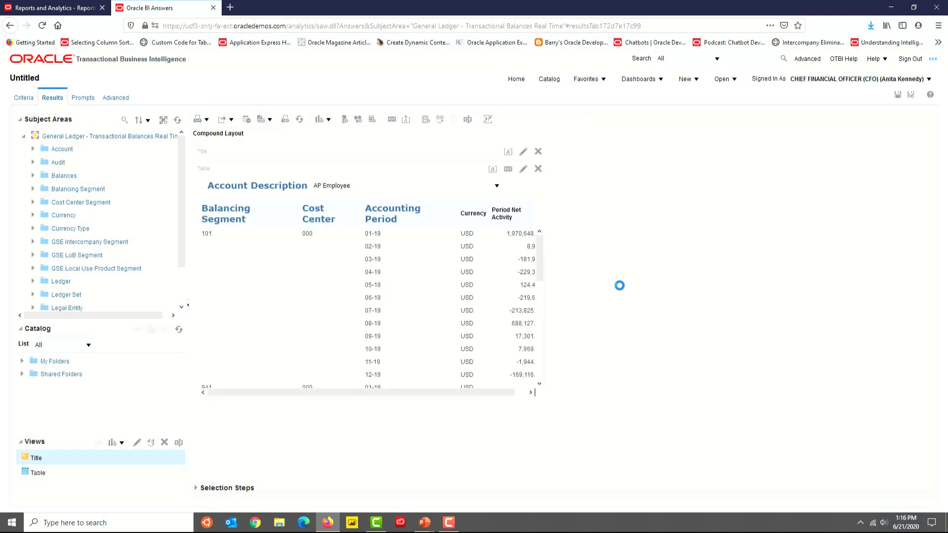
{"action": "left_click_drag", "start_coordinate": [304, 393], "coordinate": [473, 395]}
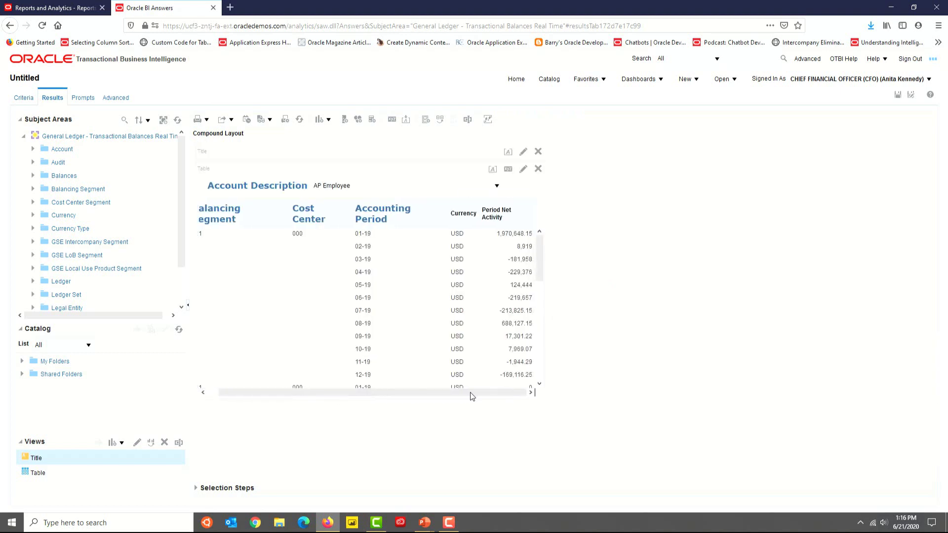
{"action": "left_click_drag", "start_coordinate": [300, 393], "coordinate": [290, 392]}
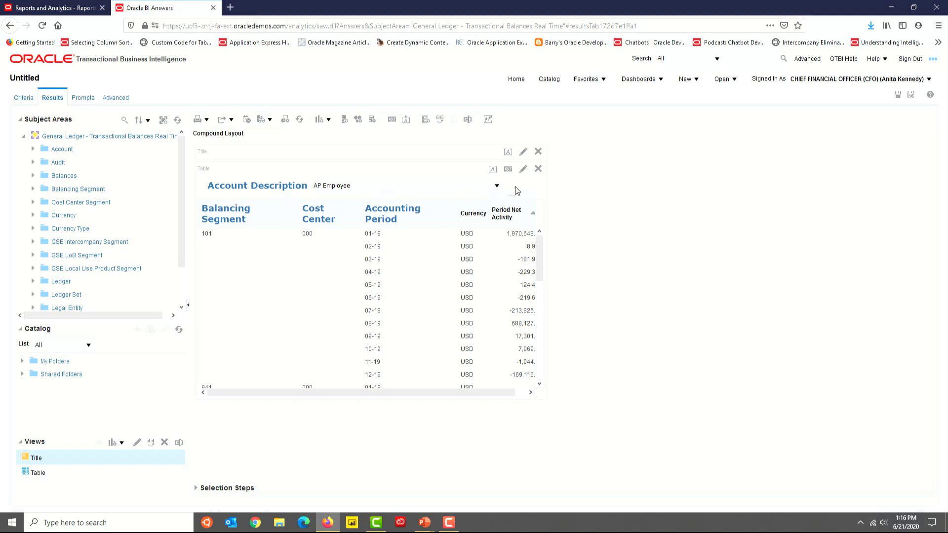
Step: In the table layout editor, move Currency into the Excluded area and finish editing
{"action": "left_click", "coordinate": [524, 172]}
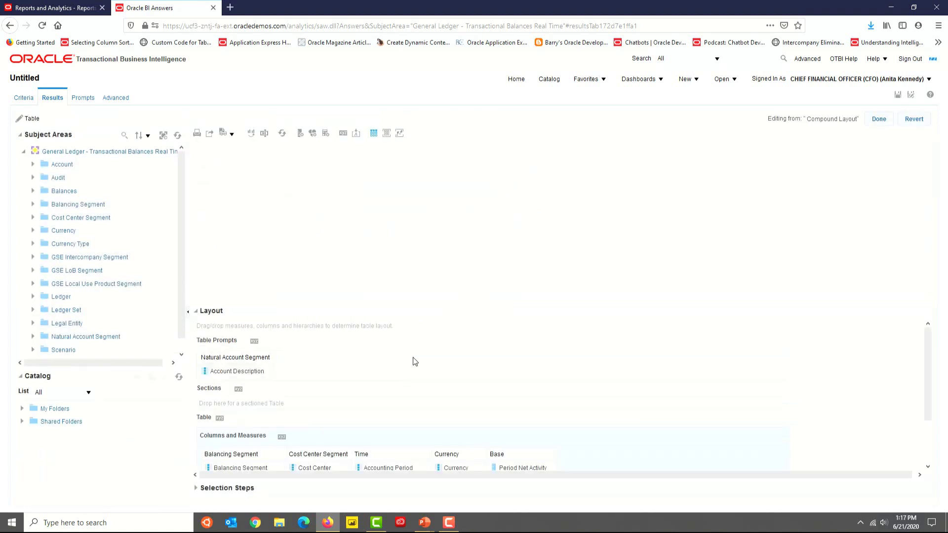
{"action": "left_click_drag", "start_coordinate": [377, 233], "coordinate": [377, 217]}
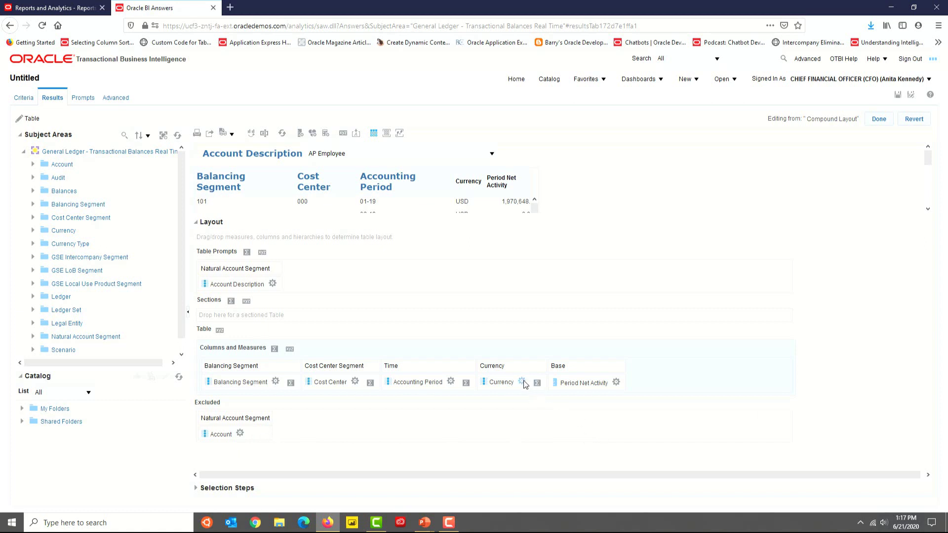
{"action": "left_click_drag", "start_coordinate": [524, 384], "coordinate": [310, 426]}
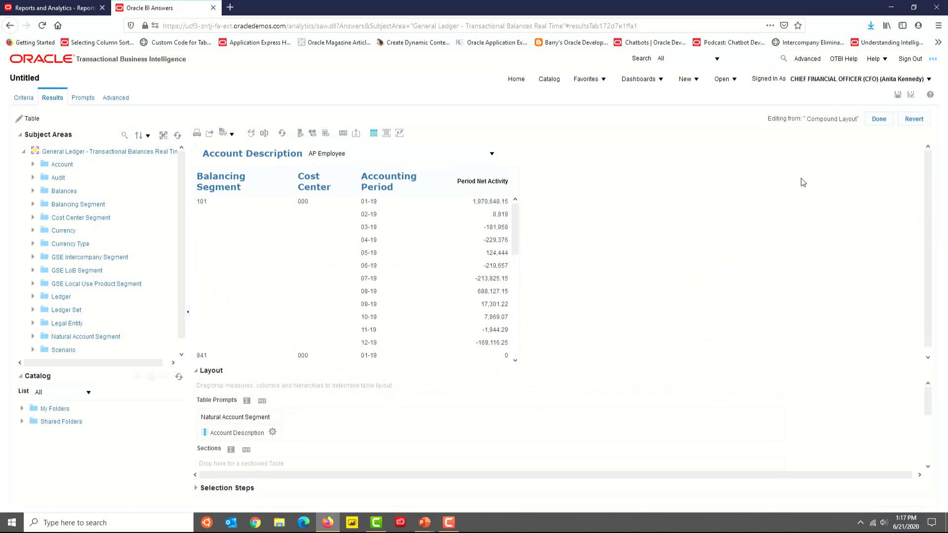
{"action": "left_click", "coordinate": [880, 117]}
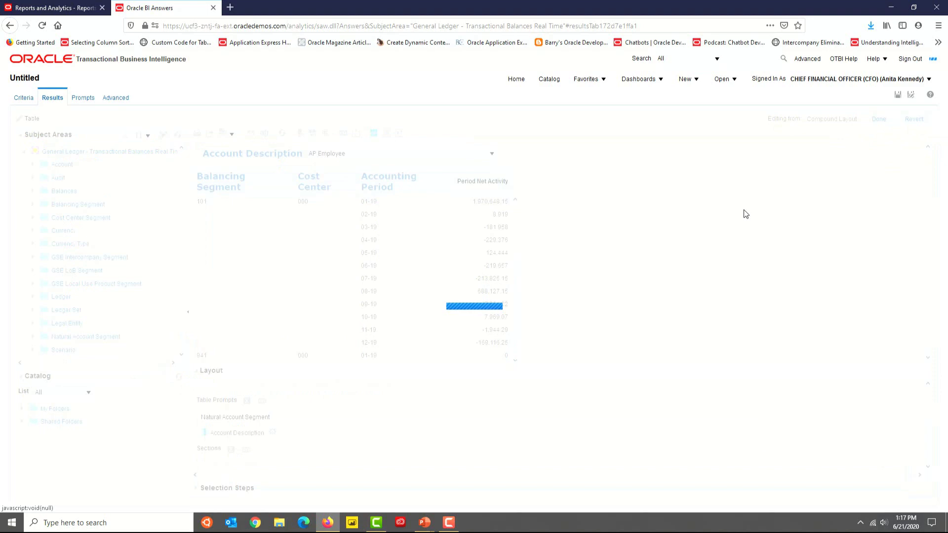
Step: Paste the bold blue Verdana 18 heading format onto Period Net Activity and review the results
{"action": "left_click", "coordinate": [24, 99]}
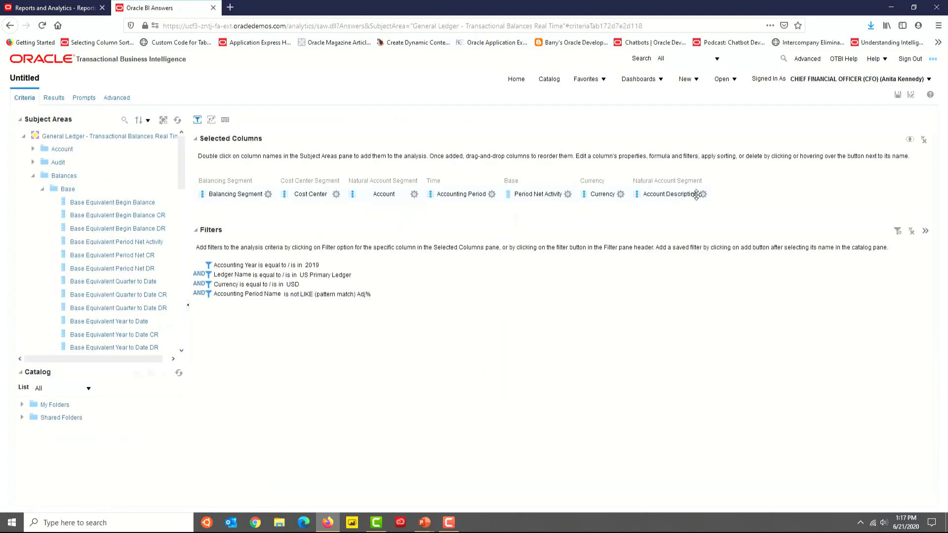
{"action": "mouse_move", "coordinate": [568, 194]}
{"action": "left_click", "coordinate": [586, 236]}
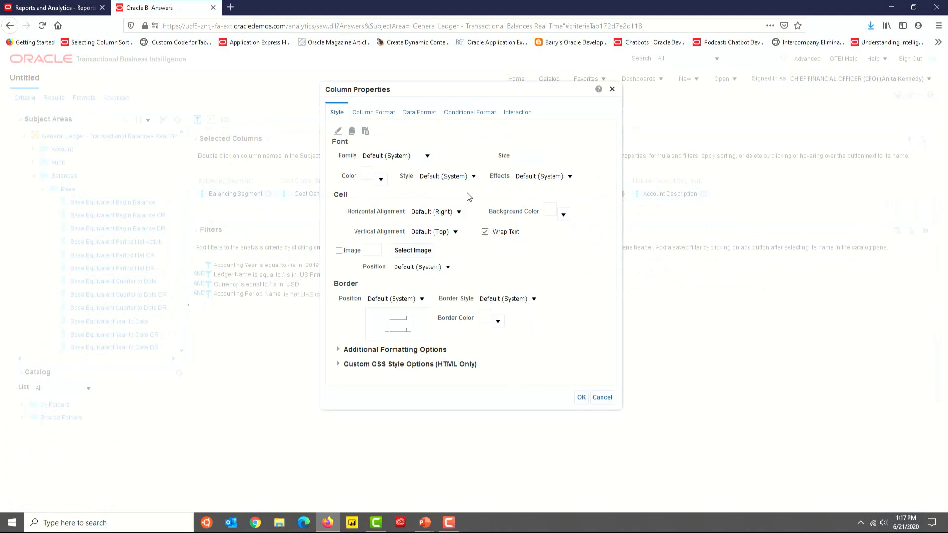
{"action": "left_click", "coordinate": [374, 112]}
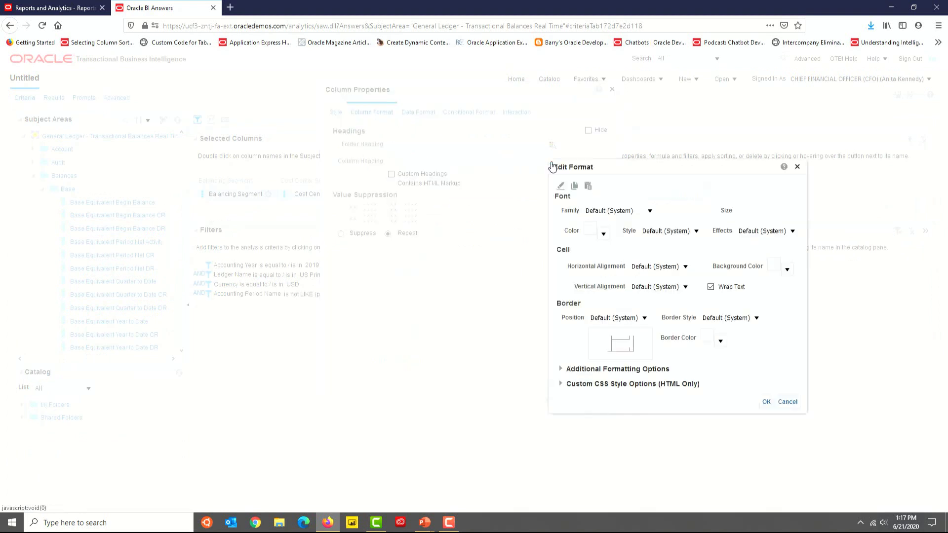
{"action": "left_click", "coordinate": [552, 162]}
{"action": "left_click", "coordinate": [586, 185]}
{"action": "left_click", "coordinate": [766, 402]}
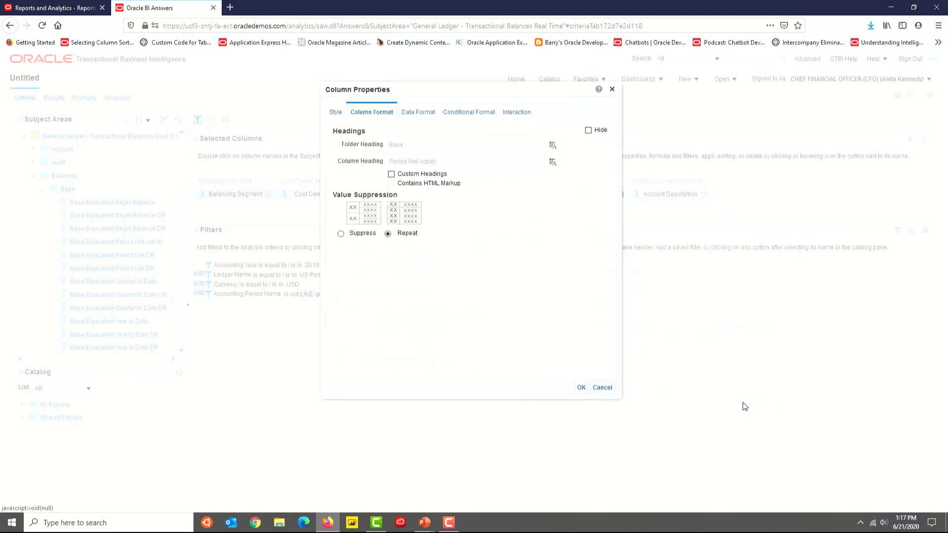
{"action": "left_click", "coordinate": [581, 388]}
{"action": "left_click", "coordinate": [52, 98]}
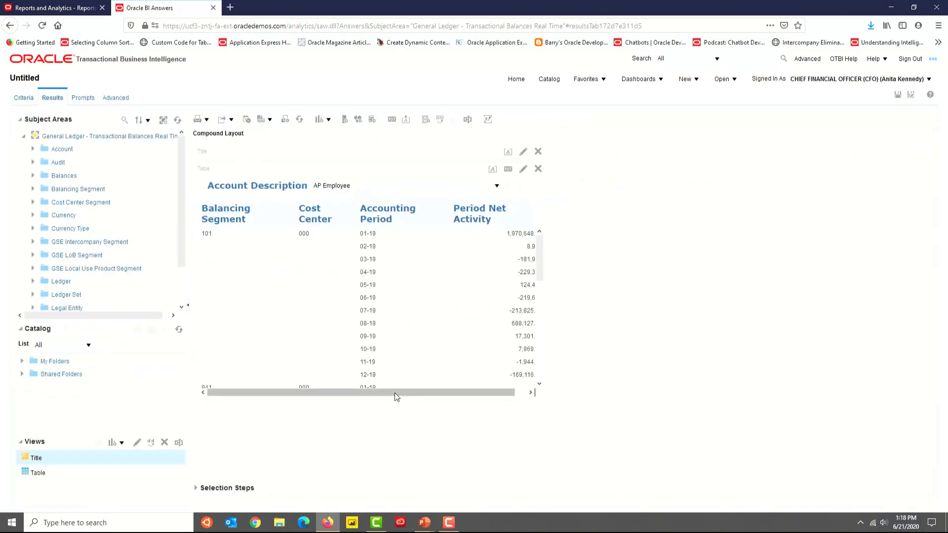
{"action": "left_click_drag", "start_coordinate": [395, 392], "coordinate": [271, 392]}
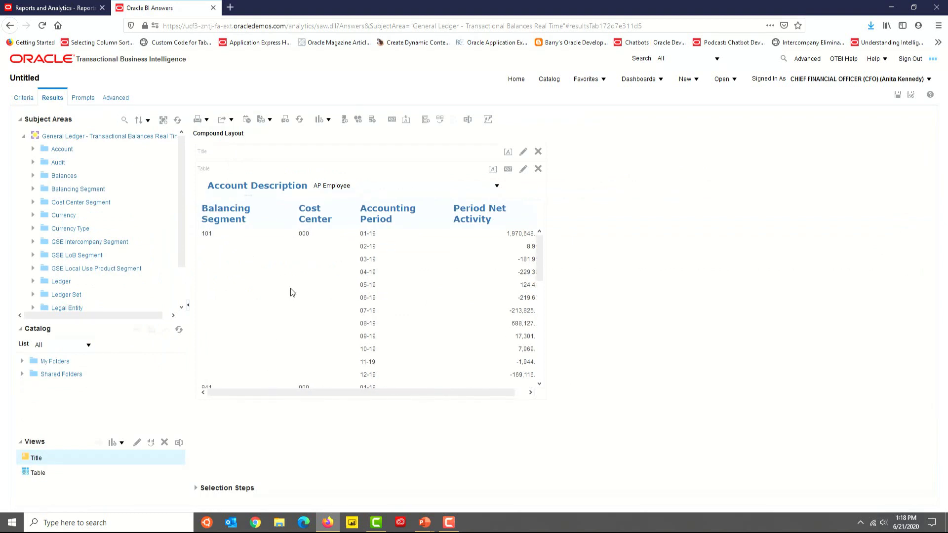
{"action": "scroll", "coordinate": [292, 293], "scroll_direction": "down", "scroll_amount": 1}
{"action": "scroll", "coordinate": [291, 293], "scroll_direction": "up", "scroll_amount": 2}
Step: Set the results table container's background colour to light grey #CCCCCC
{"action": "left_click", "coordinate": [494, 169]}
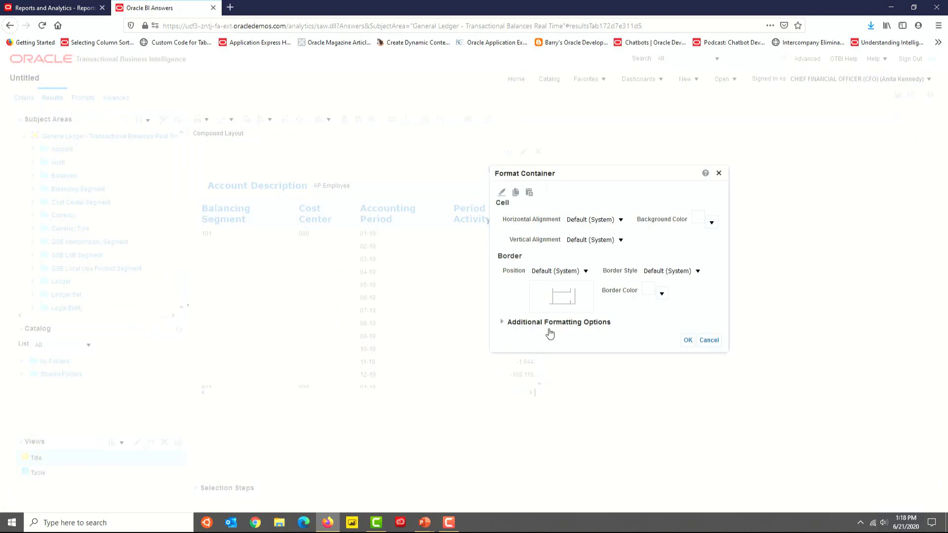
{"action": "left_click", "coordinate": [502, 323]}
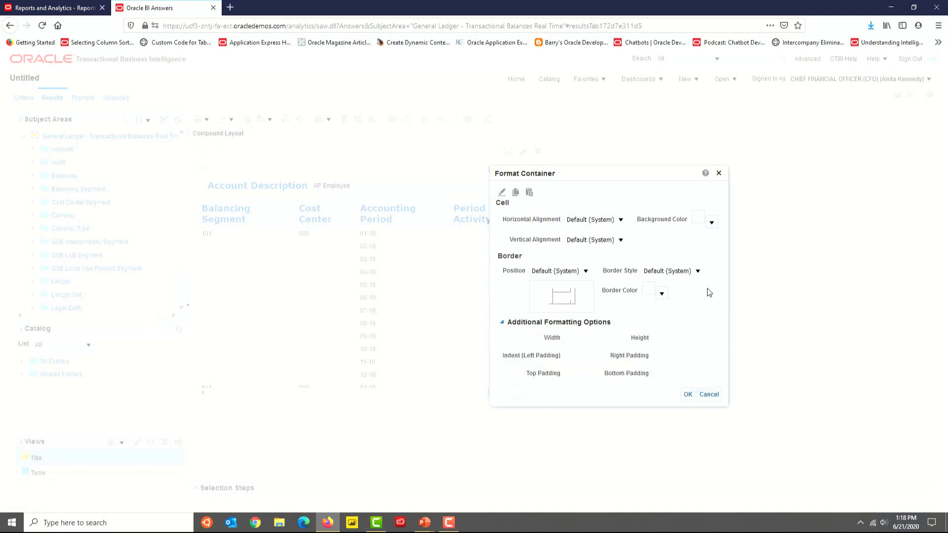
{"action": "left_click", "coordinate": [711, 223]}
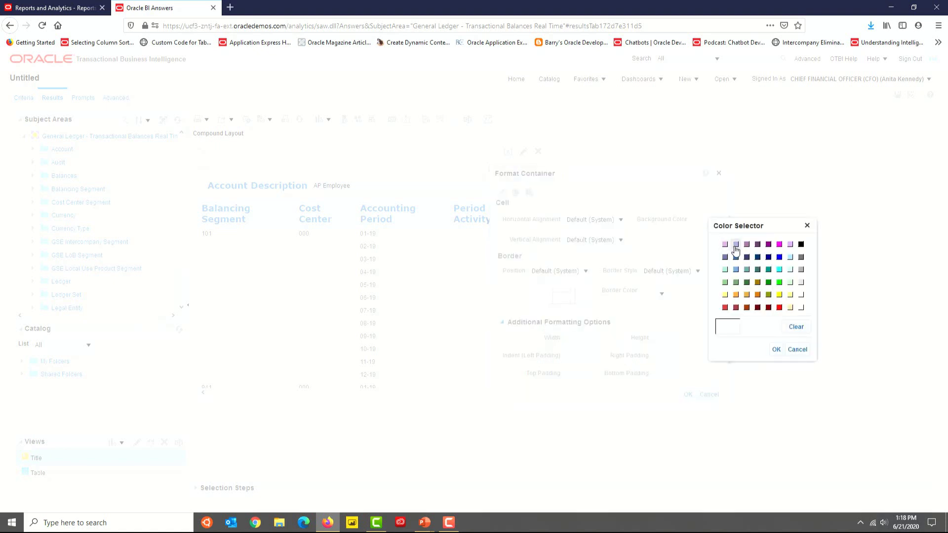
{"action": "left_click", "coordinate": [803, 284]}
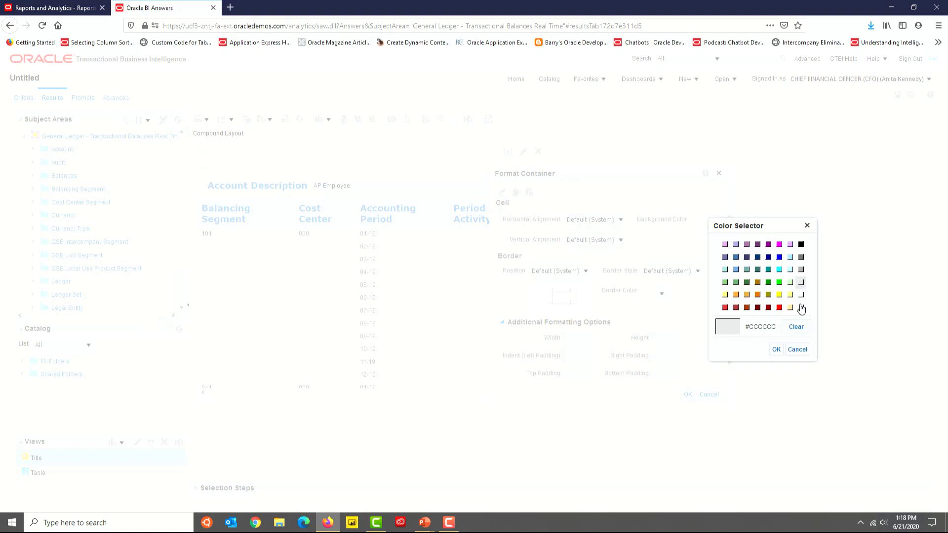
{"action": "left_click", "coordinate": [777, 349]}
{"action": "left_click", "coordinate": [688, 395]}
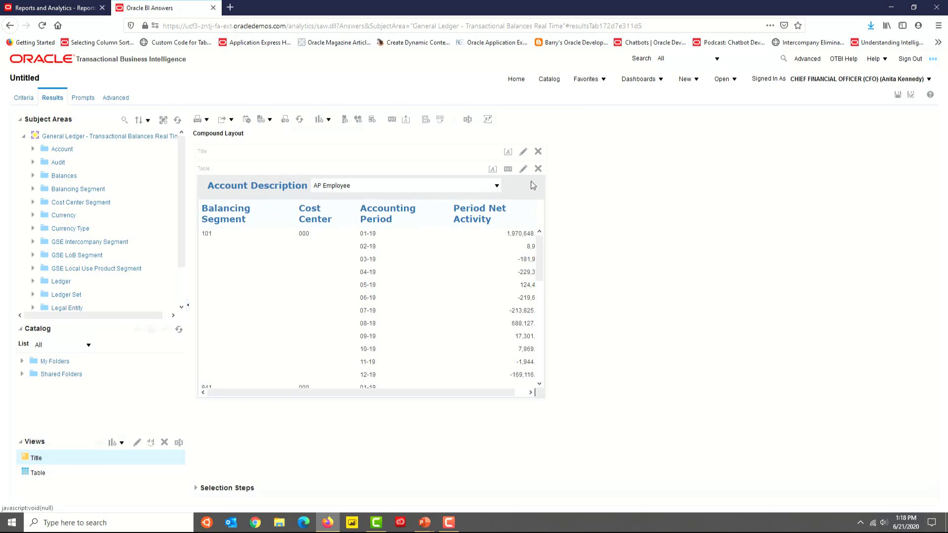
Step: Give the table's alternate rows a grey #666666 background
{"action": "left_click", "coordinate": [507, 171]}
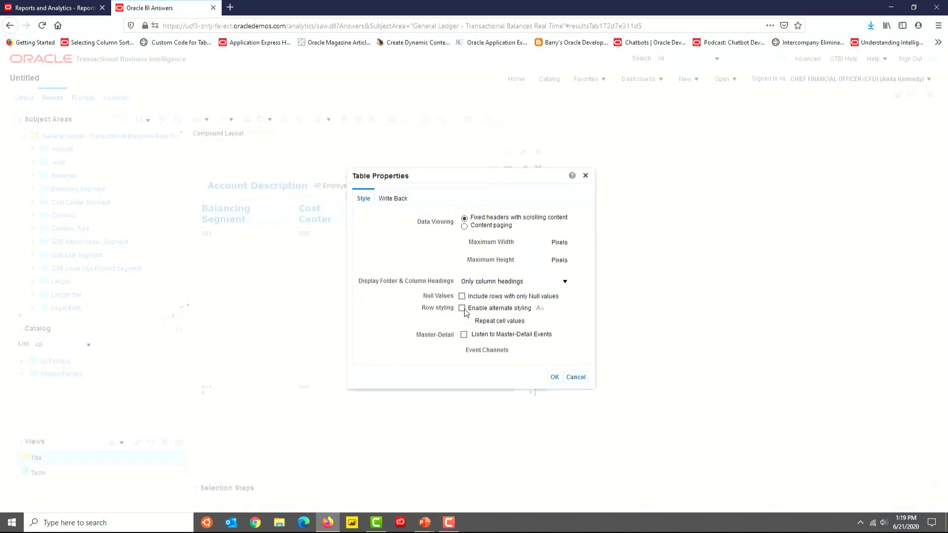
{"action": "left_click", "coordinate": [540, 309]}
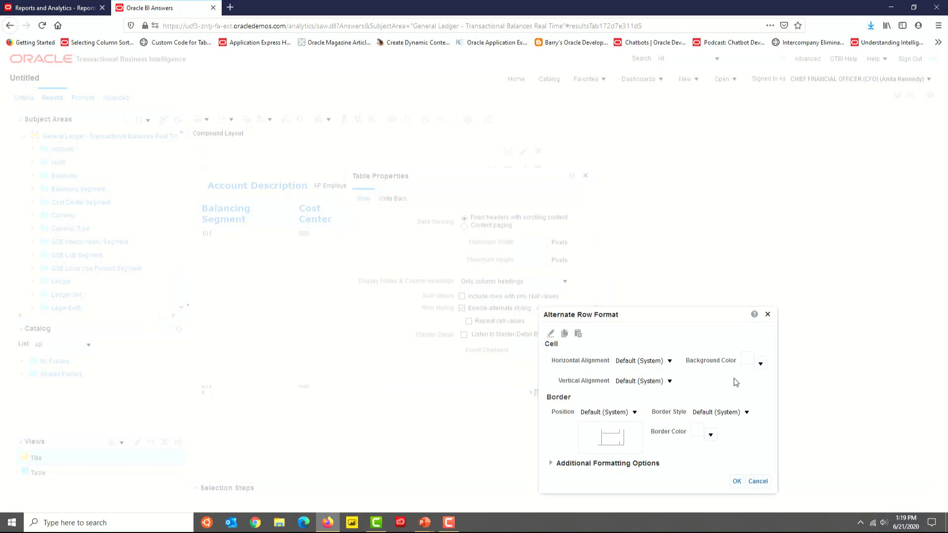
{"action": "left_click", "coordinate": [761, 364]}
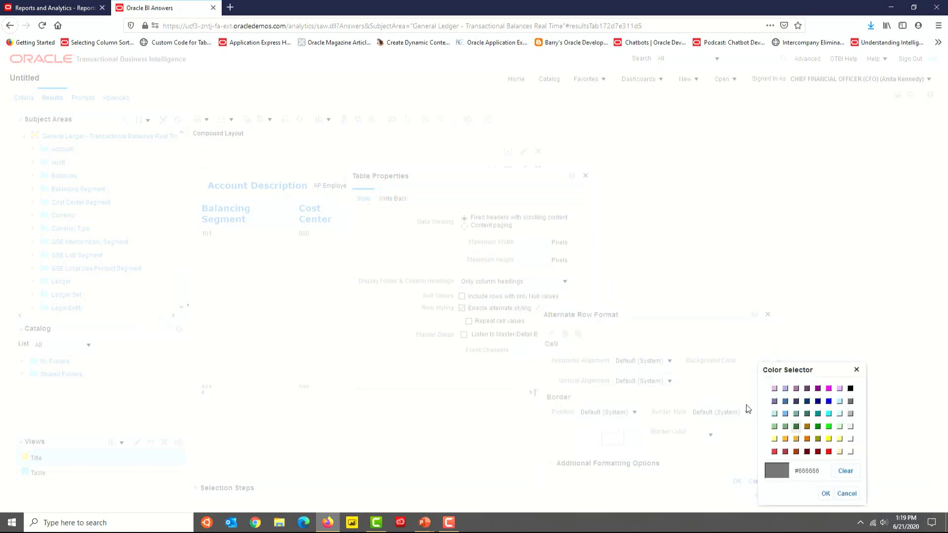
{"action": "left_click", "coordinate": [826, 494]}
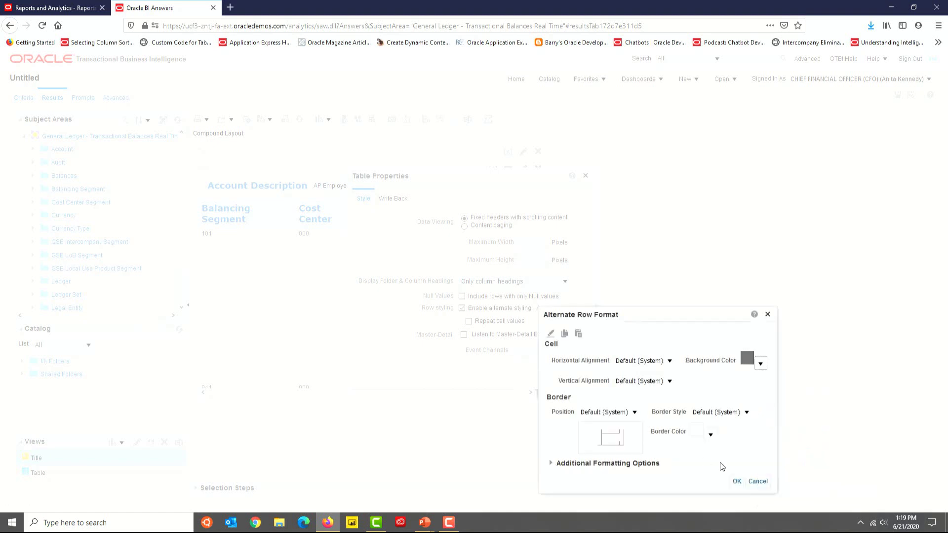
{"action": "left_click", "coordinate": [737, 482]}
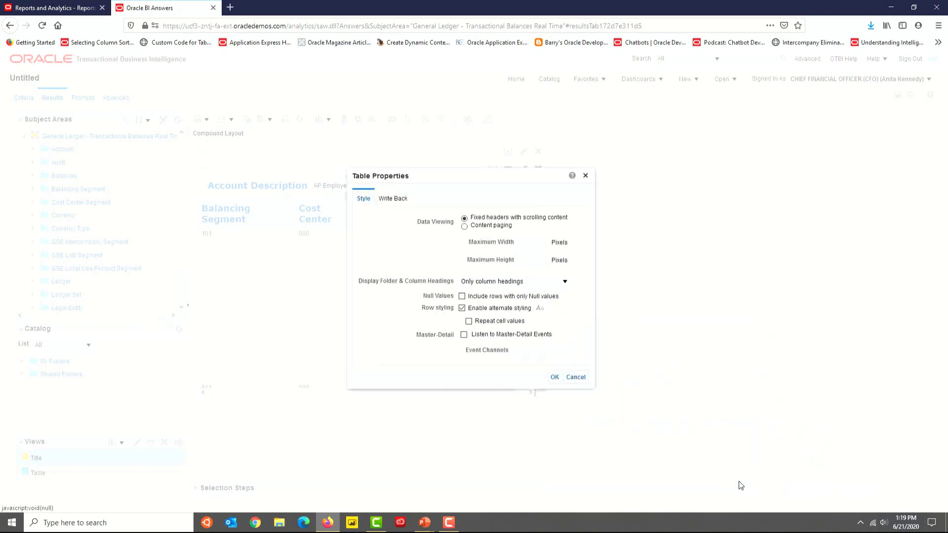
Step: Display the table headings as Folder.Column, e.g. Time.Accounting Period, and apply
{"action": "left_click", "coordinate": [514, 289]}
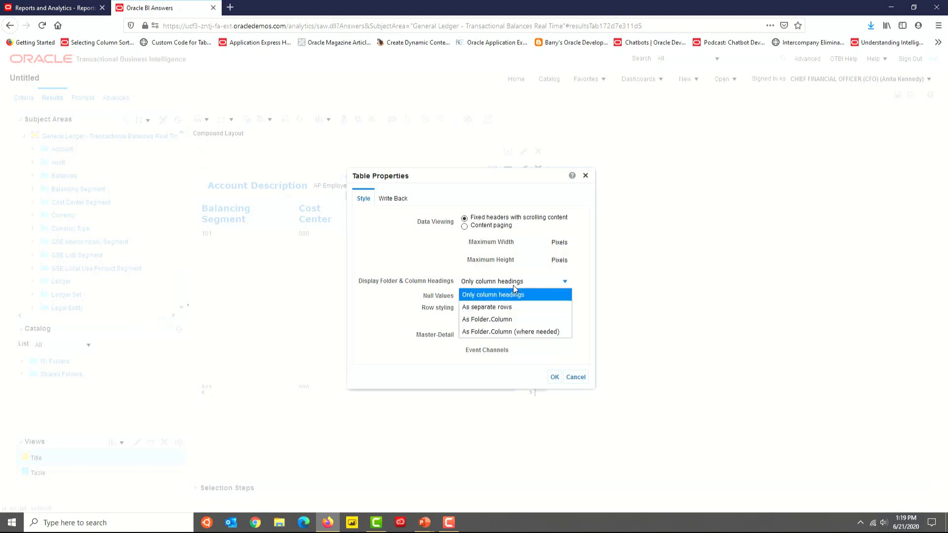
{"action": "left_click", "coordinate": [517, 321]}
{"action": "left_click", "coordinate": [555, 379]}
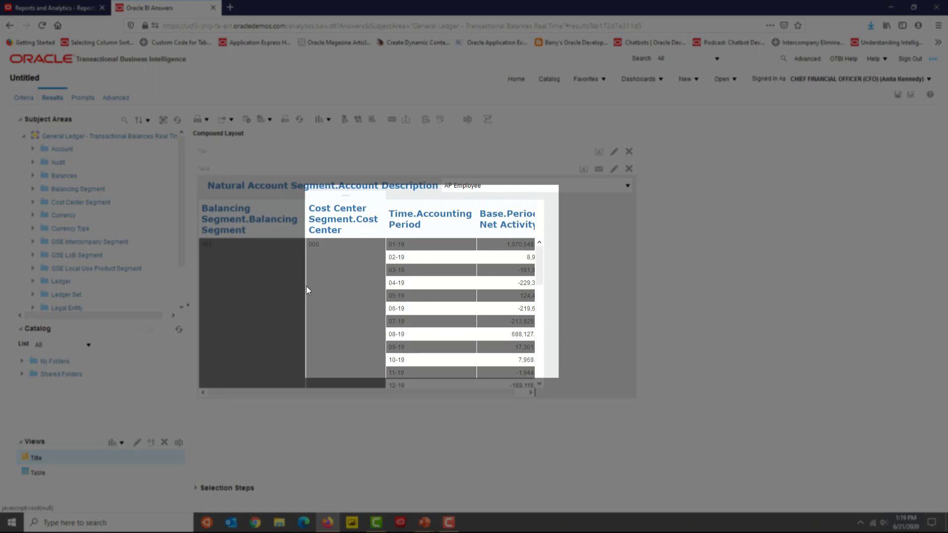
{"action": "scroll", "coordinate": [307, 291], "scroll_direction": "down", "scroll_amount": 3}
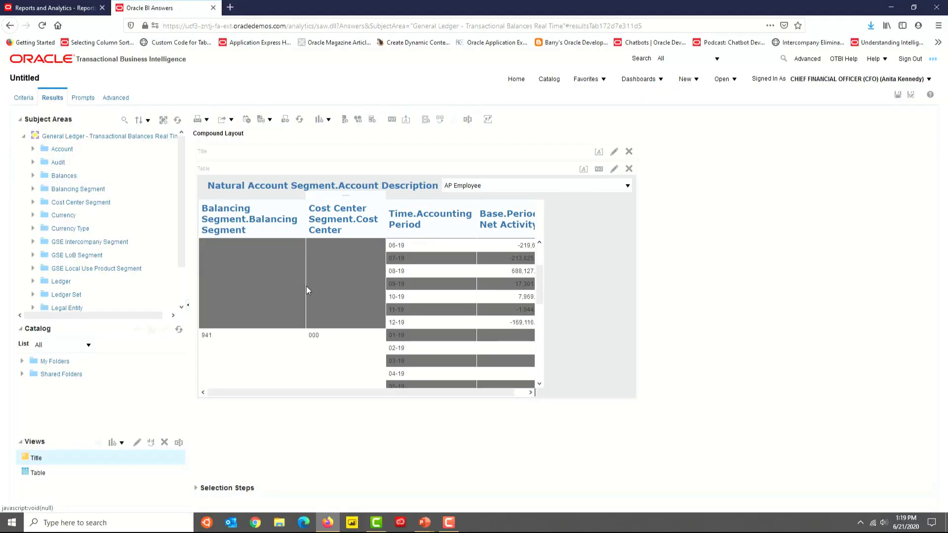
{"action": "scroll", "coordinate": [306, 287], "scroll_direction": "down", "scroll_amount": 3}
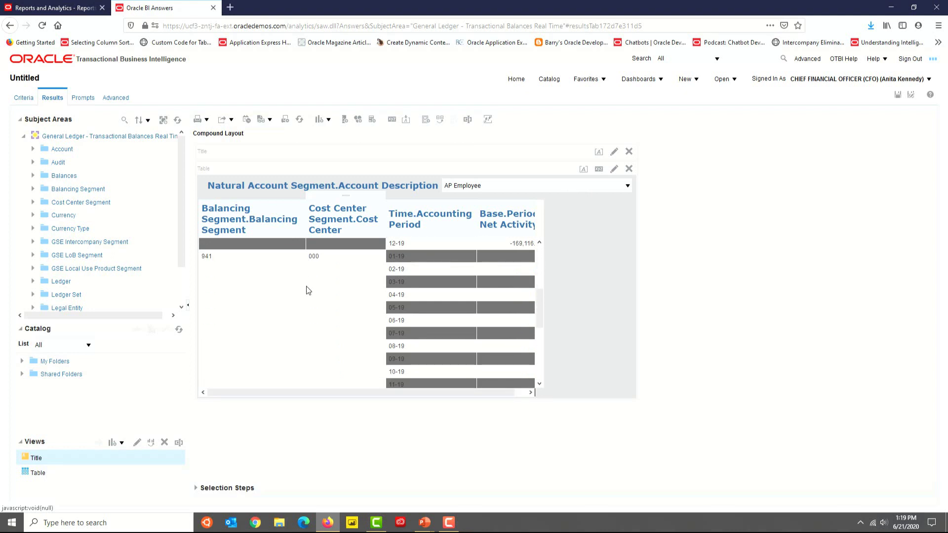
{"action": "scroll", "coordinate": [306, 291], "scroll_direction": "down", "scroll_amount": 5}
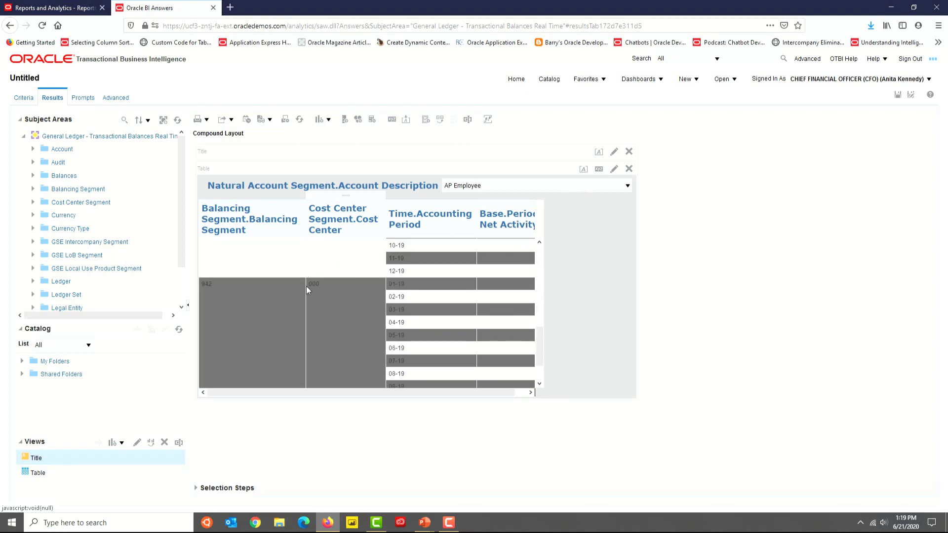
{"action": "scroll", "coordinate": [306, 290], "scroll_direction": "up", "scroll_amount": 6}
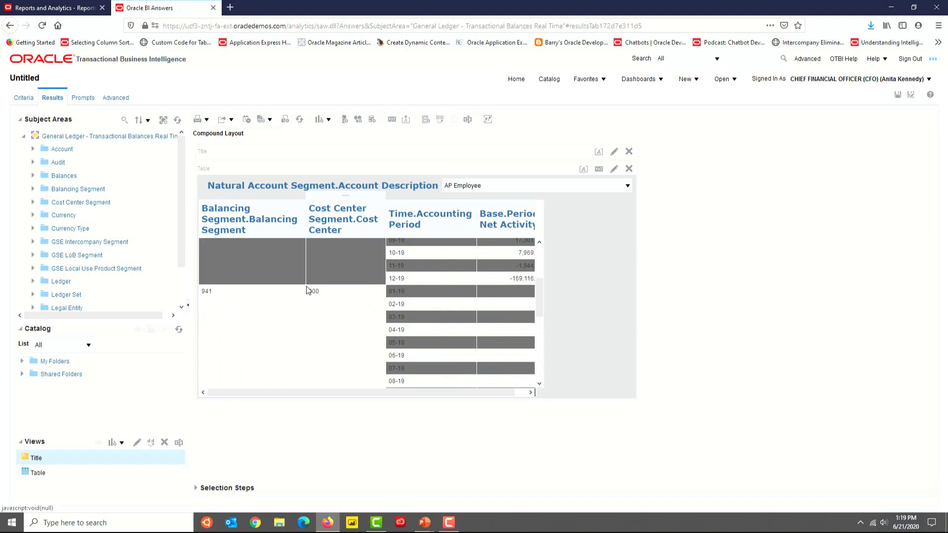
{"action": "scroll", "coordinate": [306, 291], "scroll_direction": "up", "scroll_amount": 2}
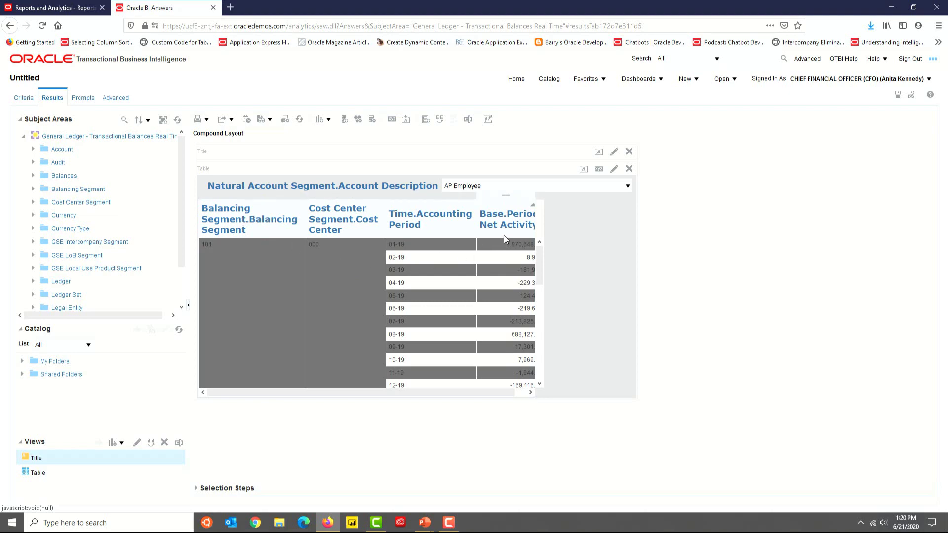
Step: Switch the table headings back to Only column headings without folder names
{"action": "left_click", "coordinate": [614, 169]}
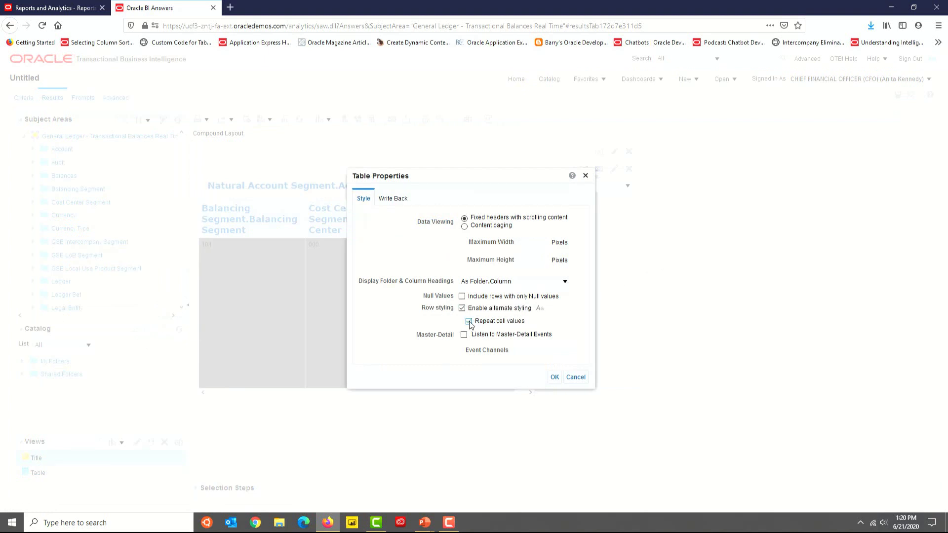
{"action": "left_click", "coordinate": [508, 286]}
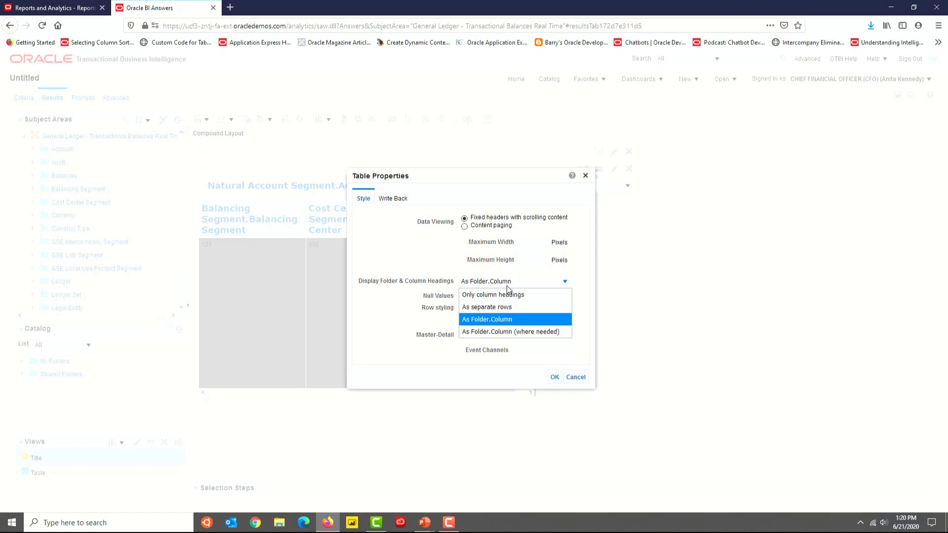
{"action": "left_click", "coordinate": [502, 295]}
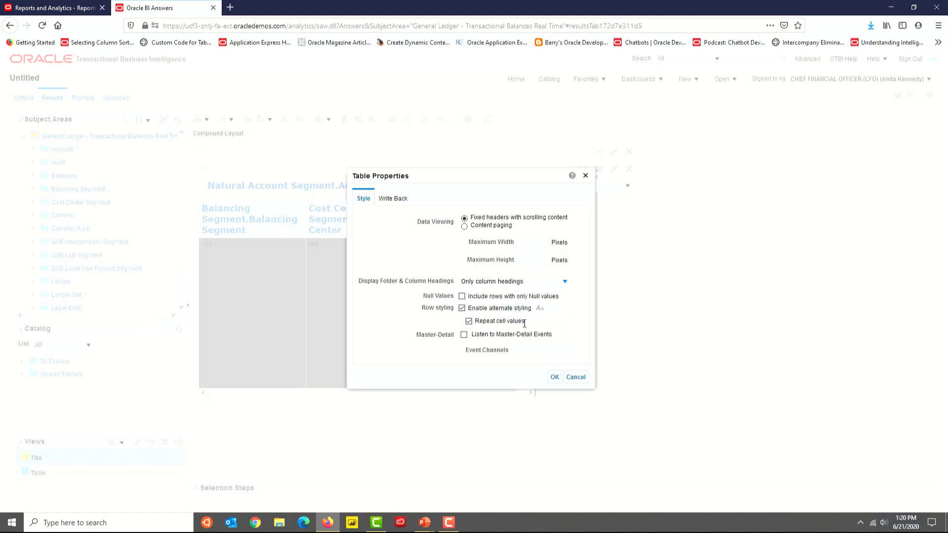
{"action": "left_click", "coordinate": [554, 378]}
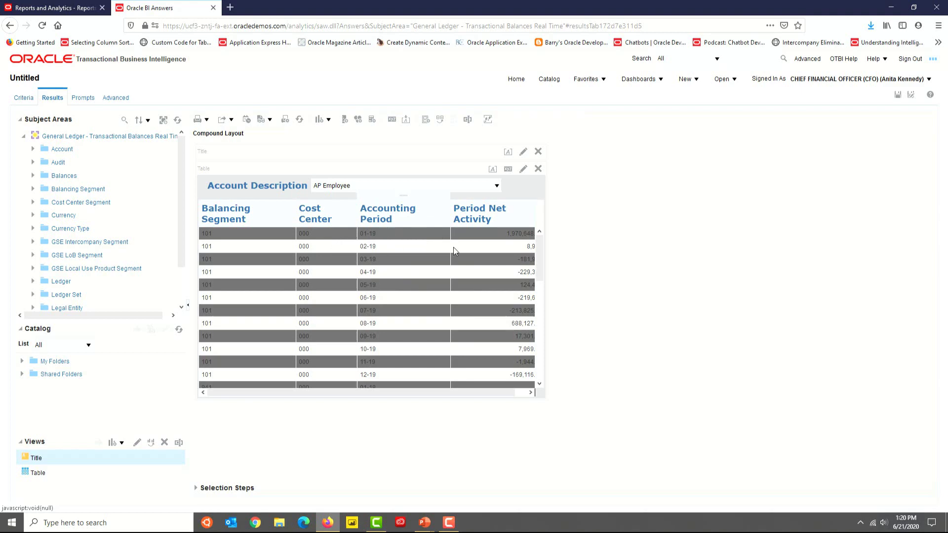
Step: Change the alternate row background to light grey #EEEEEE
{"action": "left_click", "coordinate": [508, 169]}
{"action": "left_click", "coordinate": [540, 309]}
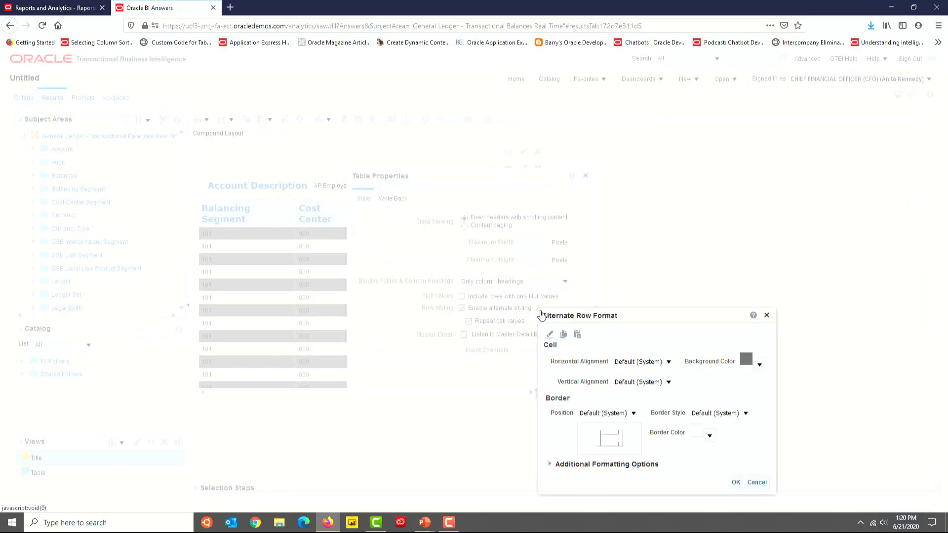
{"action": "left_click_drag", "start_coordinate": [595, 316], "coordinate": [495, 210]}
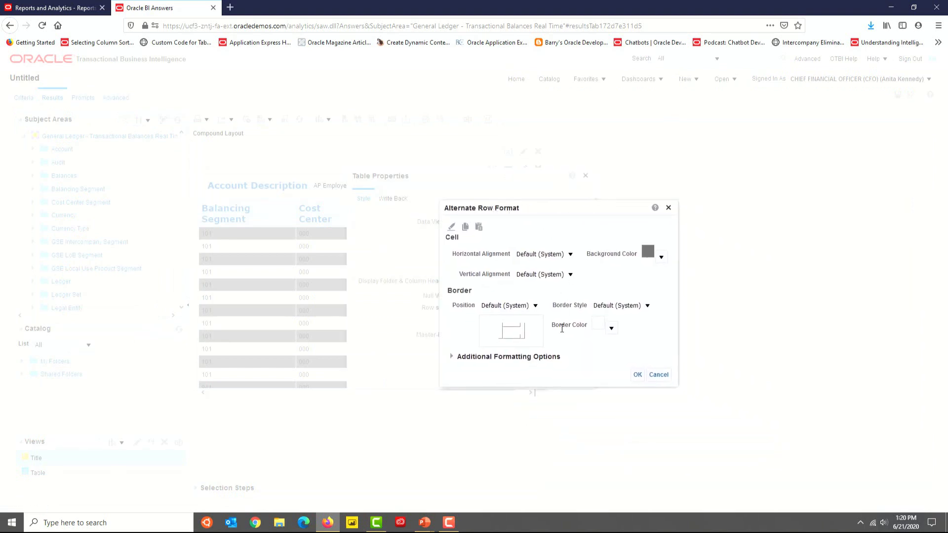
{"action": "left_click", "coordinate": [660, 258]}
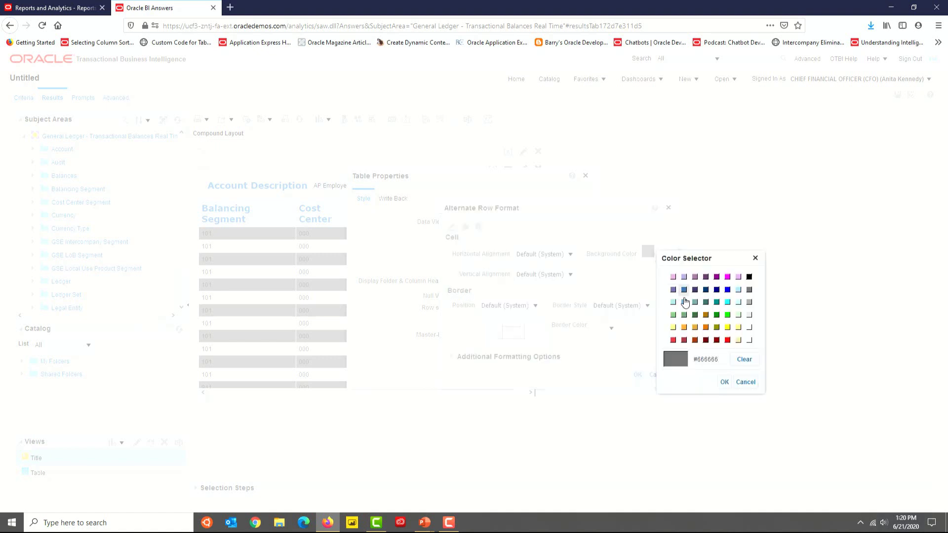
{"action": "left_click", "coordinate": [750, 328]}
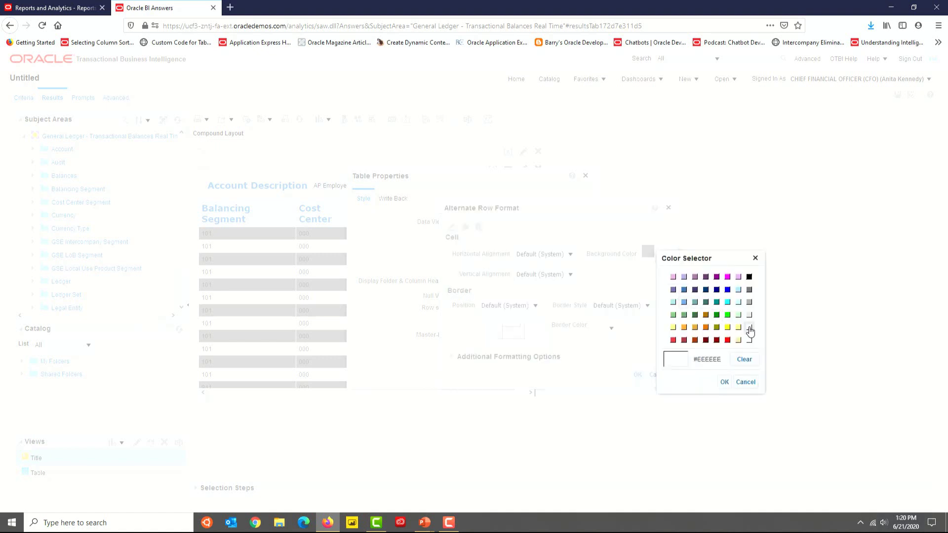
{"action": "left_click", "coordinate": [728, 384]}
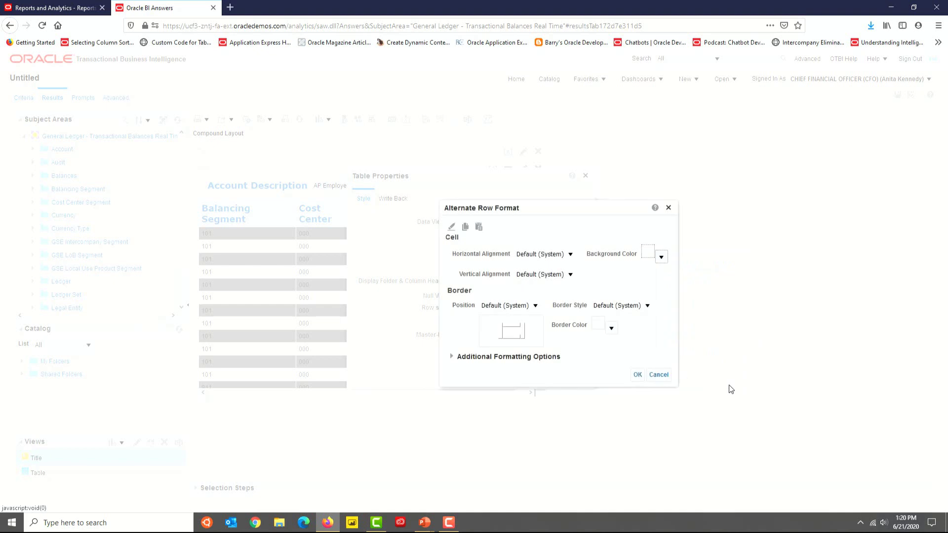
{"action": "left_click", "coordinate": [639, 374]}
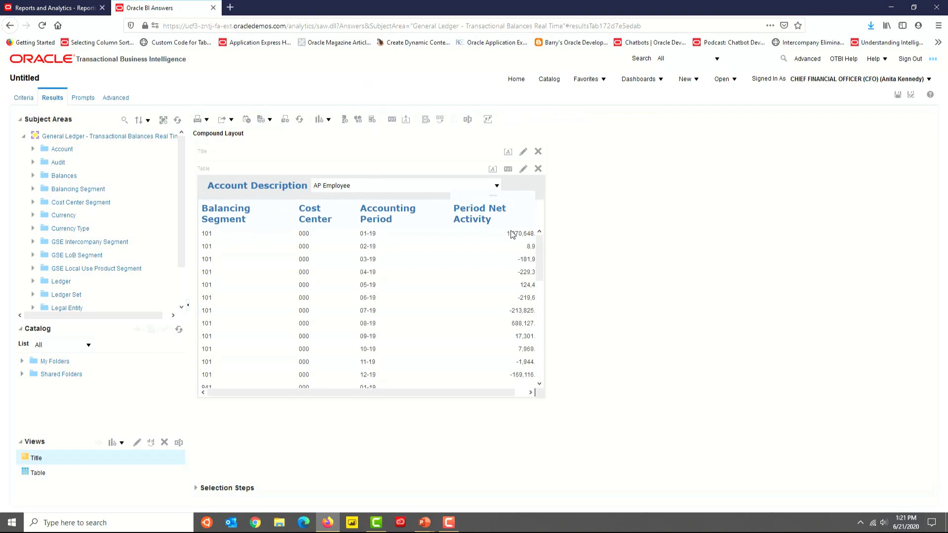
{"action": "left_click_drag", "start_coordinate": [478, 398], "coordinate": [537, 394]}
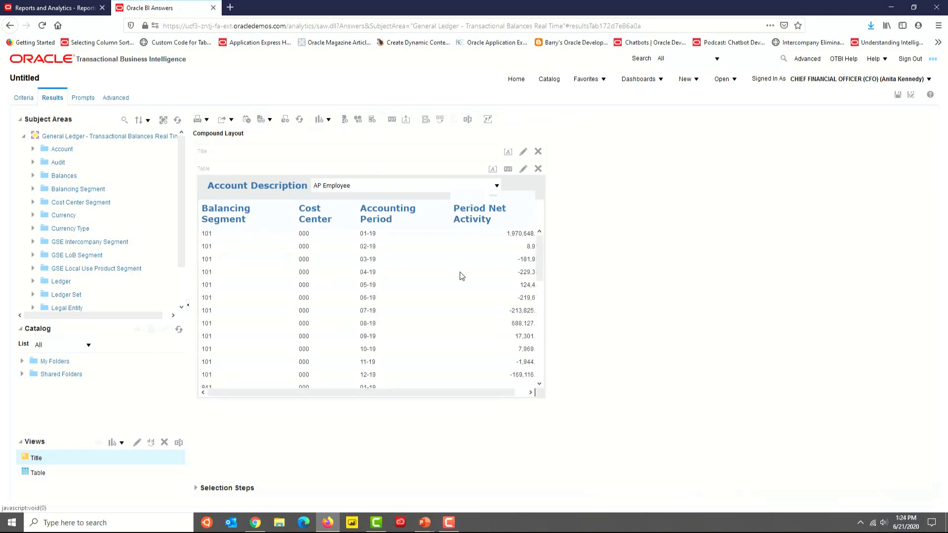
Step: Export the AP Employee results as a PDF and open it in Adobe Acrobat Reader DC
{"action": "left_click", "coordinate": [462, 275]}
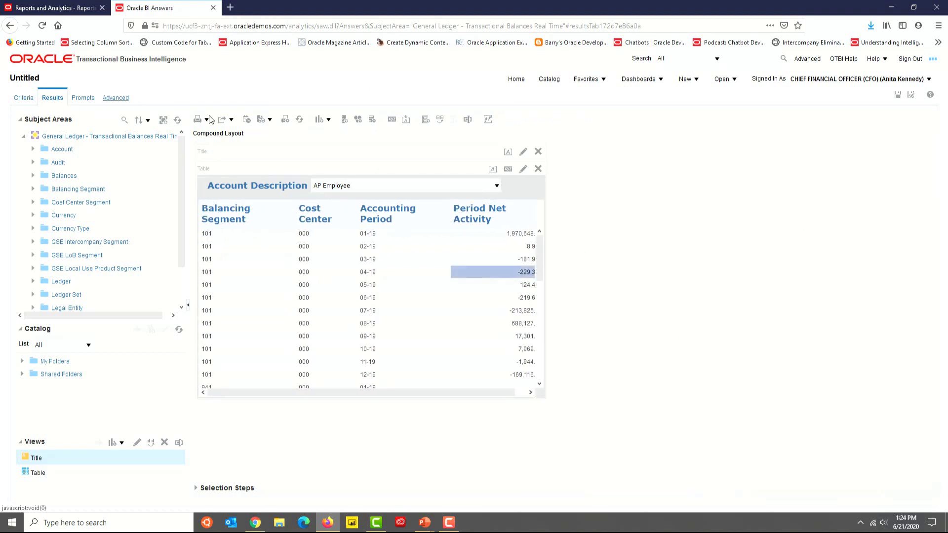
{"action": "left_click", "coordinate": [231, 121]}
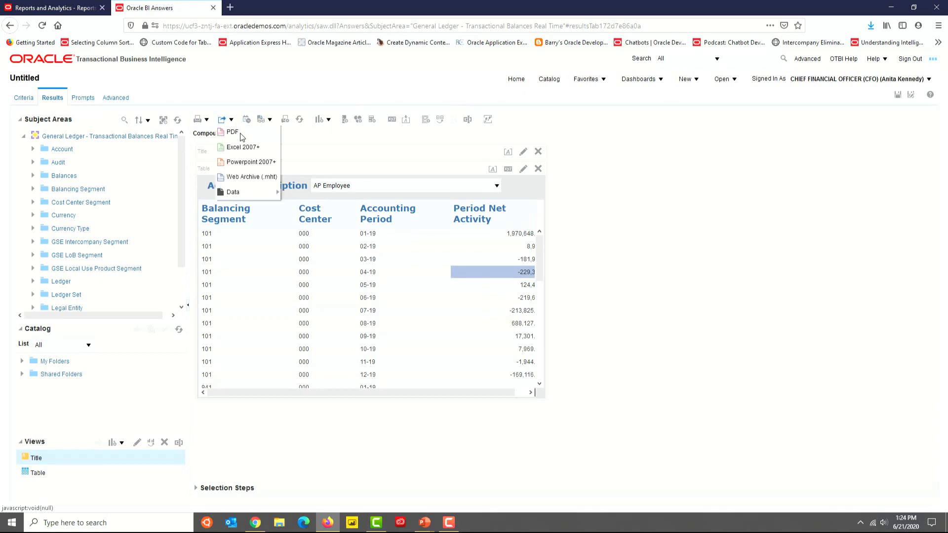
{"action": "left_click", "coordinate": [242, 138]}
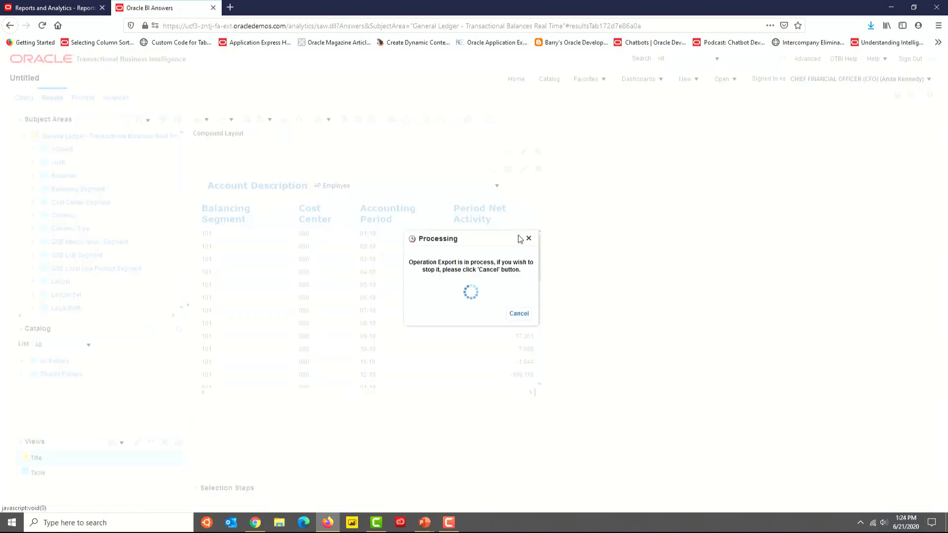
{"action": "left_click", "coordinate": [403, 261]}
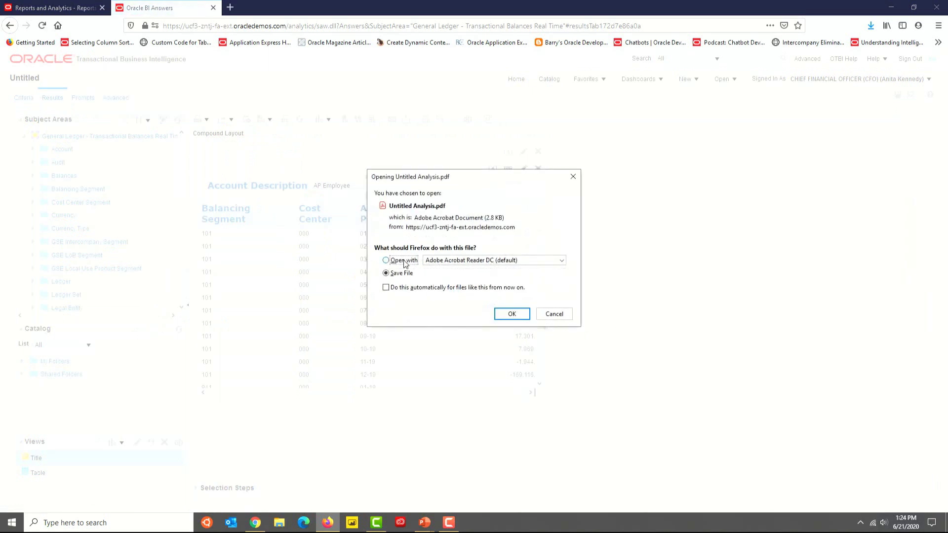
{"action": "left_click", "coordinate": [502, 316]}
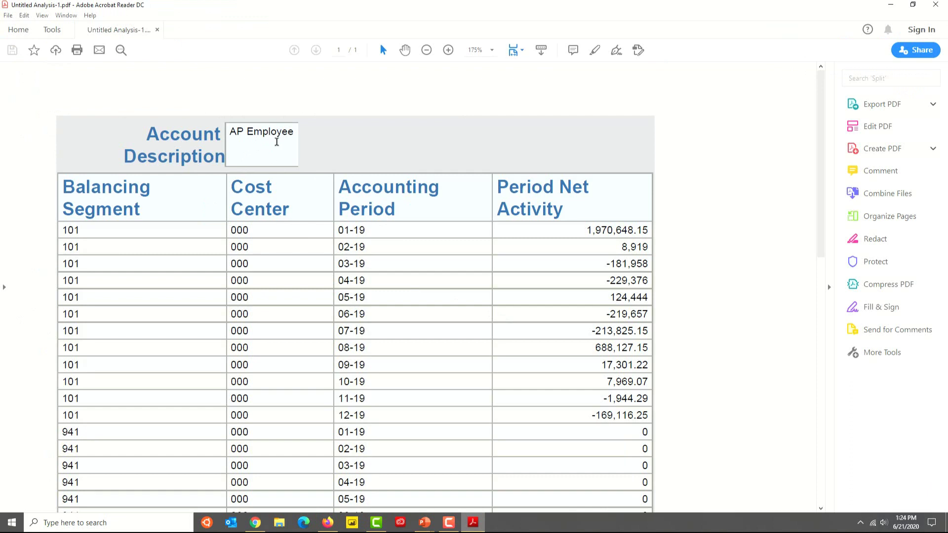
Step: Check the PDF's zero-activity 941 and 942 rows, then close Acrobat Reader and dismiss the export notice
{"action": "scroll", "coordinate": [276, 142], "scroll_direction": "down", "scroll_amount": 3}
{"action": "scroll", "coordinate": [519, 257], "scroll_direction": "down", "scroll_amount": 6}
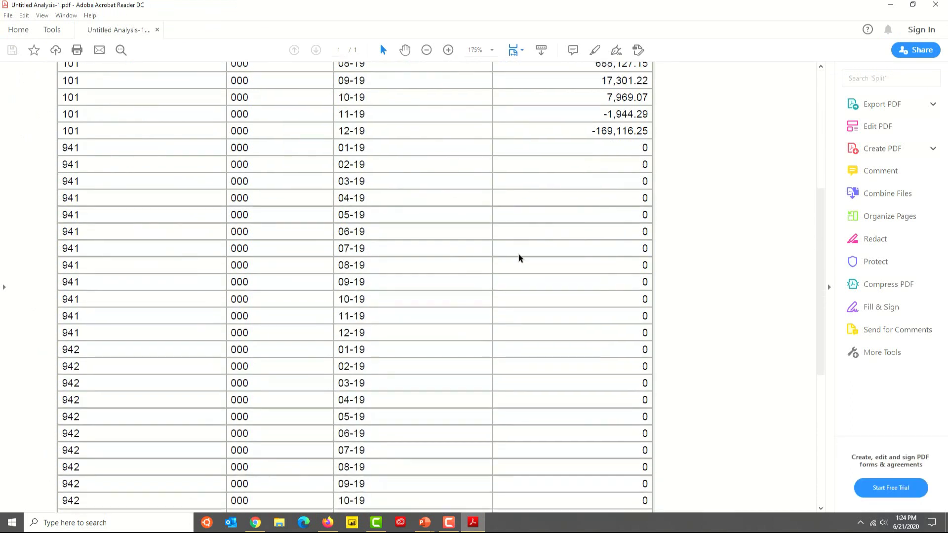
{"action": "scroll", "coordinate": [593, 432], "scroll_direction": "down", "scroll_amount": 5}
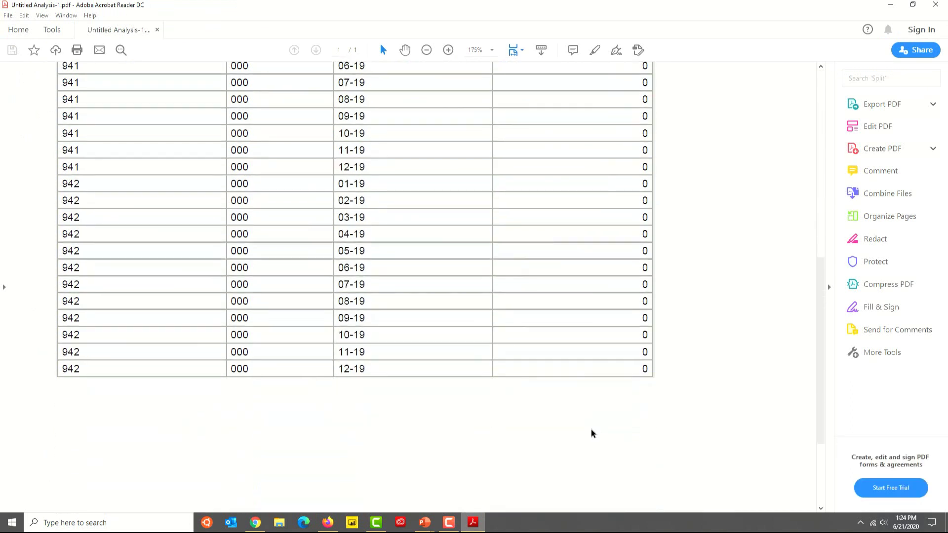
{"action": "scroll", "coordinate": [475, 423], "scroll_direction": "up", "scroll_amount": 2}
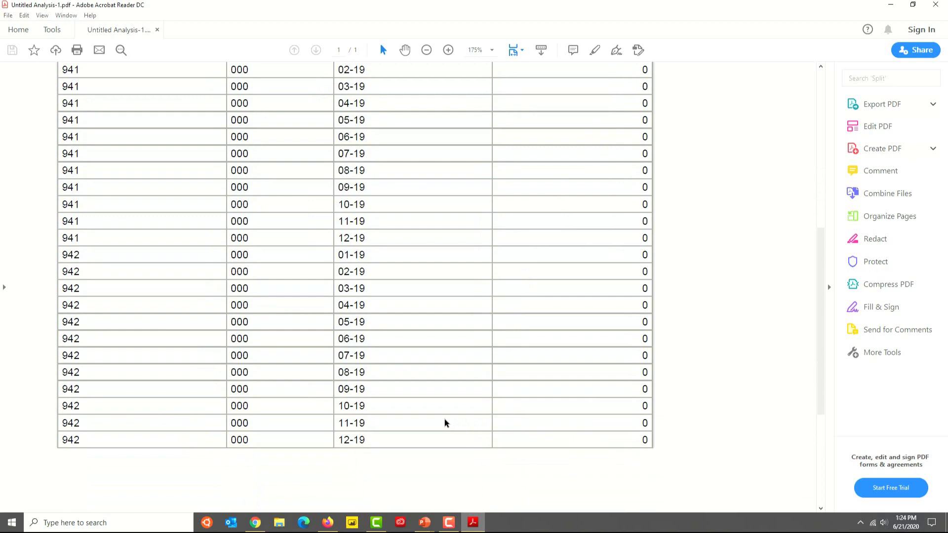
{"action": "scroll", "coordinate": [445, 423], "scroll_direction": "up", "scroll_amount": 4}
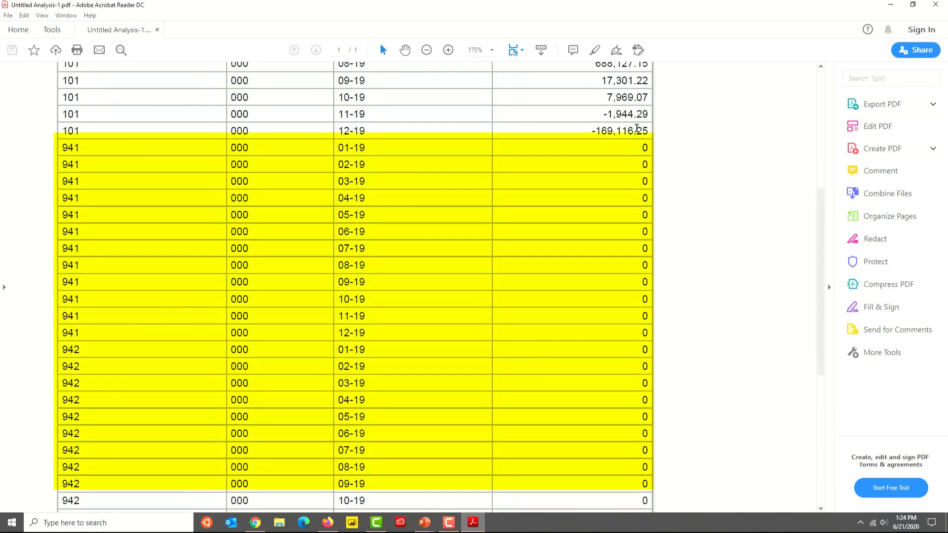
{"action": "left_click_drag", "start_coordinate": [628, 131], "coordinate": [626, 414]}
{"action": "left_click", "coordinate": [611, 331]}
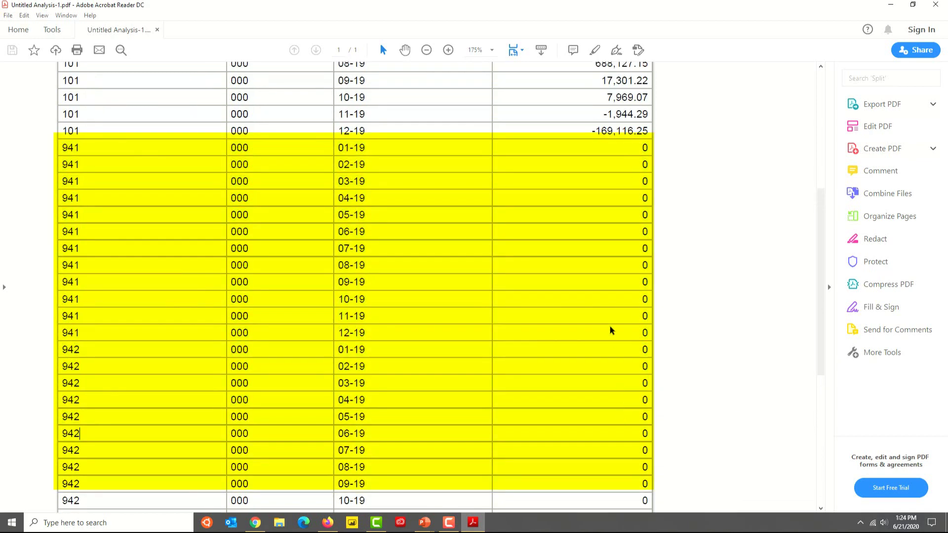
{"action": "left_click", "coordinate": [936, 5]}
{"action": "left_click", "coordinate": [489, 305]}
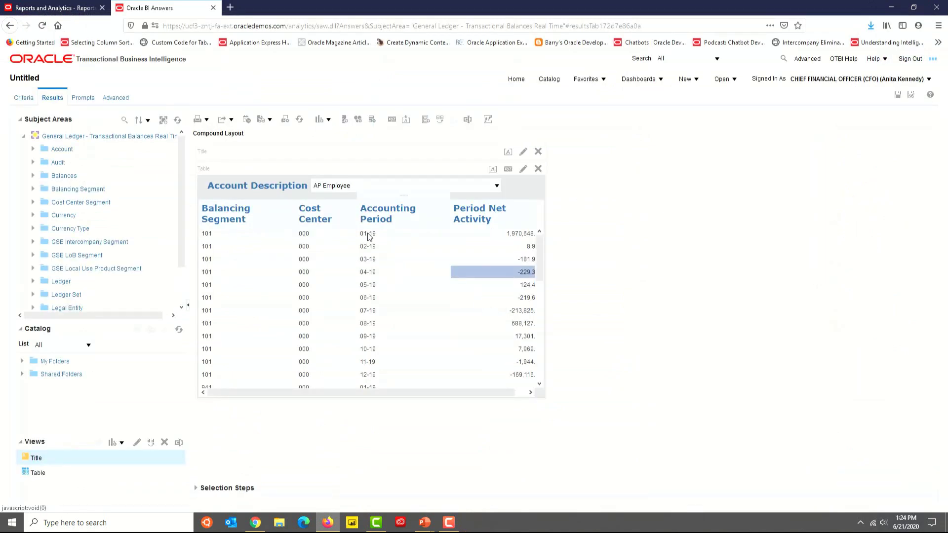
Step: Add a Period Net Activity filter 'is not equal to / is not in' 0, then reload Results
{"action": "left_click", "coordinate": [25, 98]}
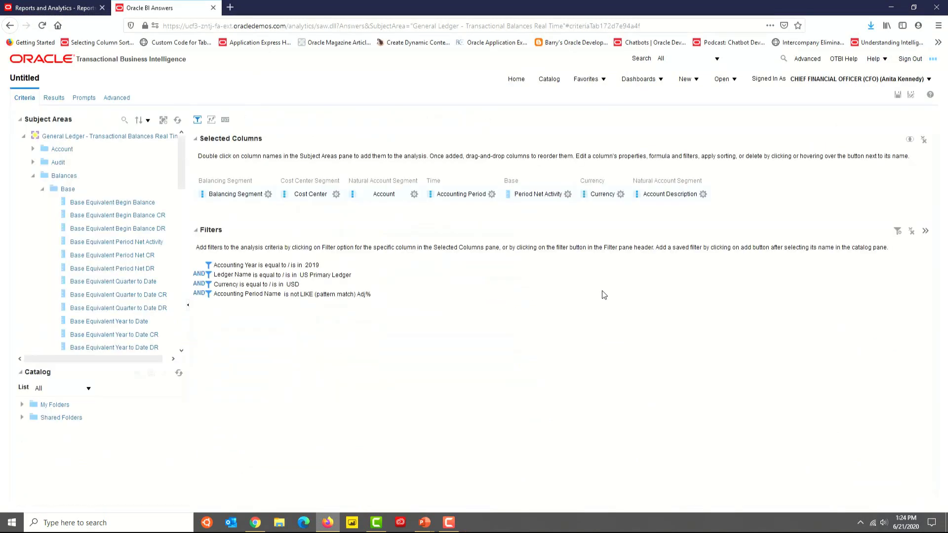
{"action": "left_click", "coordinate": [568, 194]}
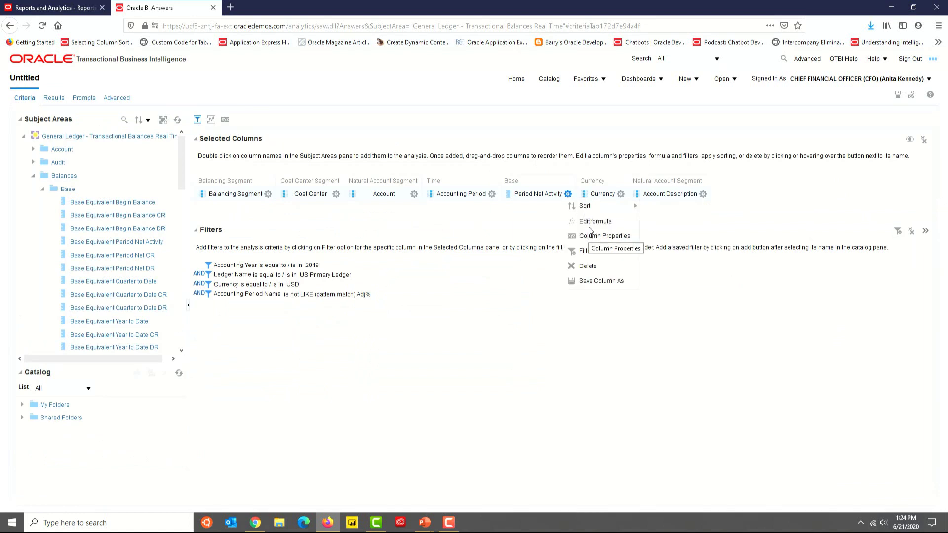
{"action": "mouse_move", "coordinate": [593, 207]}
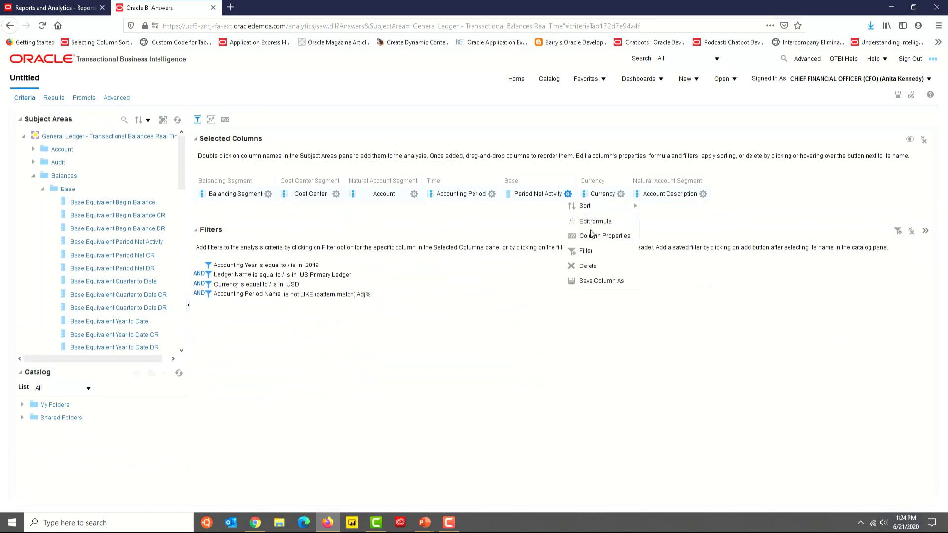
{"action": "left_click", "coordinate": [588, 251]}
{"action": "left_click", "coordinate": [469, 242]}
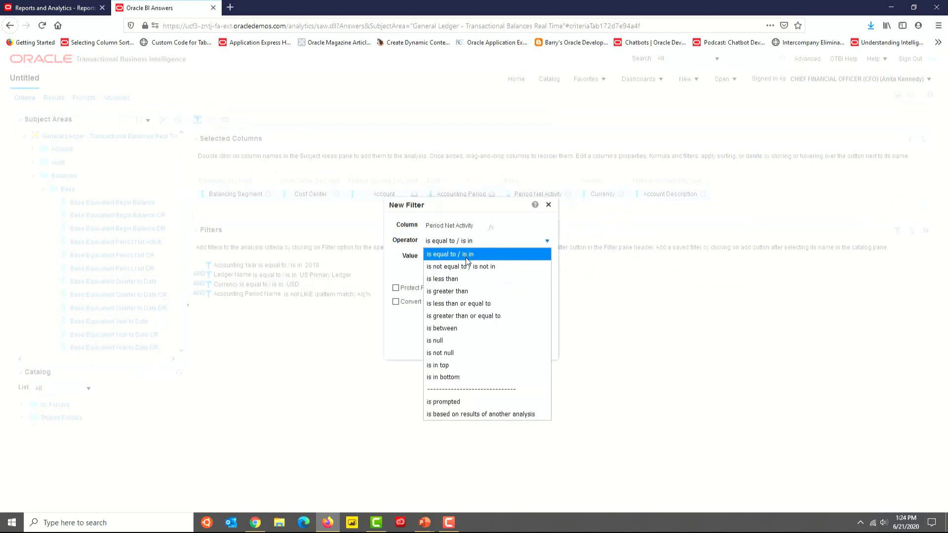
{"action": "left_click", "coordinate": [463, 268]}
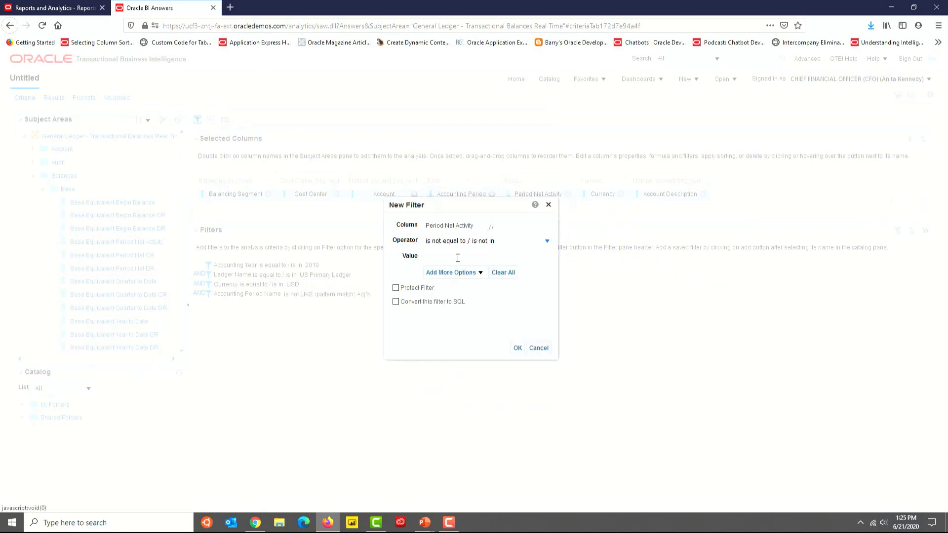
{"action": "left_click", "coordinate": [517, 348]}
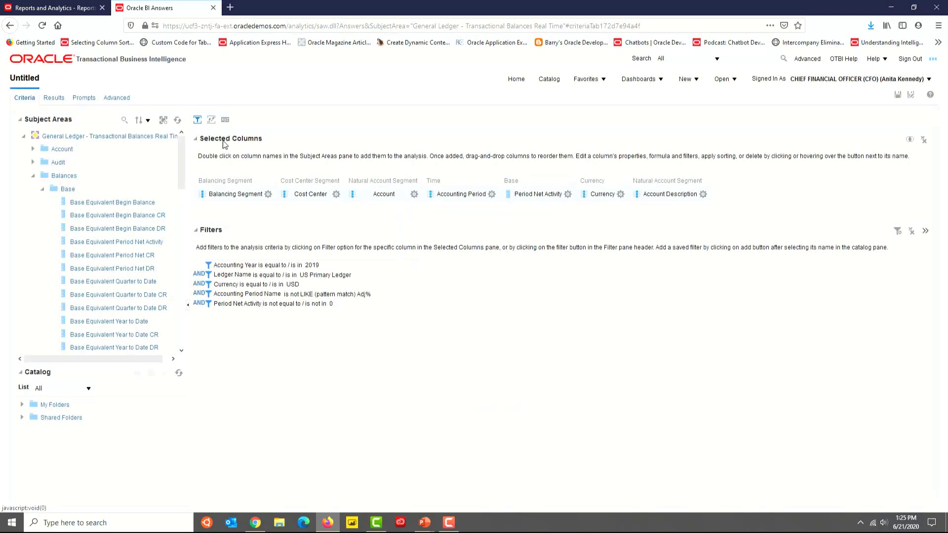
{"action": "left_click", "coordinate": [54, 98]}
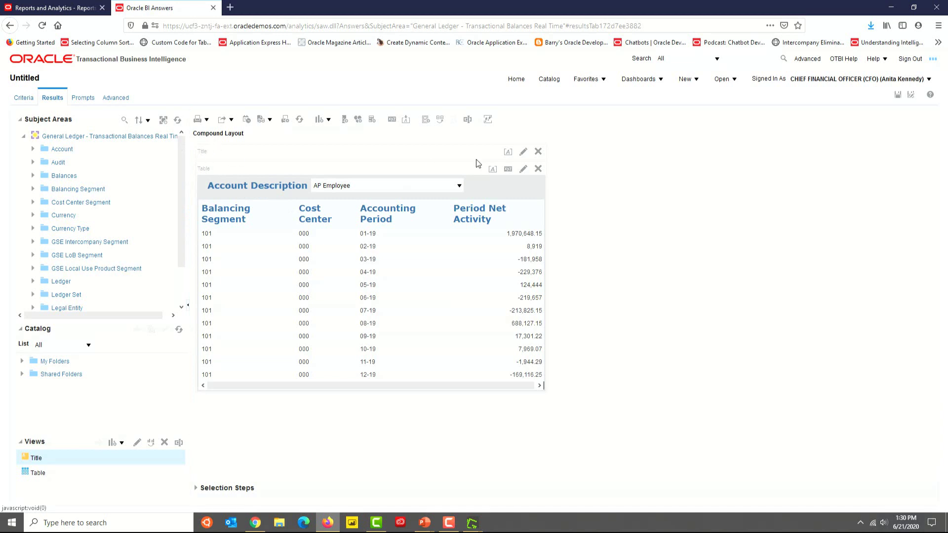
Step: Give the Title view the custom text 'GL Balances Liability Accounts' in 20-point Microsoft Sans Serif
{"action": "left_click", "coordinate": [524, 152]}
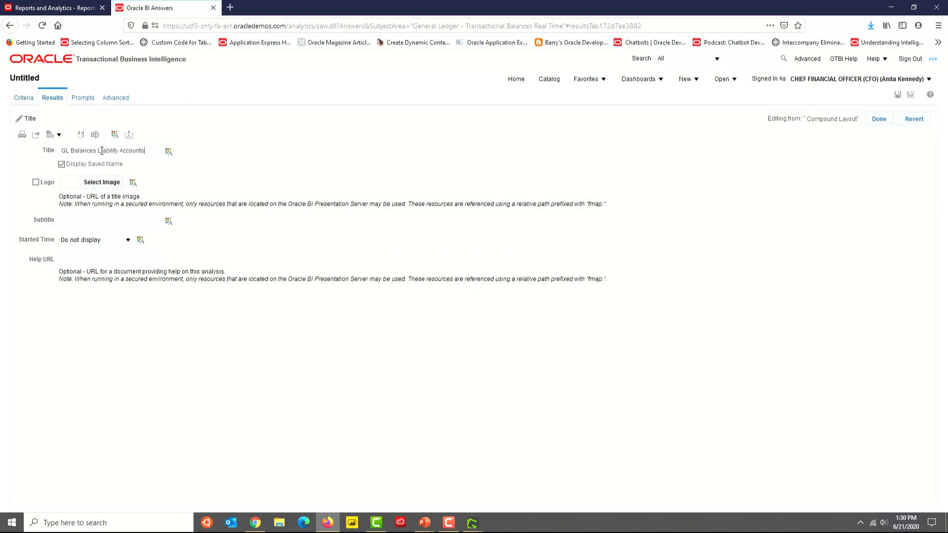
{"action": "left_click", "coordinate": [61, 163]}
{"action": "left_click", "coordinate": [168, 152]}
{"action": "left_click", "coordinate": [247, 219]}
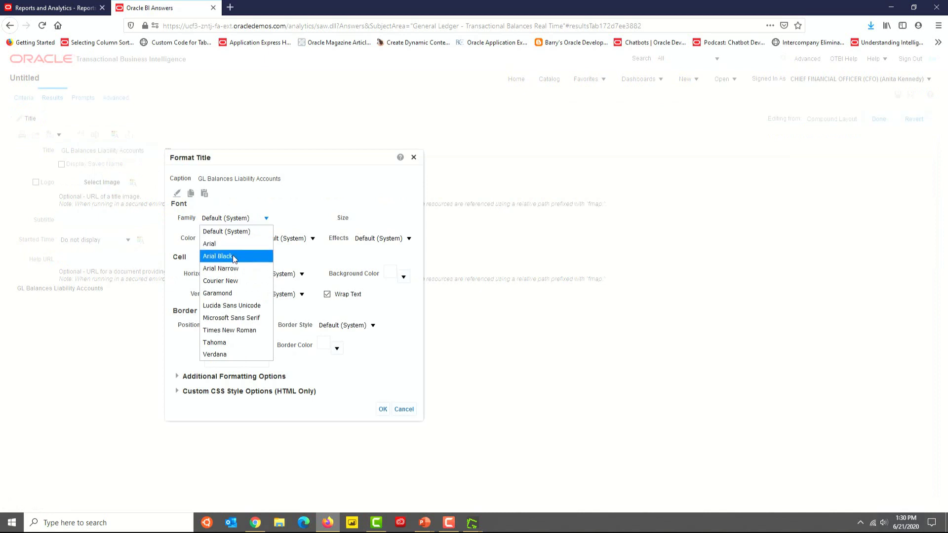
{"action": "left_click", "coordinate": [241, 318]}
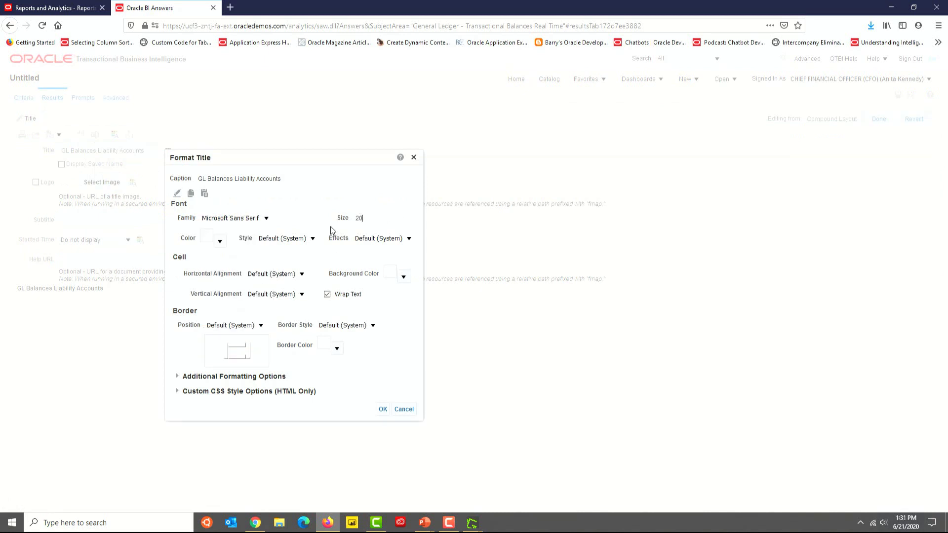
Step: Make the title teal, bold and underlined, and finish editing it
{"action": "left_click", "coordinate": [220, 241]}
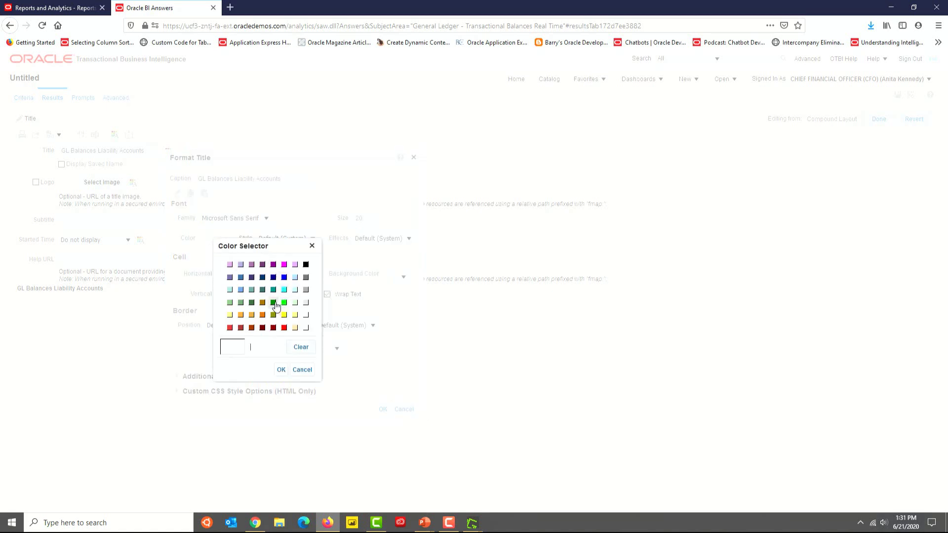
{"action": "left_click", "coordinate": [273, 290]}
{"action": "left_click", "coordinate": [281, 369]}
{"action": "left_click", "coordinate": [292, 239]}
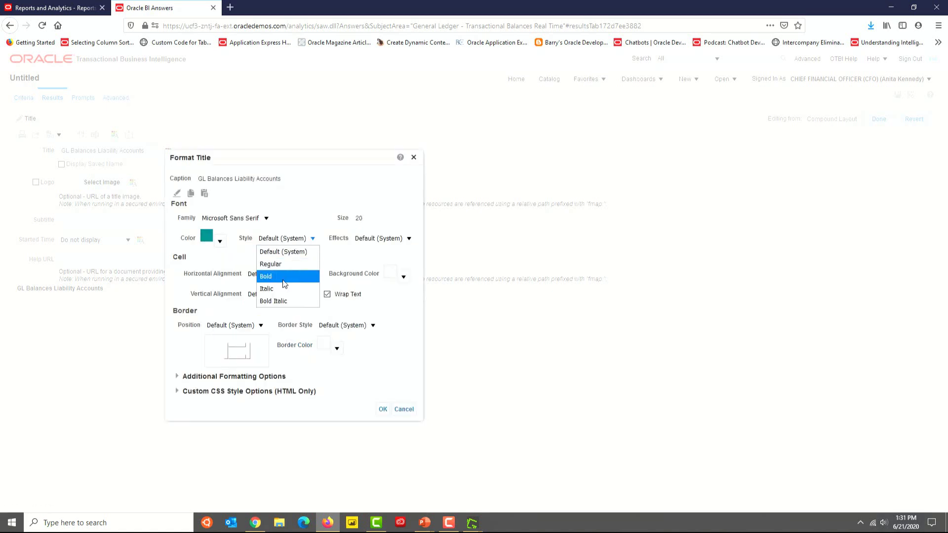
{"action": "left_click", "coordinate": [283, 277]}
{"action": "left_click", "coordinate": [371, 242]}
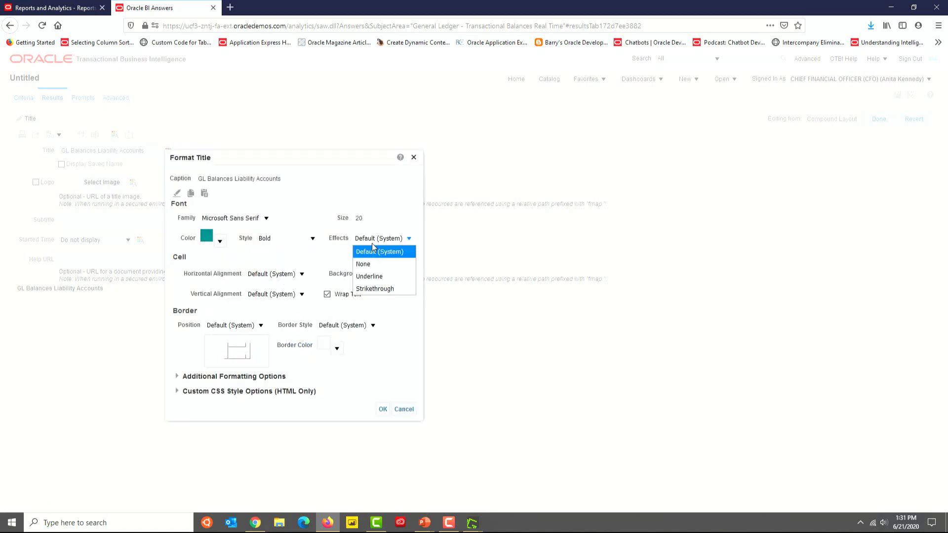
{"action": "left_click", "coordinate": [372, 275]}
{"action": "left_click", "coordinate": [383, 409]}
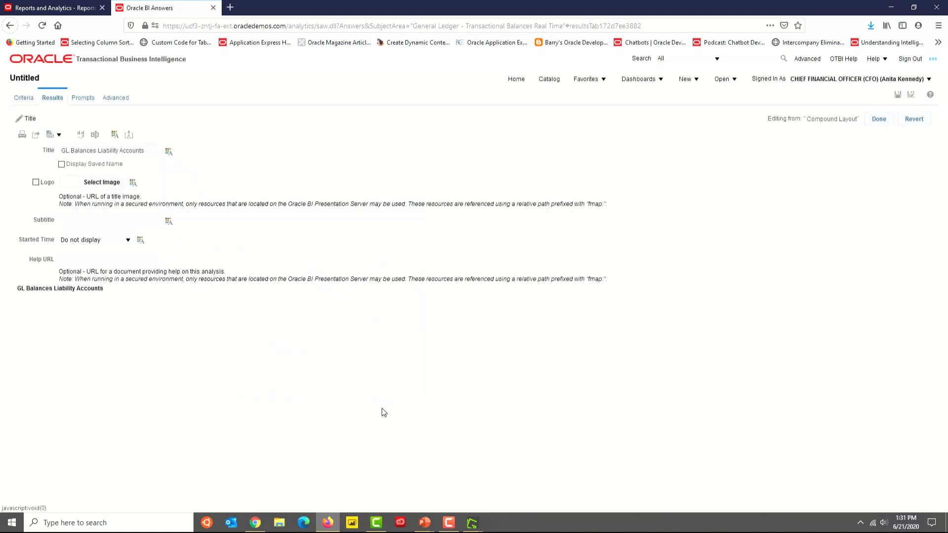
{"action": "left_click", "coordinate": [879, 120]}
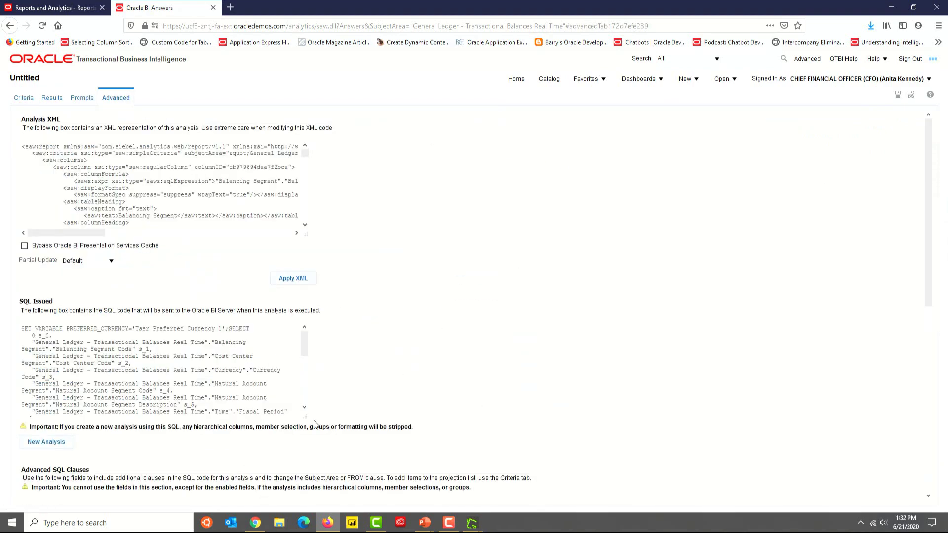
Step: Enlarge the SQL Issued box and read the query's Period Net Activity not-equal-0 condition
{"action": "left_click_drag", "start_coordinate": [305, 416], "coordinate": [394, 492]}
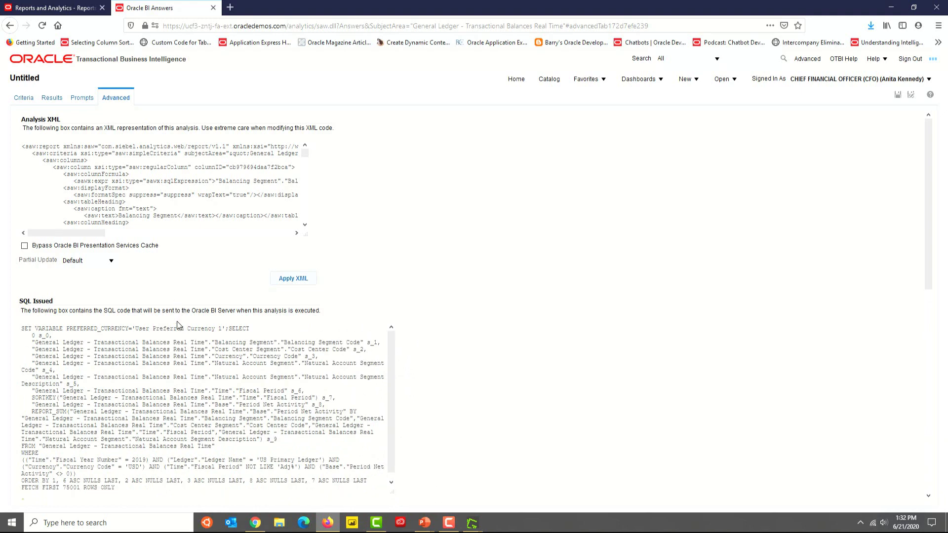
{"action": "scroll", "coordinate": [178, 346], "scroll_direction": "down", "scroll_amount": 1}
{"action": "scroll", "coordinate": [769, 391], "scroll_direction": "down", "scroll_amount": 3}
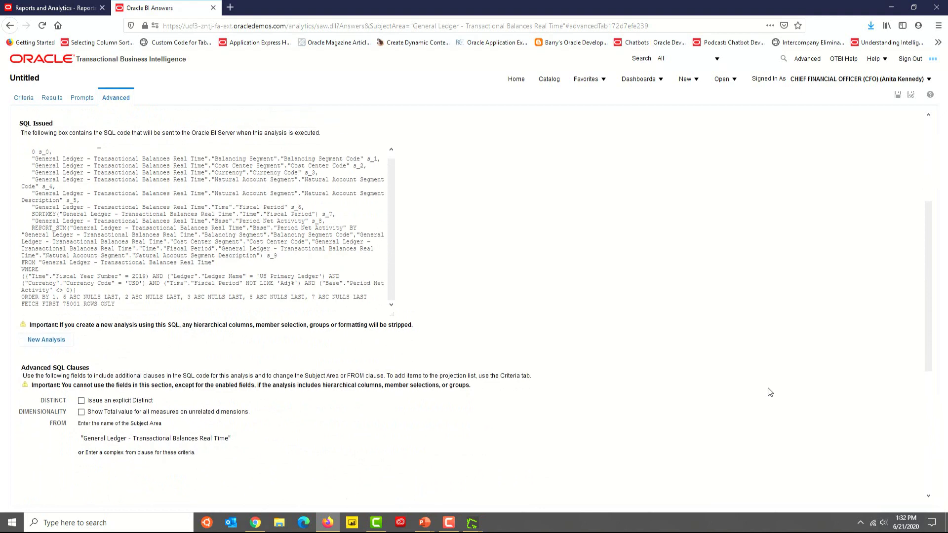
{"action": "left_click_drag", "start_coordinate": [393, 288], "coordinate": [412, 350]}
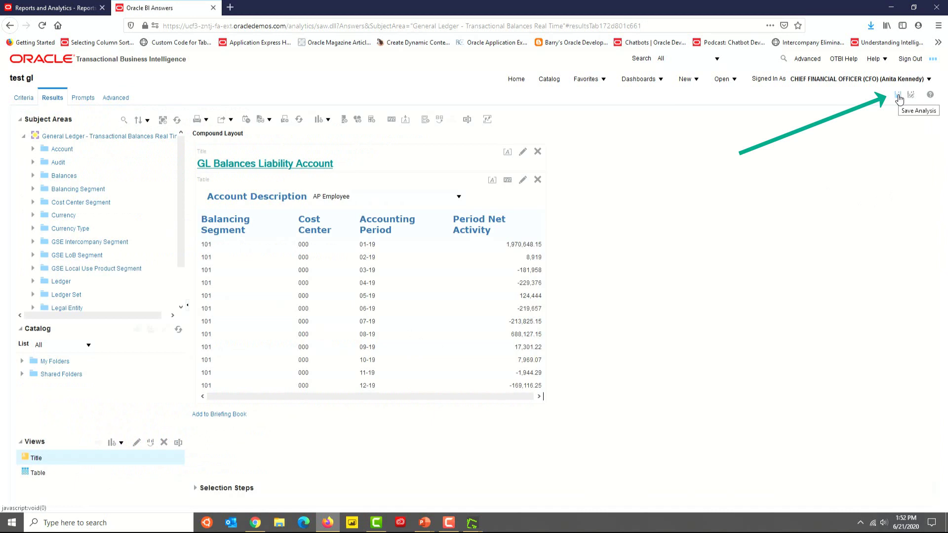
Step: Save the analysis as 'GL Balances Liability Account' in /Shared Folders/Custom/A1 Analysis
{"action": "left_click", "coordinate": [899, 98]}
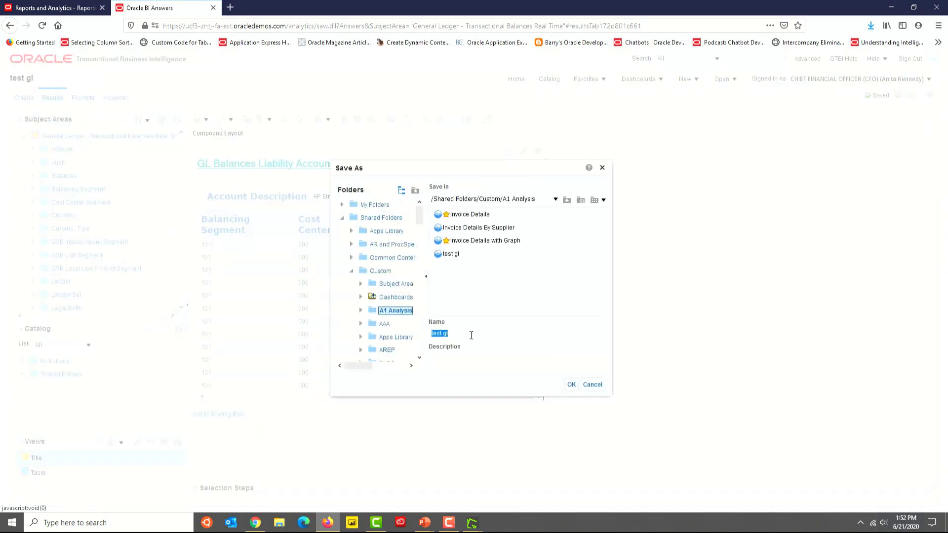
{"action": "type", "text": "GL Balances Liability Account"}
{"action": "type", "text": "GL Balances Liability Account"}
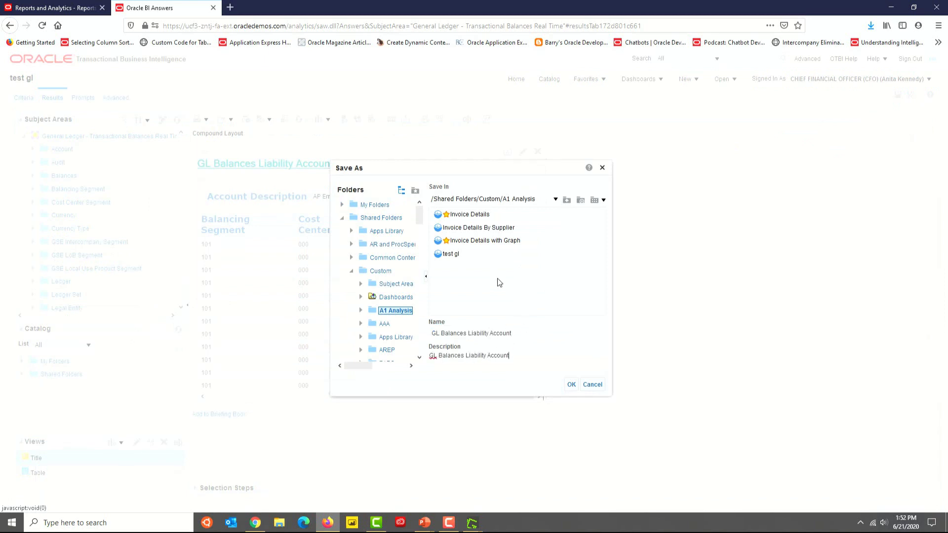
{"action": "left_click", "coordinate": [571, 386]}
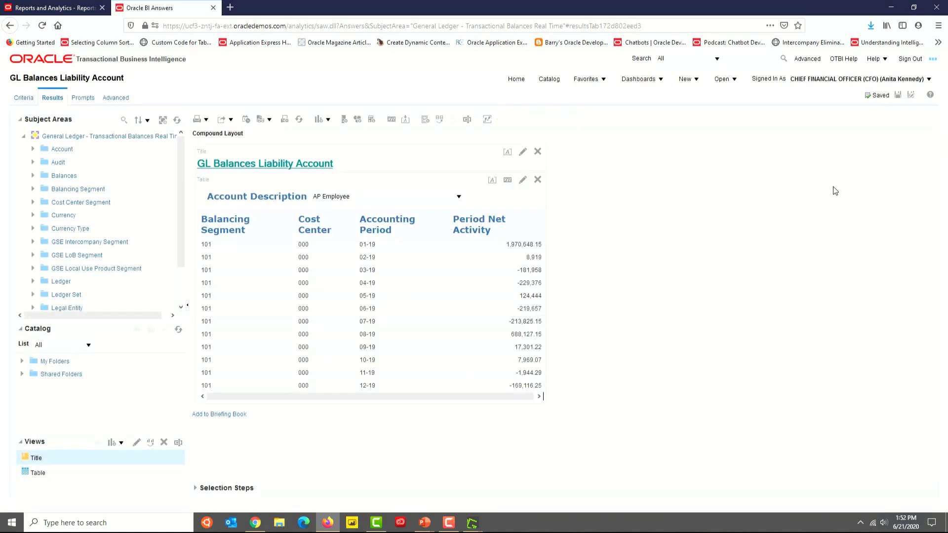
Step: Open GL Balances Liability Account from the A1 Analysis catalog folder
{"action": "left_click", "coordinate": [231, 121]}
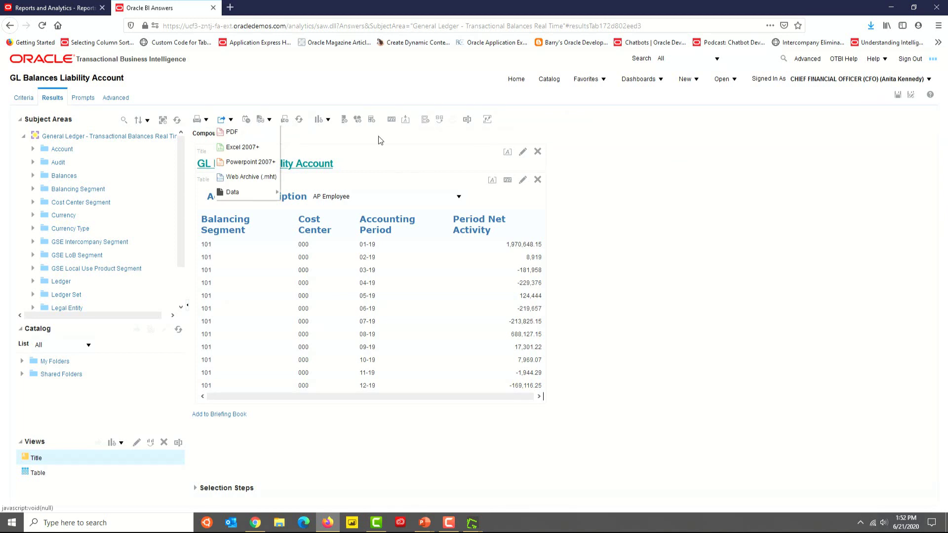
{"action": "left_click", "coordinate": [640, 148]}
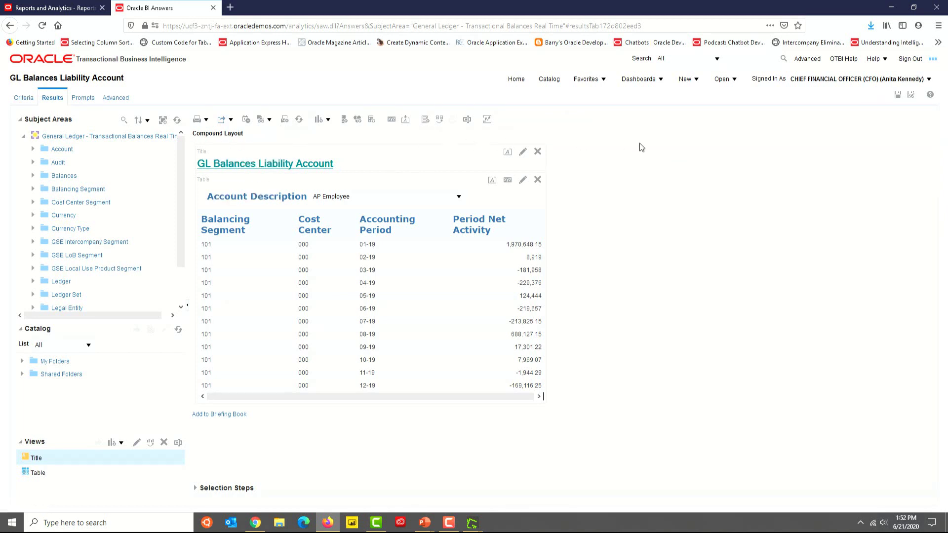
{"action": "left_click", "coordinate": [562, 81]}
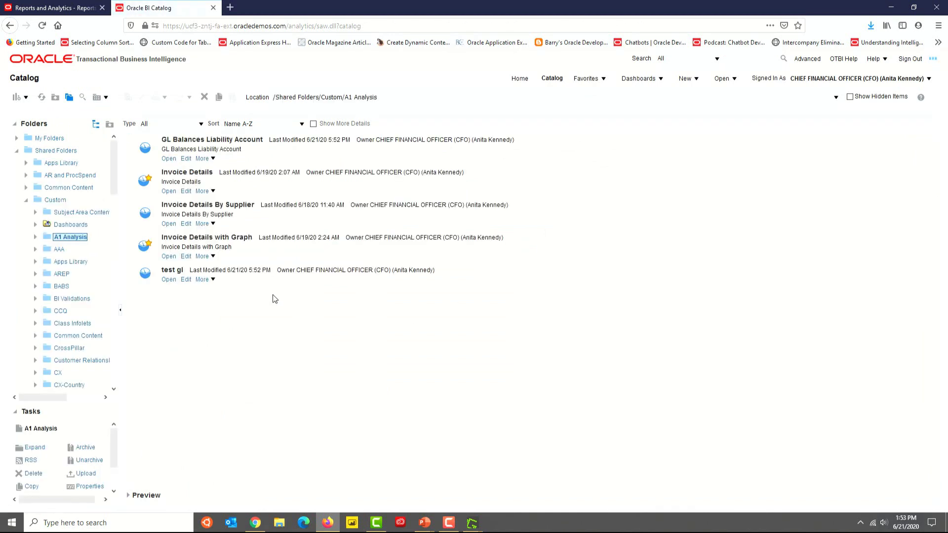
{"action": "left_click", "coordinate": [249, 162]}
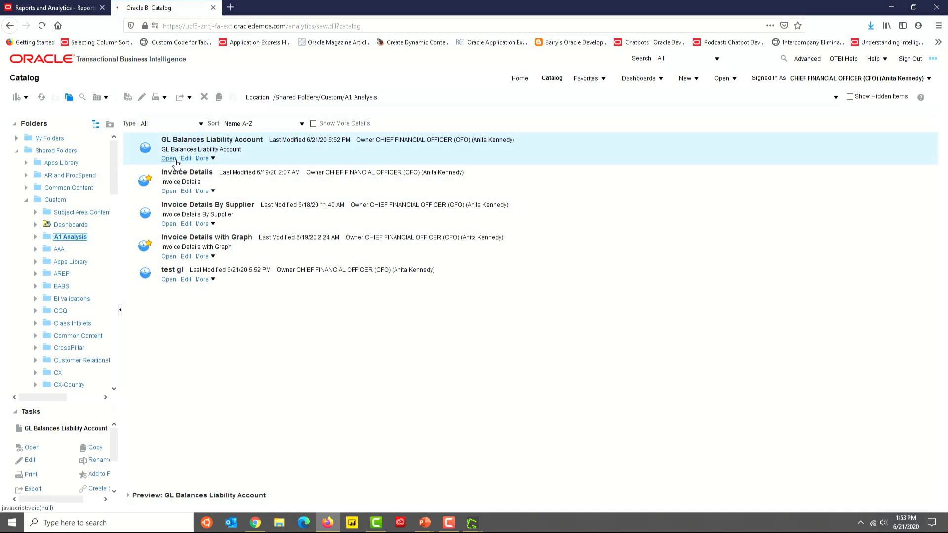
{"action": "left_click", "coordinate": [175, 160]}
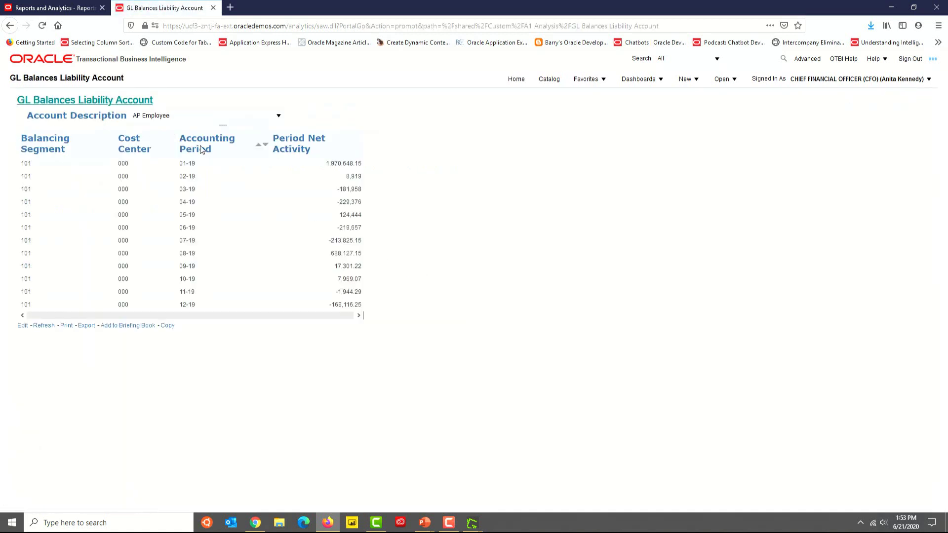
Step: Filter the Account Description prompt to Accounts Payables, then Airfare, and open the analysis's catalog More menu
{"action": "left_click", "coordinate": [192, 117]}
{"action": "left_click", "coordinate": [178, 153]}
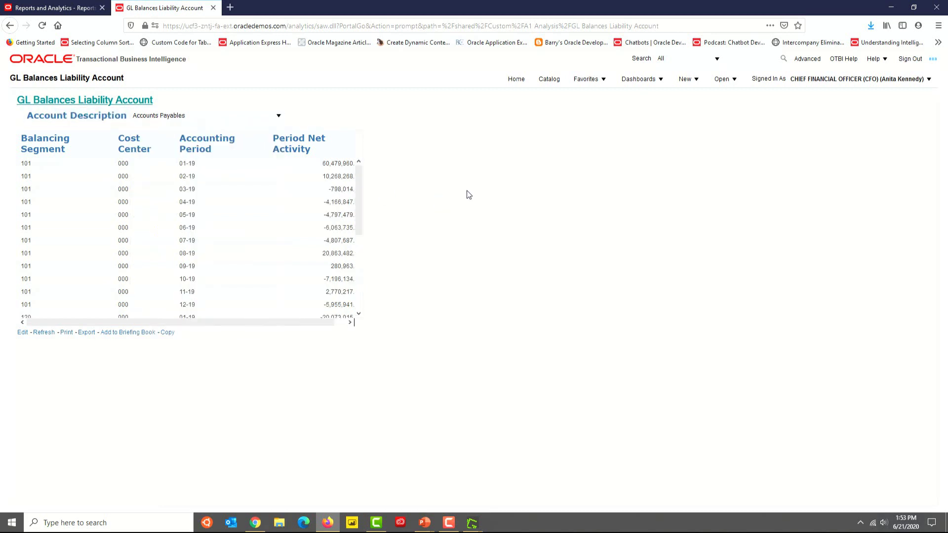
{"action": "left_click", "coordinate": [218, 118]}
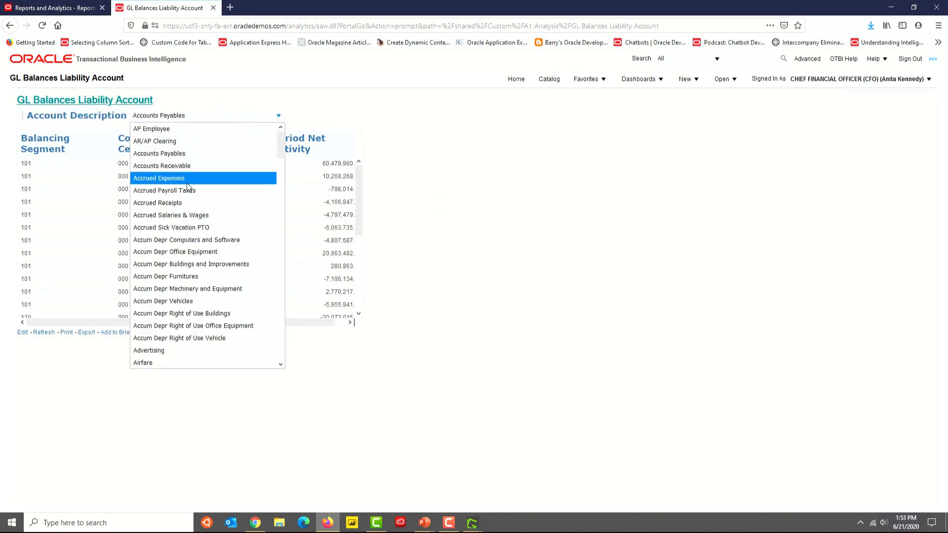
{"action": "left_click", "coordinate": [194, 363]}
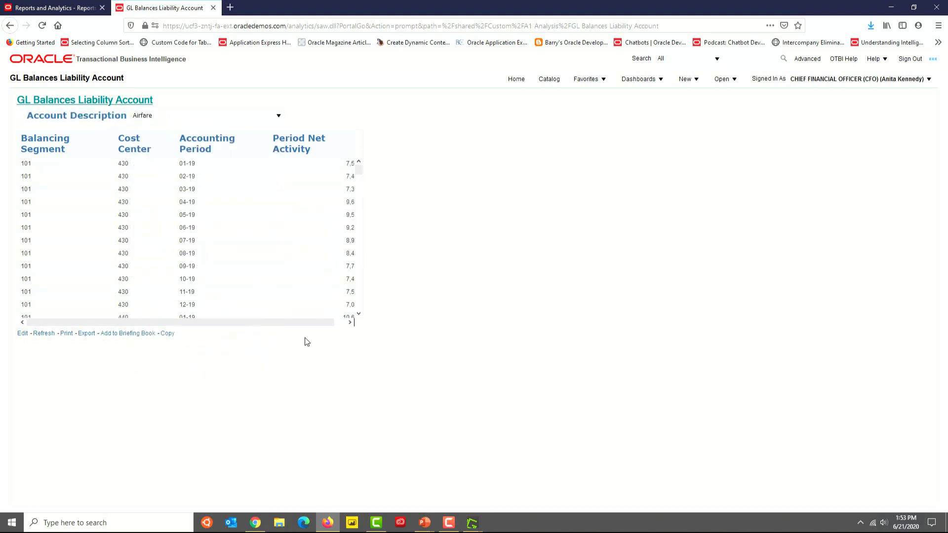
{"action": "left_click_drag", "start_coordinate": [320, 324], "coordinate": [354, 322]}
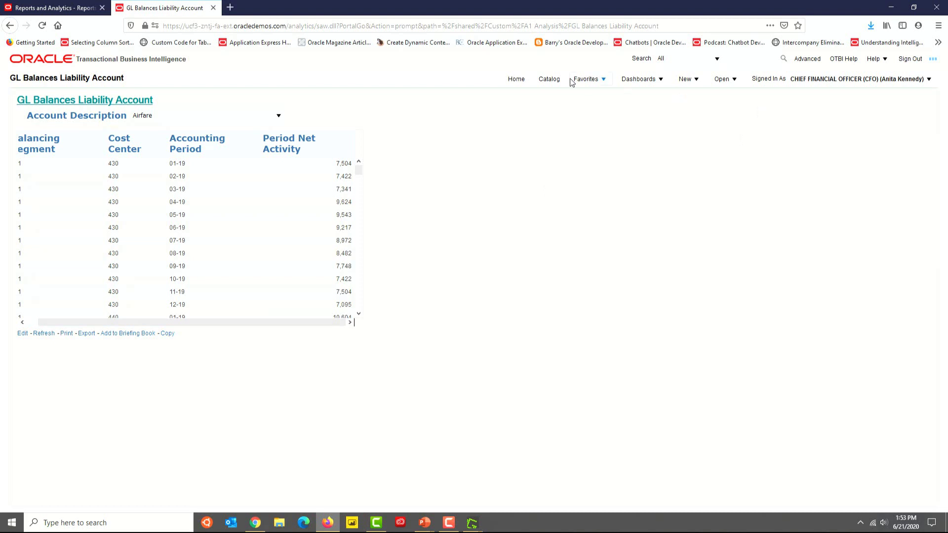
{"action": "left_click", "coordinate": [547, 84]}
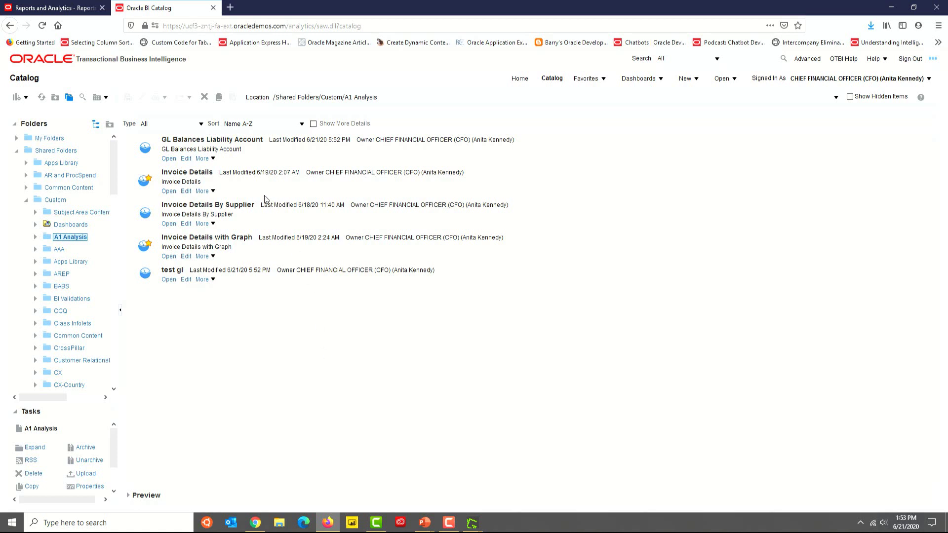
{"action": "left_click", "coordinate": [211, 159]}
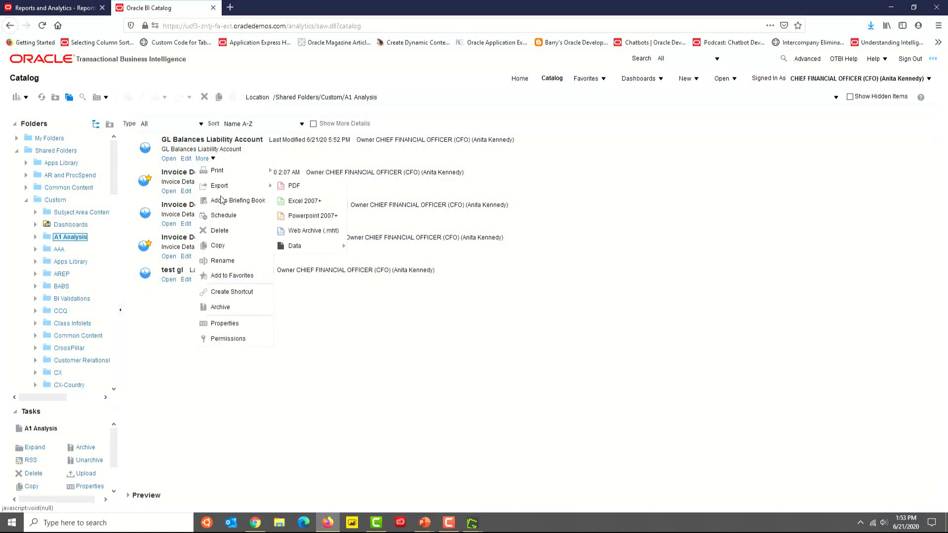